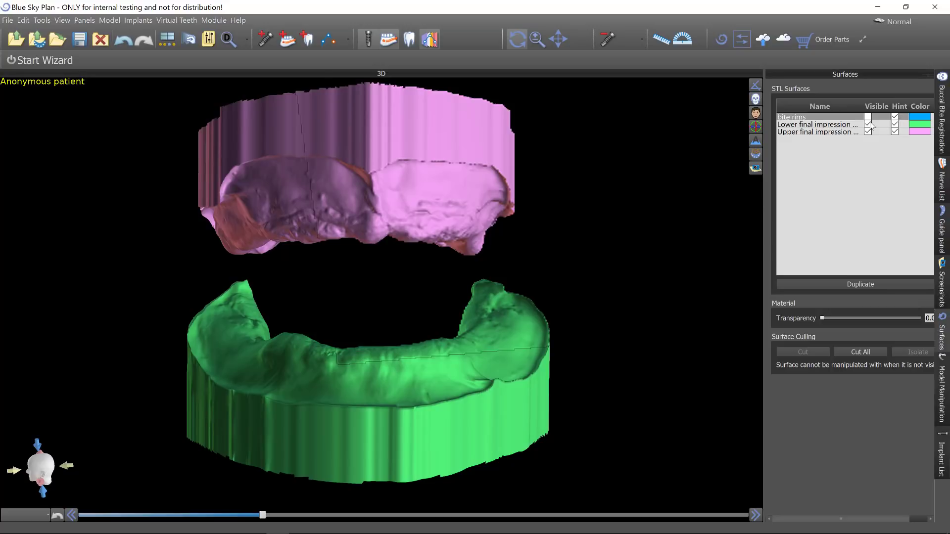
Show the bite rims surface over the upper and lower final impressions for comparison and hide it again.
left_click(868, 117)
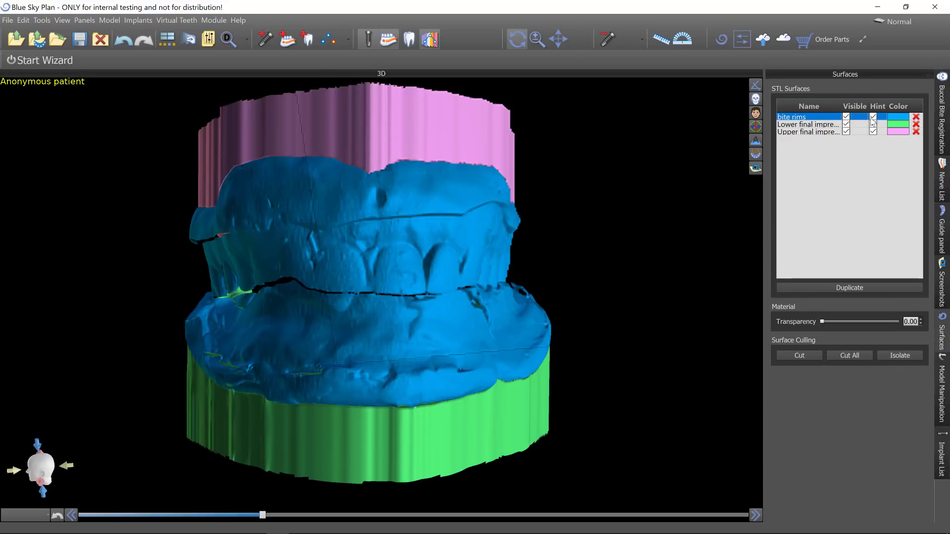
left_click(846, 117)
left_click_drag(661, 180, 599, 233)
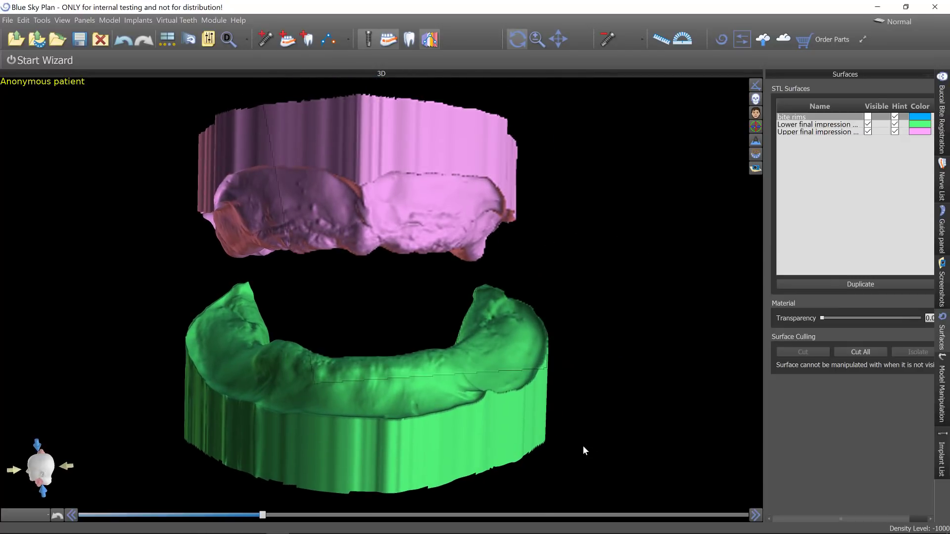
left_click_drag(583, 445, 557, 410)
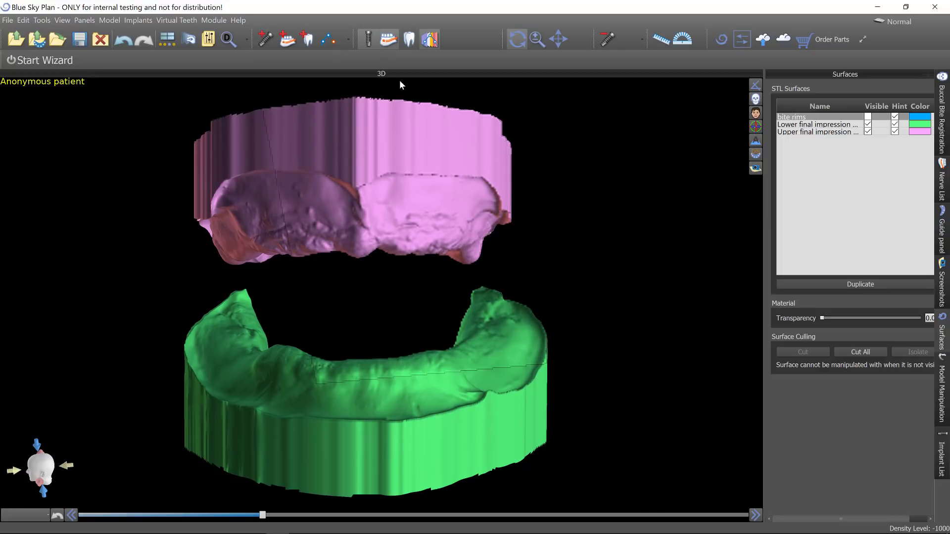
Switch to the Denture module and start adding new teeth.
left_click(219, 22)
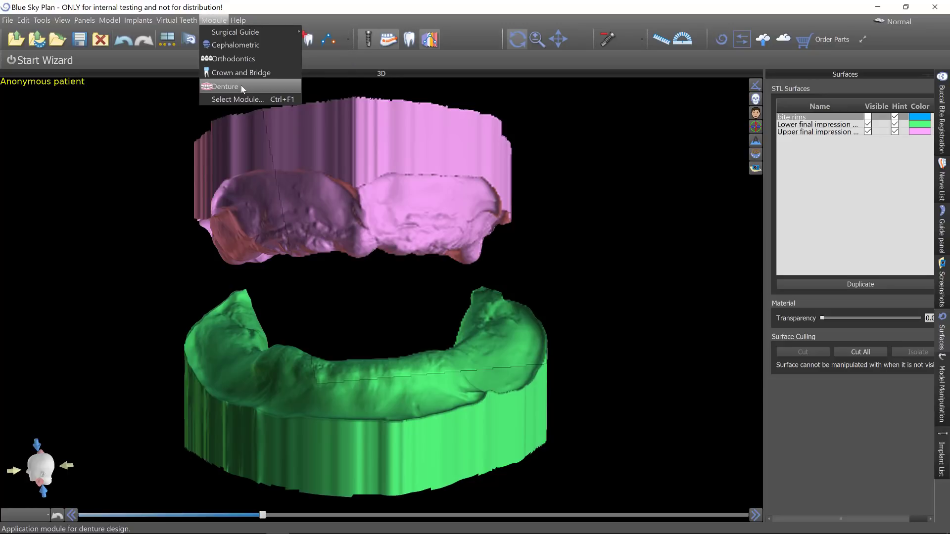
left_click(243, 88)
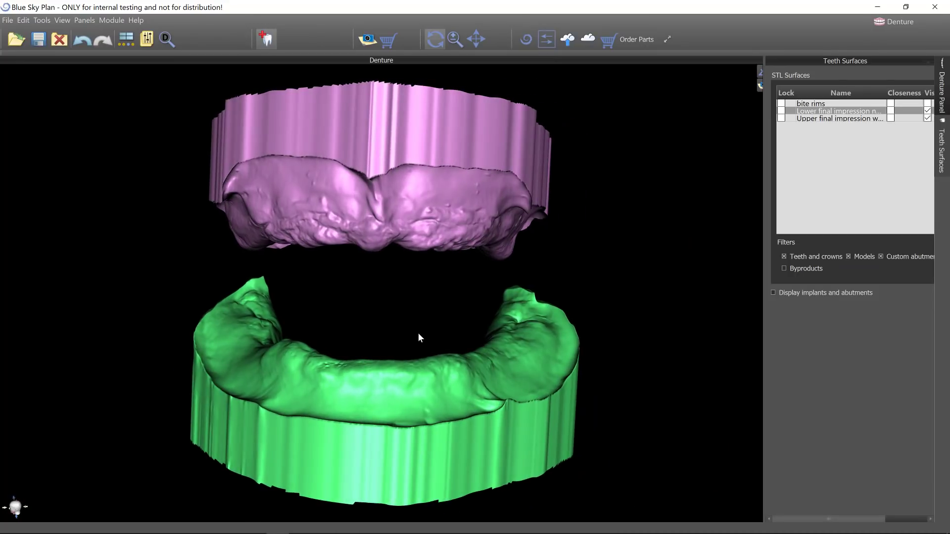
left_click(267, 40)
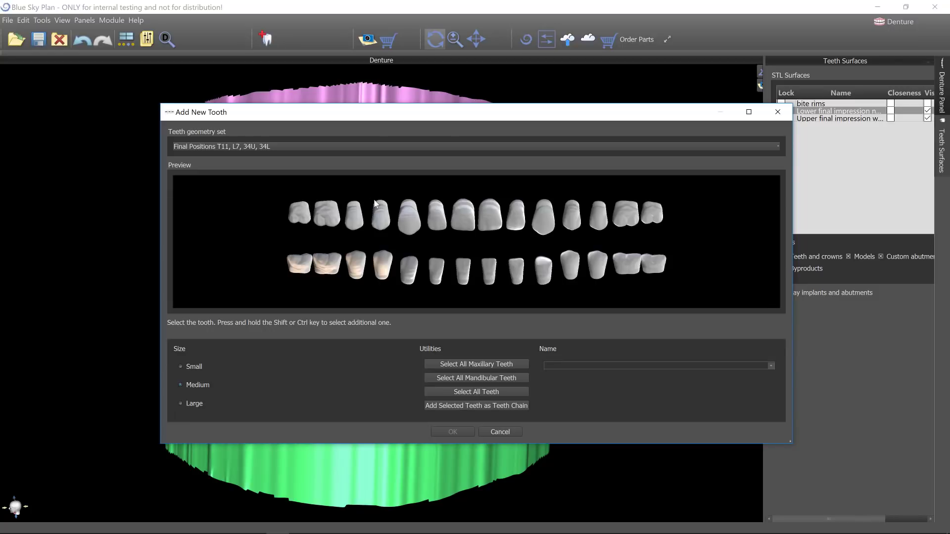
Preview the teeth geometry sets Final Positions T07, L7, 32R, 32L and Final Positions T05, L7, 32U, 32L.
left_click(522, 146)
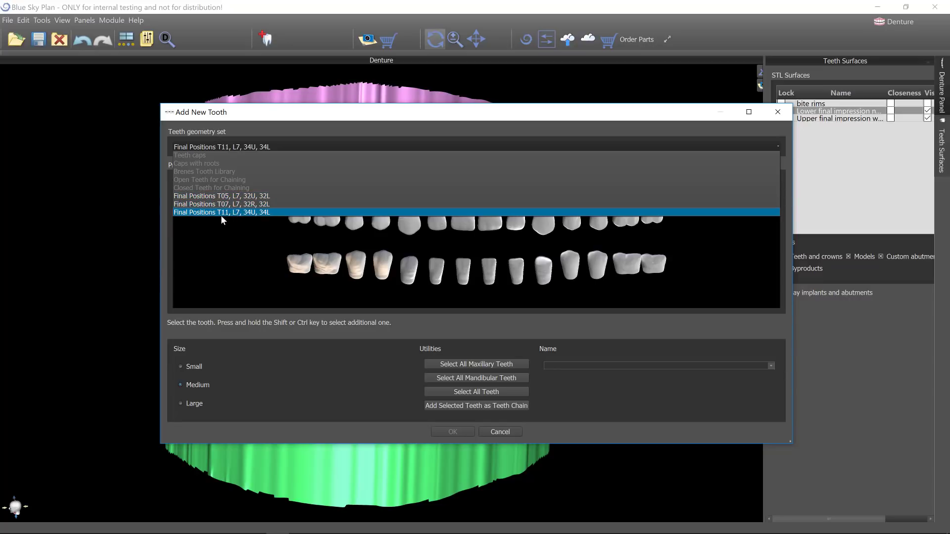
left_click(261, 207)
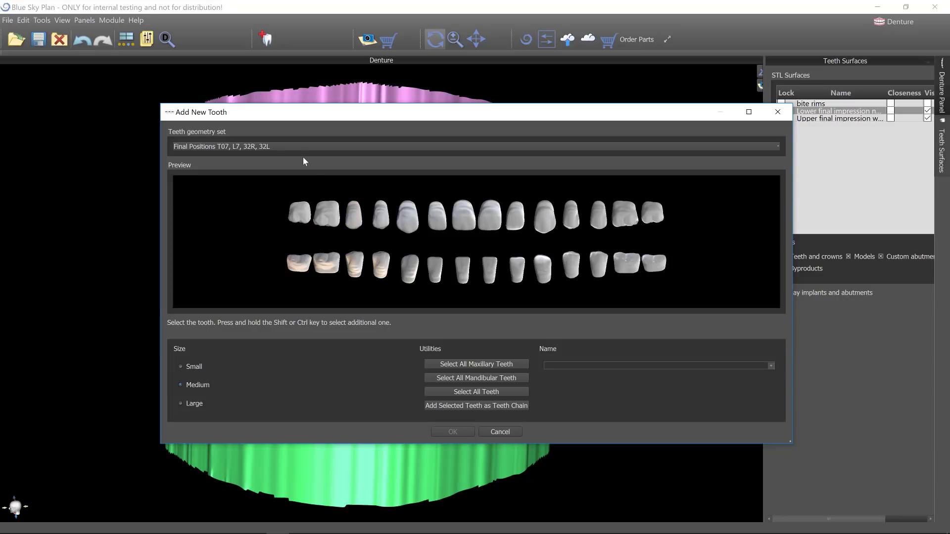
left_click(274, 148)
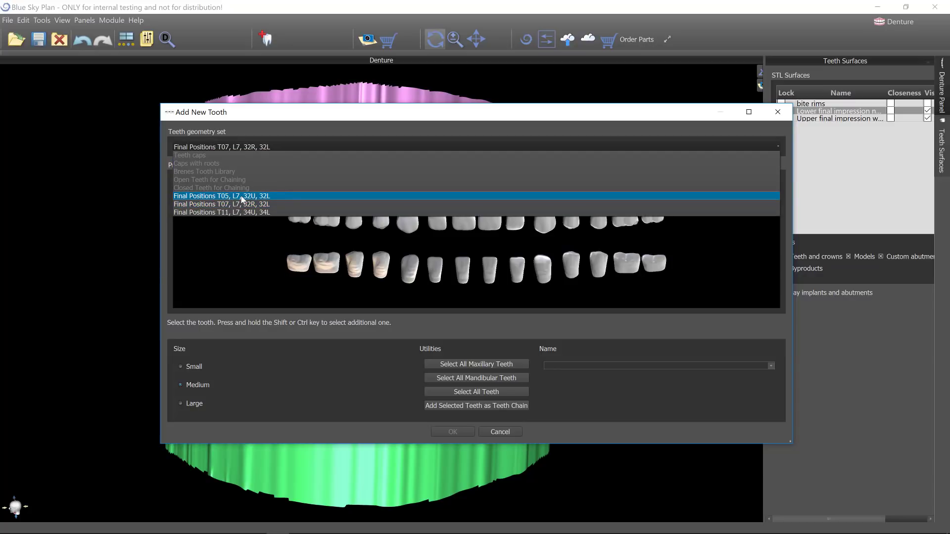
left_click(242, 197)
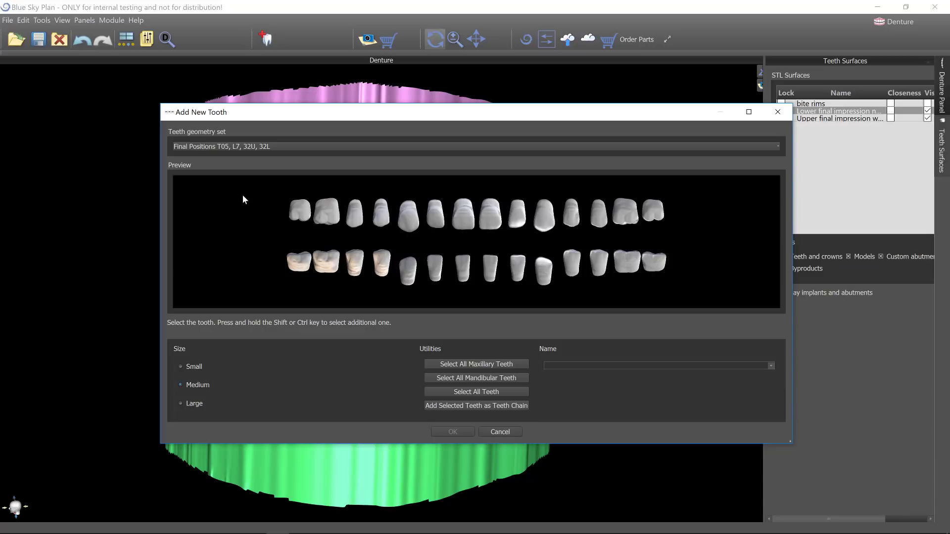
Choose the geometry set Final Positions T11, L7, 34U, 34L and add all its teeth as a teeth chain.
left_click(340, 147)
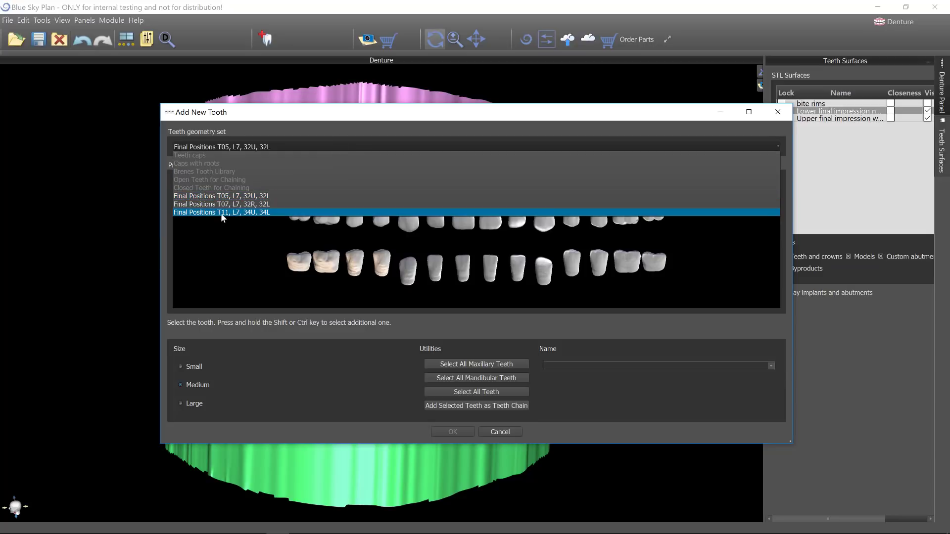
left_click(221, 213)
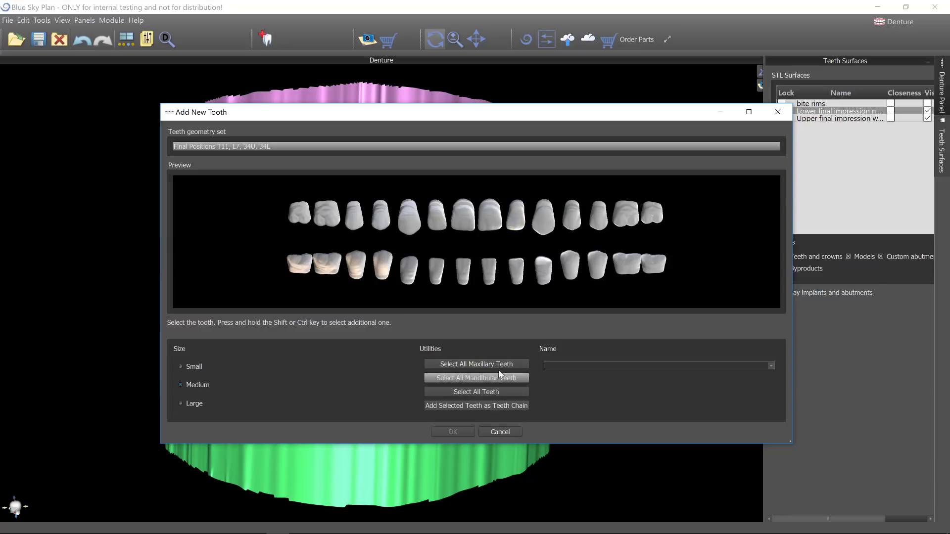
left_click(476, 392)
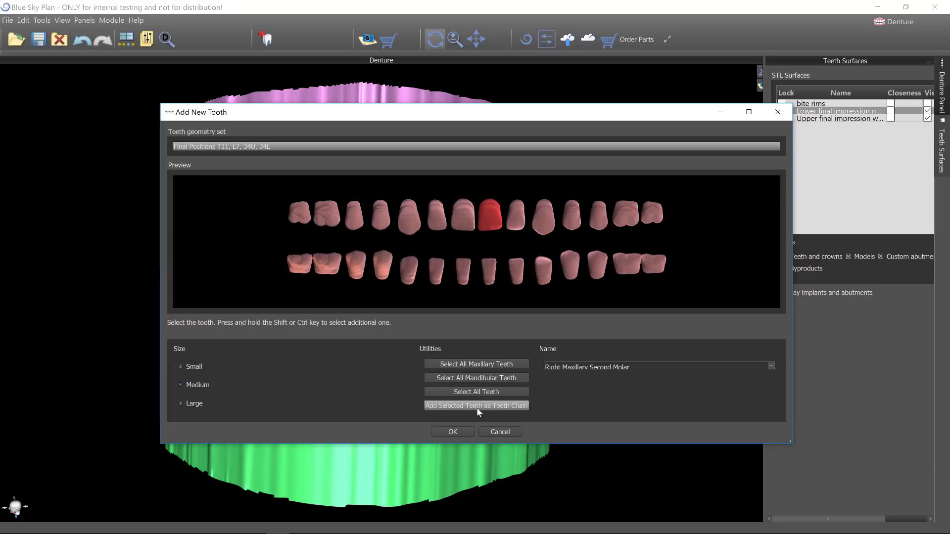
left_click(477, 406)
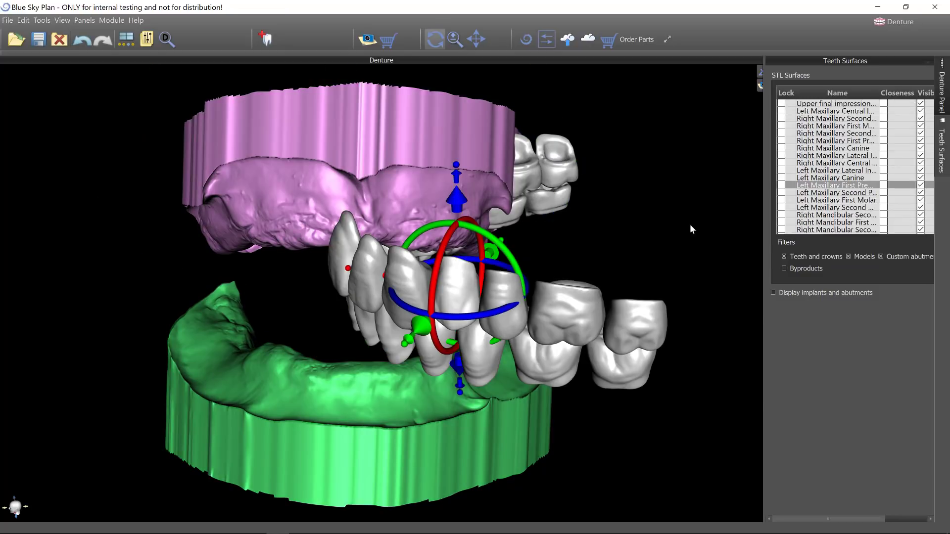
Select individual molars and the upper and lower impression models in turn to examine their separate move and rotate handles.
right_click_drag(690, 225, 690, 321)
left_click_drag(671, 322, 522, 296)
left_click(524, 299)
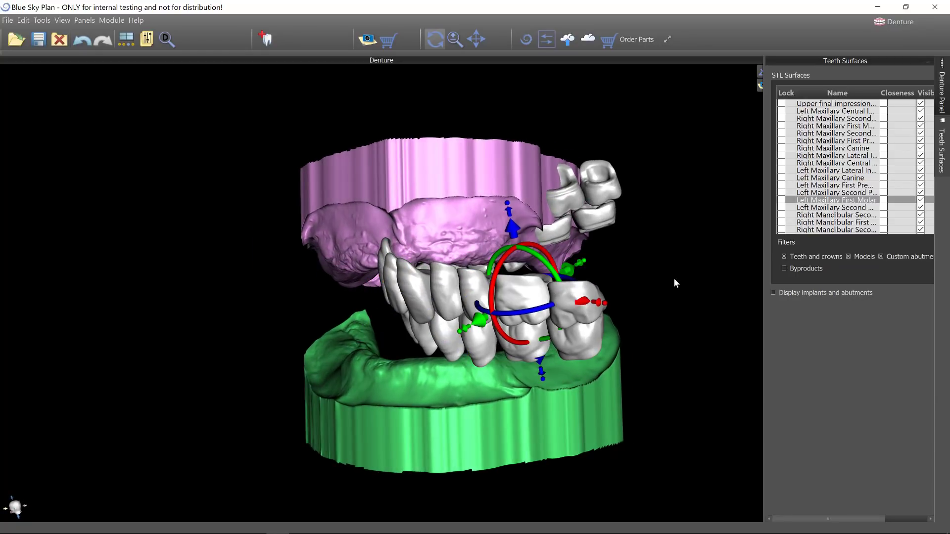
left_click(484, 468)
left_click(487, 225)
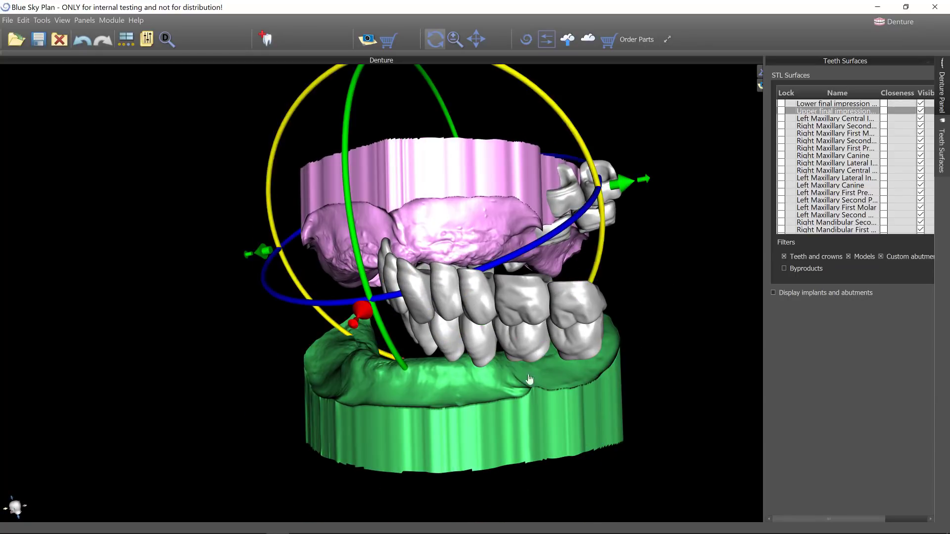
left_click(530, 379)
left_click(946, 98)
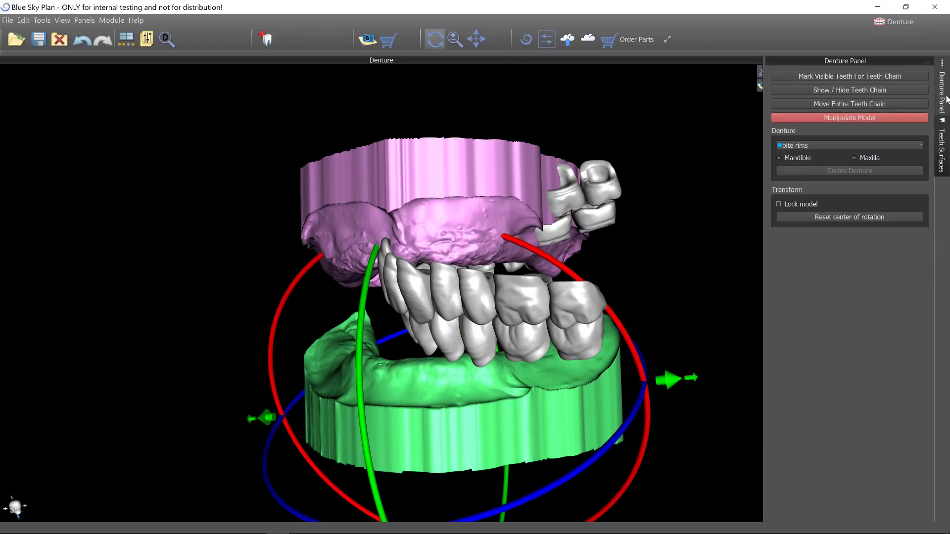
left_click(839, 119)
left_click(864, 119)
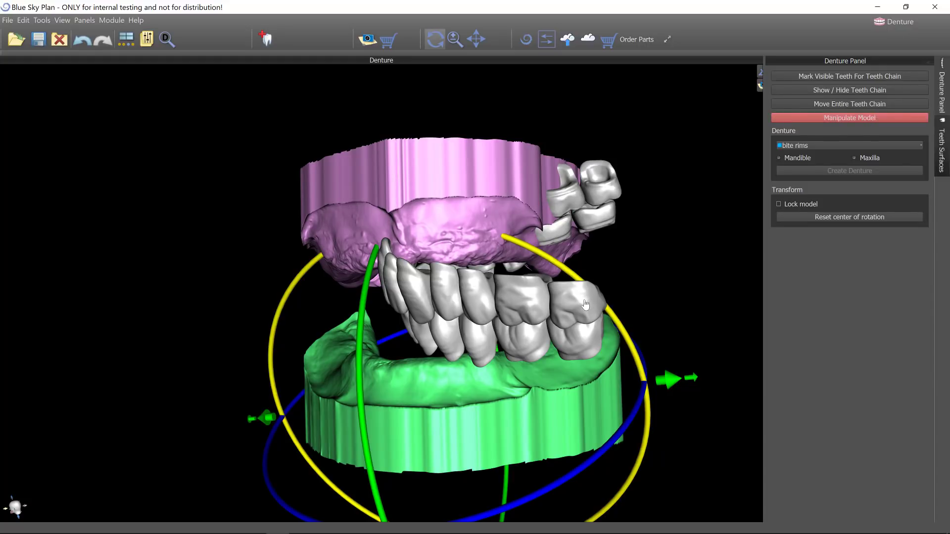
left_click(582, 304)
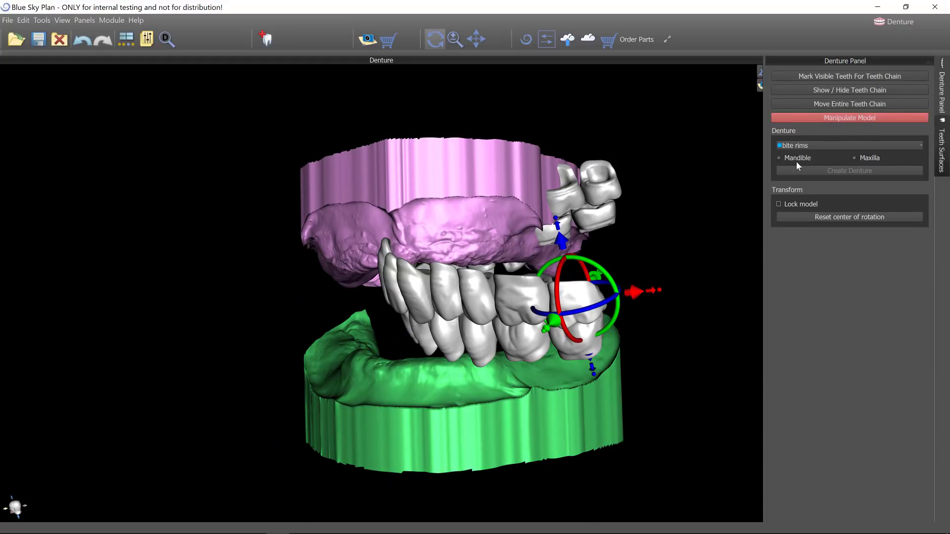
Rotate the entire teeth chain about its vertical axis so its front teeth face the front of the arches.
left_click(847, 104)
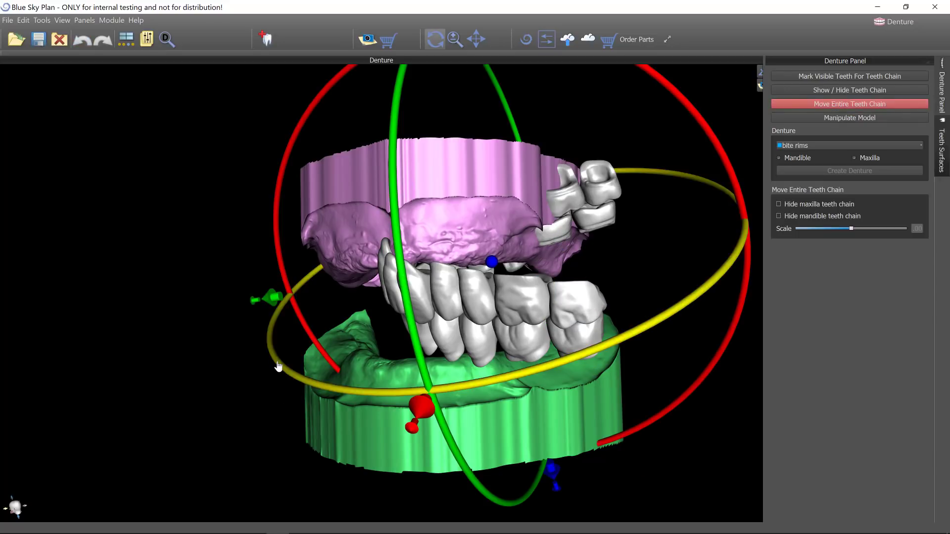
left_click_drag(278, 369, 618, 322)
scroll(647, 417, "down", 3)
left_click_drag(661, 391, 415, 376)
Lower the entire teeth chain between the two arches and shift it backward over the ridges.
left_click_drag(338, 222, 407, 174)
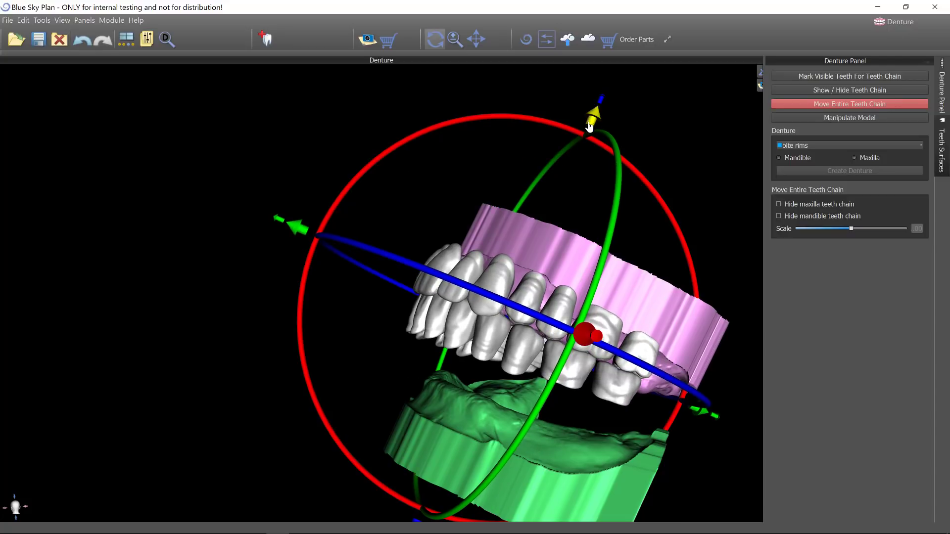
left_click_drag(594, 122, 582, 148)
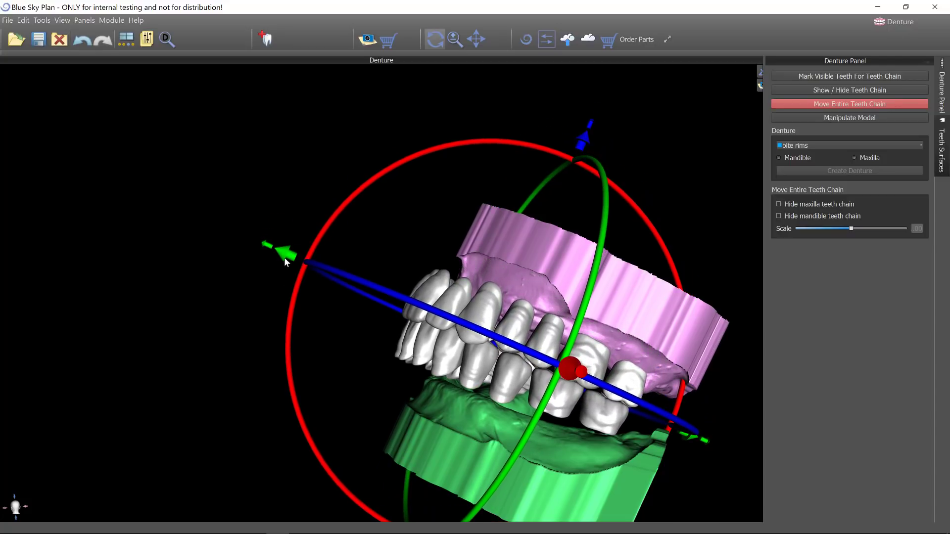
left_click_drag(285, 261, 310, 262)
left_click_drag(314, 322, 562, 348)
Center the entire teeth chain sideways on the arches and rotate it slightly to align its midline with the models.
left_click_drag(605, 291, 543, 303)
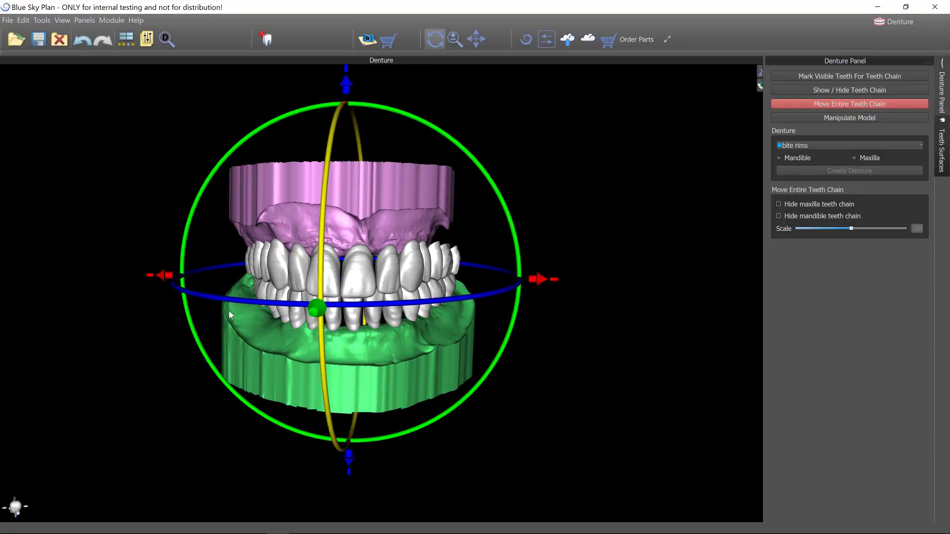
left_click_drag(224, 308, 243, 308)
left_click_drag(545, 384, 519, 386)
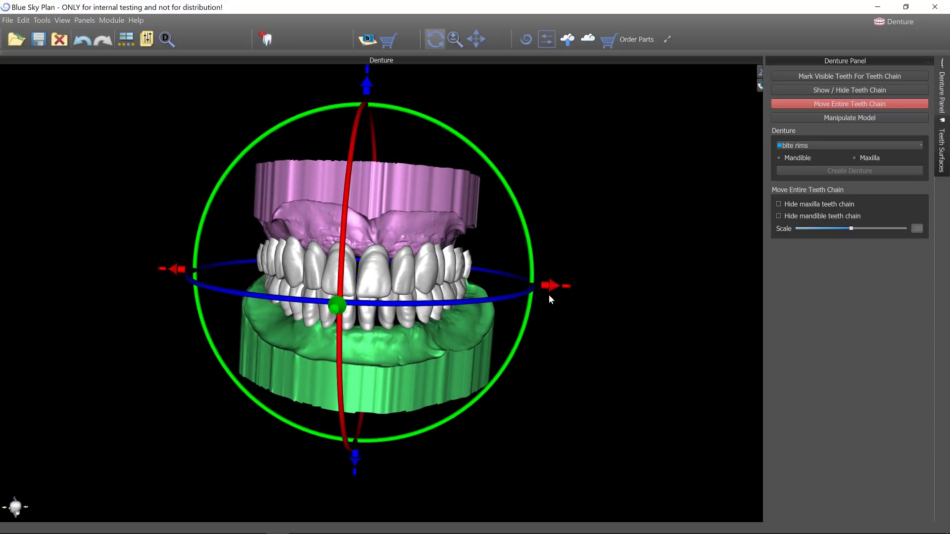
left_click_drag(550, 288, 564, 292)
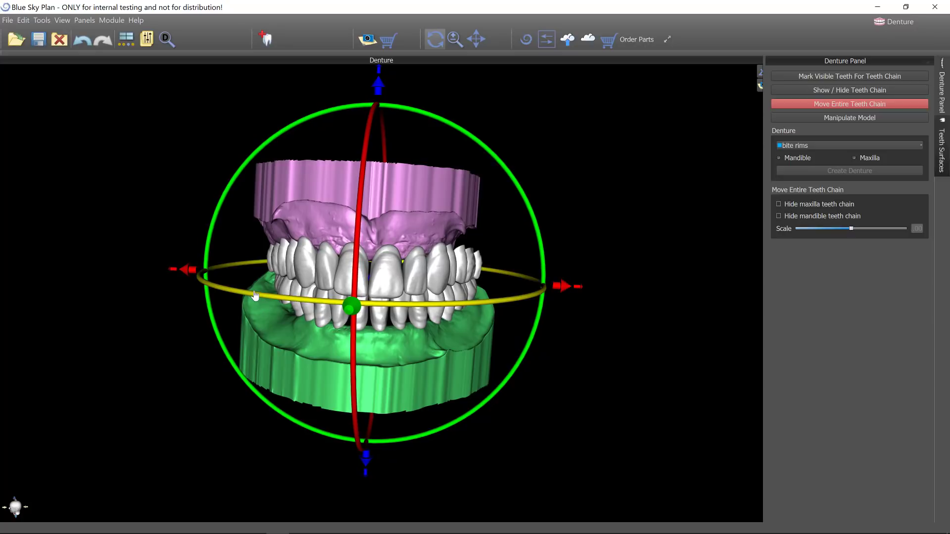
left_click_drag(255, 296, 266, 298)
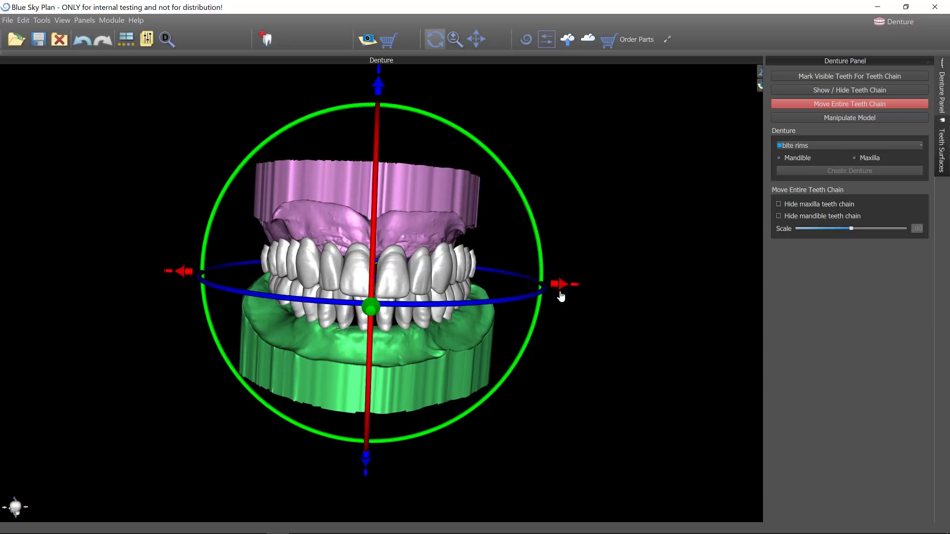
left_click_drag(557, 291, 554, 292)
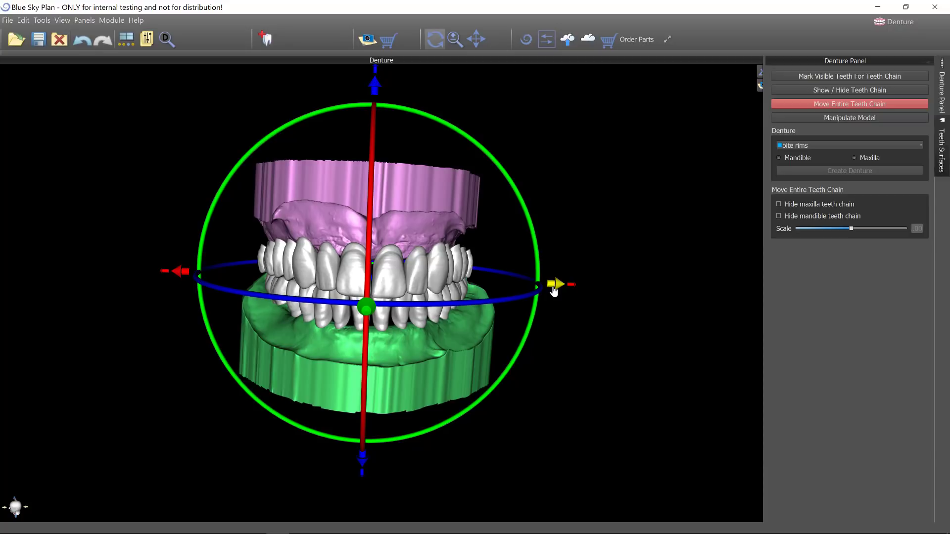
left_click_drag(638, 354, 316, 284)
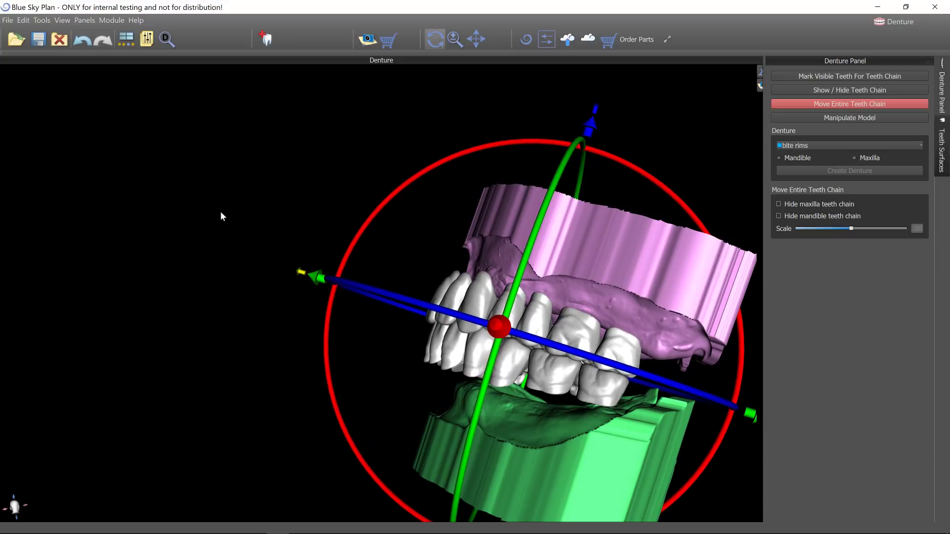
left_click_drag(221, 217, 569, 324)
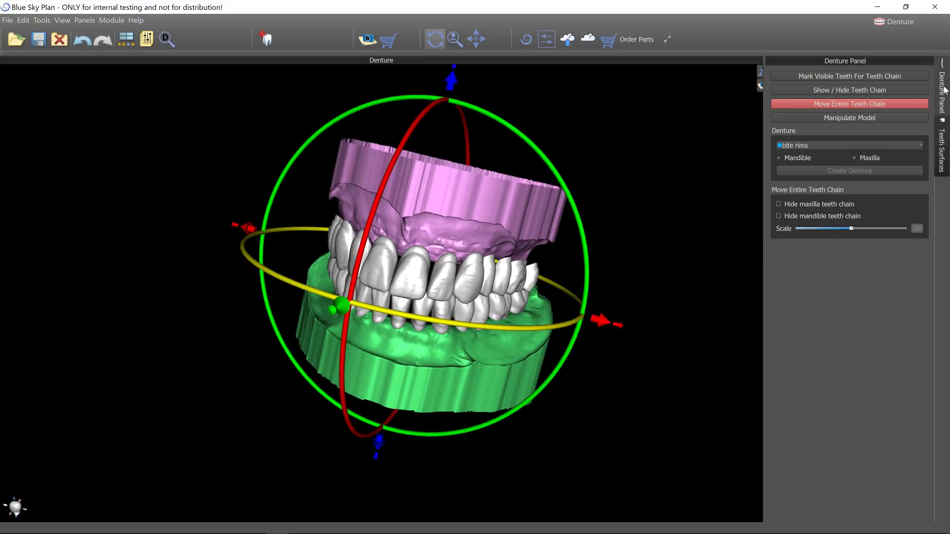
Make the bite rims surface visible together with the impressions and the teeth chain.
left_click(942, 149)
scroll(884, 225, "down", 4)
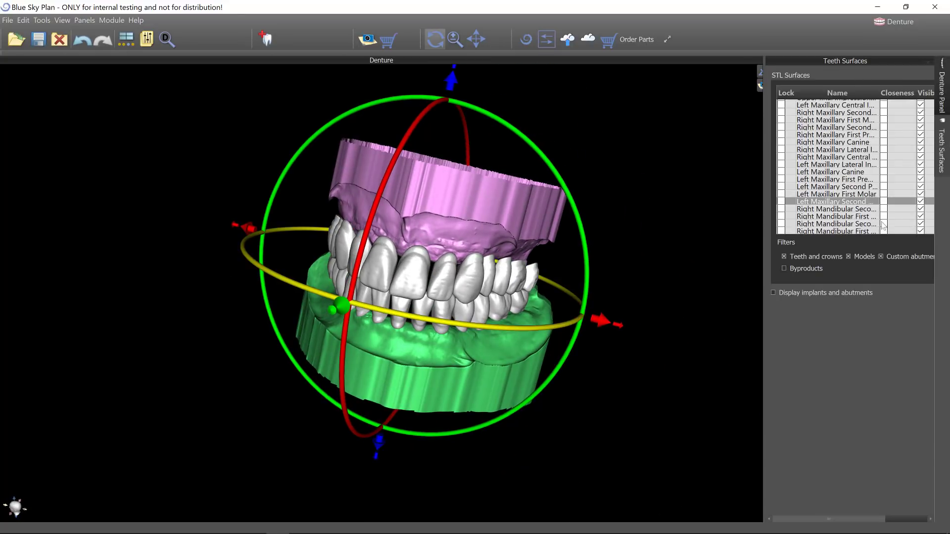
scroll(883, 225, "down", 3)
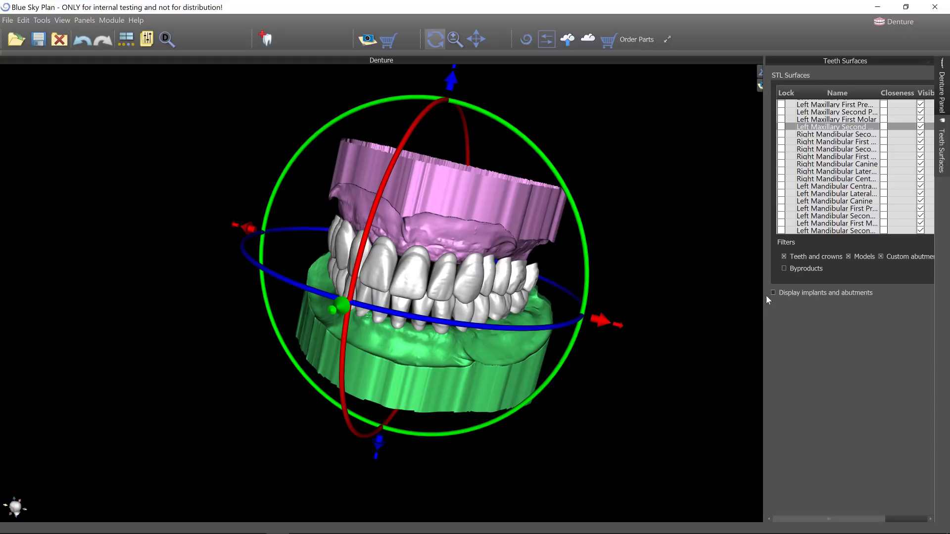
left_click_drag(747, 299, 716, 297)
scroll(884, 156, "up", 4)
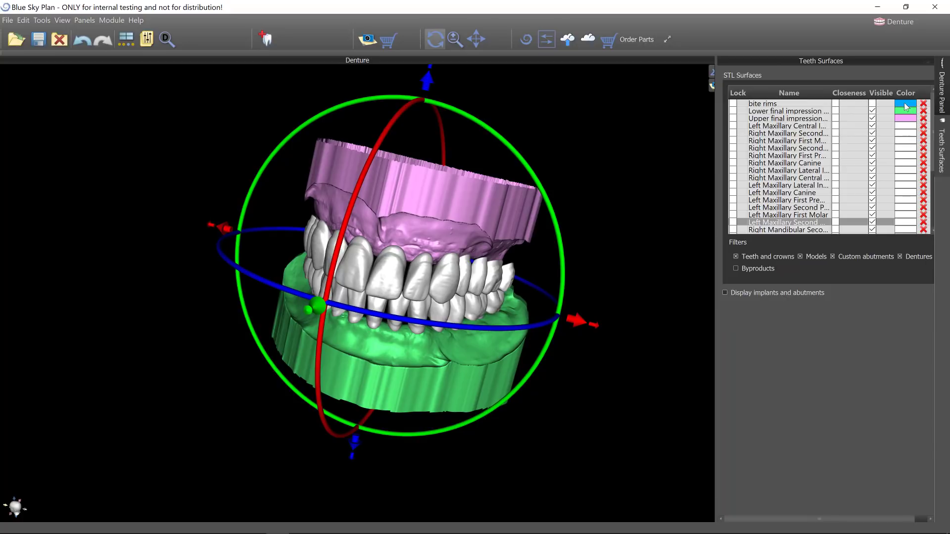
left_click(872, 104)
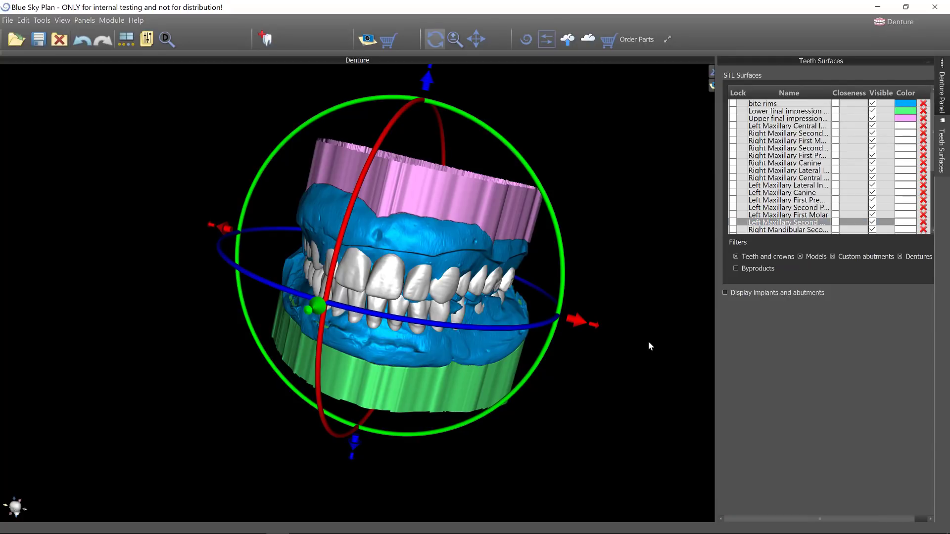
Examine how the teeth chain lines up with the bite rims from several angles and up close at the front.
left_click_drag(558, 322, 601, 407)
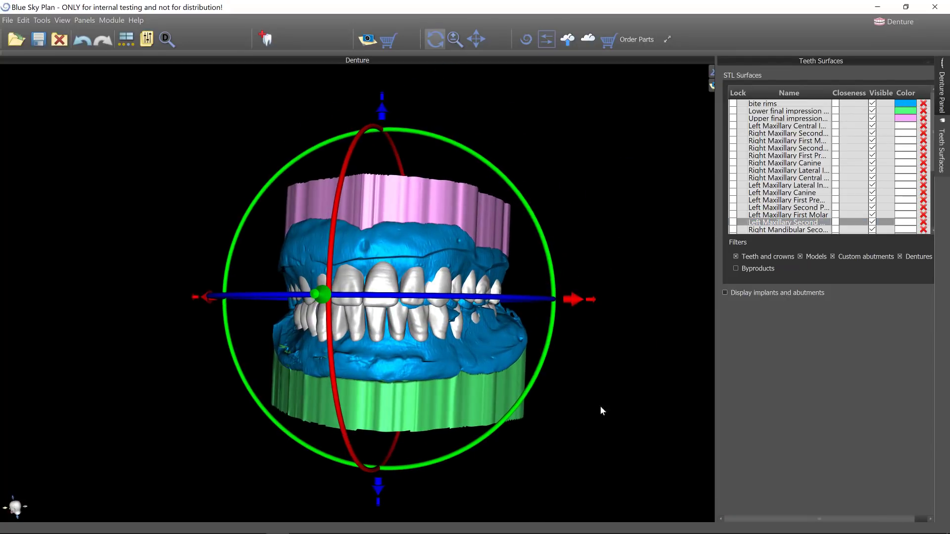
left_click_drag(637, 444, 472, 451)
left_click_drag(110, 409, 414, 299)
left_click_drag(503, 365, 389, 313)
left_click_drag(498, 293, 384, 243)
right_click_drag(384, 242, 372, 7)
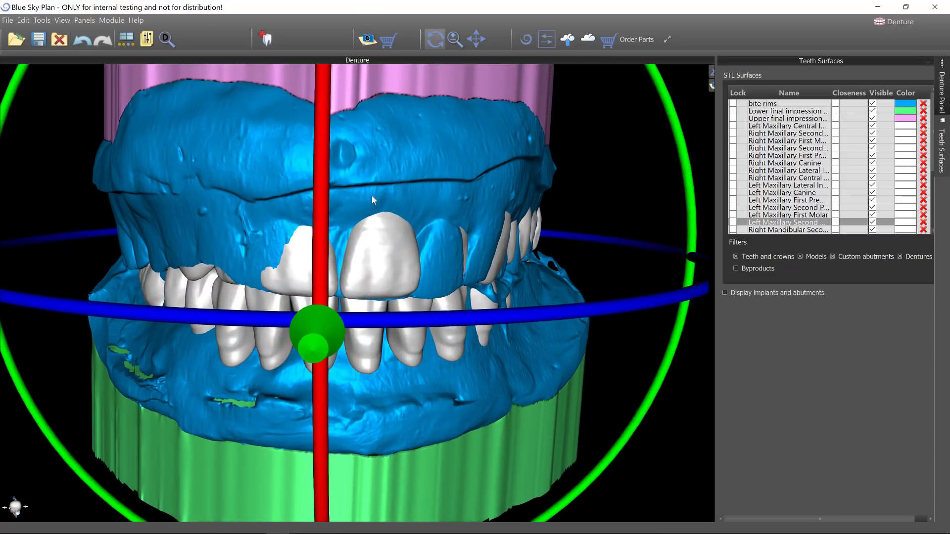
Hide the bite rims surface, leaving the impressions and the teeth chain displayed.
right_click_drag(490, 292, 476, 368)
left_click_drag(576, 265, 263, 376)
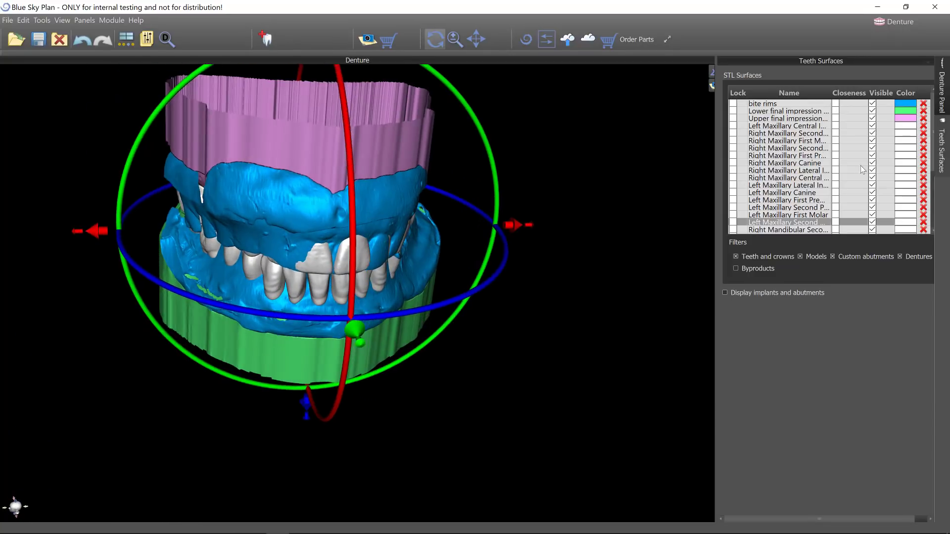
left_click(872, 105)
Tilt the entire teeth chain slightly in side view, lower it a little, and check its fit from the front and side.
left_click_drag(668, 250, 506, 343)
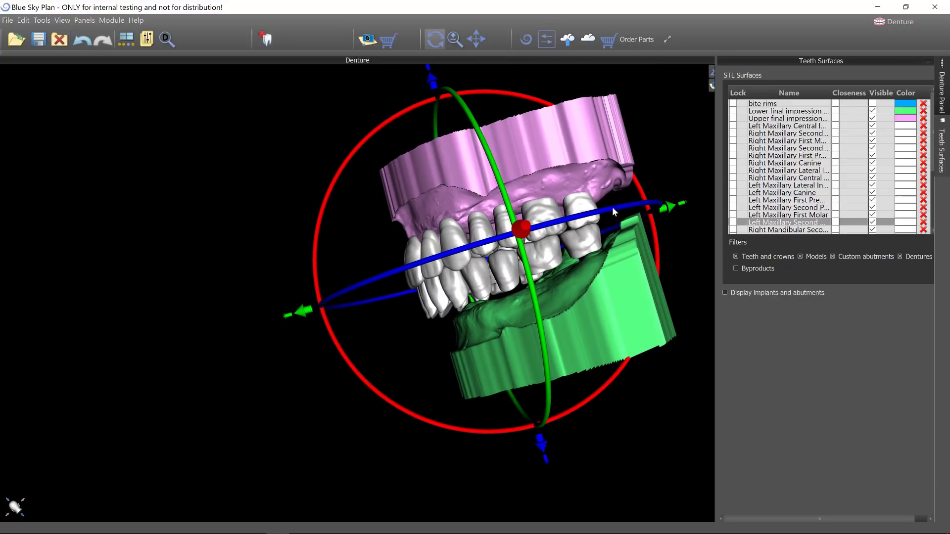
left_click_drag(665, 110, 655, 252)
left_click_drag(625, 106, 509, 131)
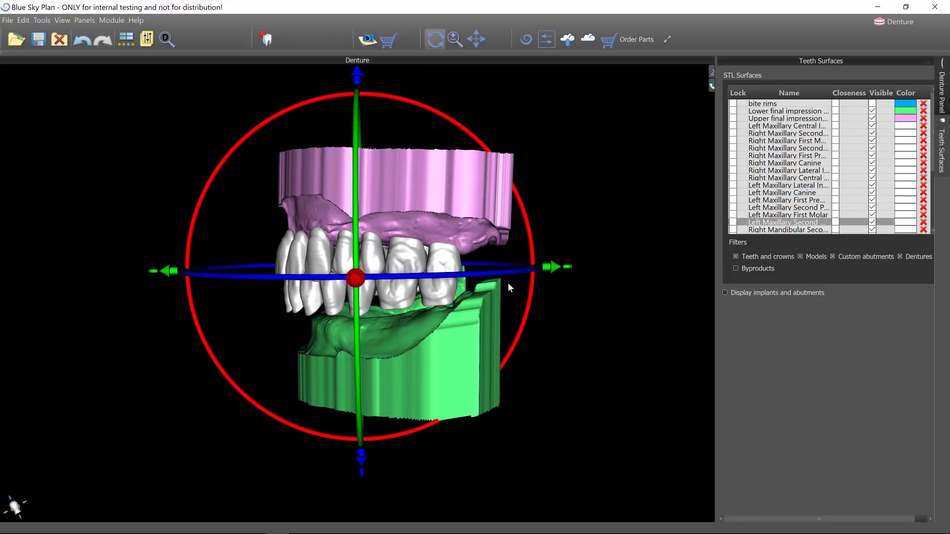
left_click_drag(531, 246, 532, 251)
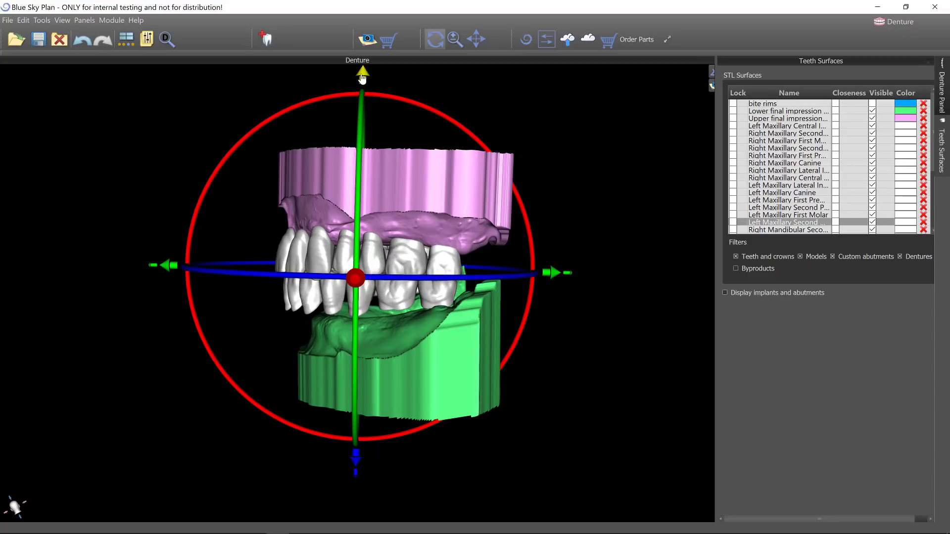
left_click_drag(362, 79, 362, 83)
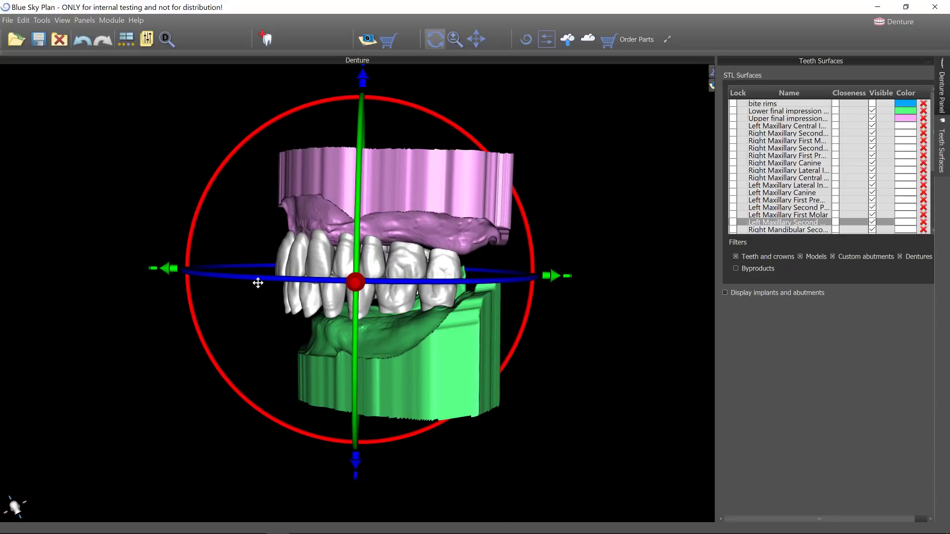
left_click_drag(257, 282, 463, 295)
left_click_drag(495, 129, 498, 347)
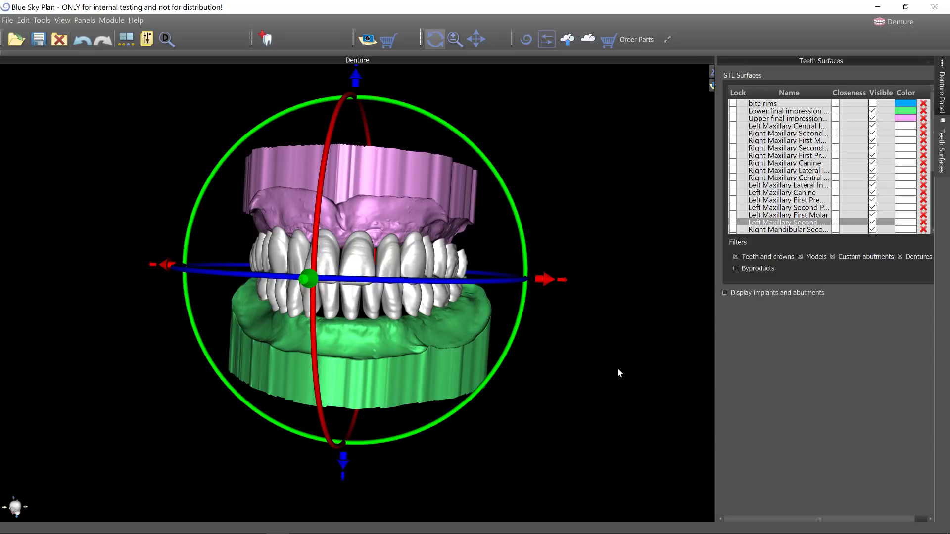
left_click_drag(620, 372, 674, 364)
left_click_drag(669, 332, 426, 322)
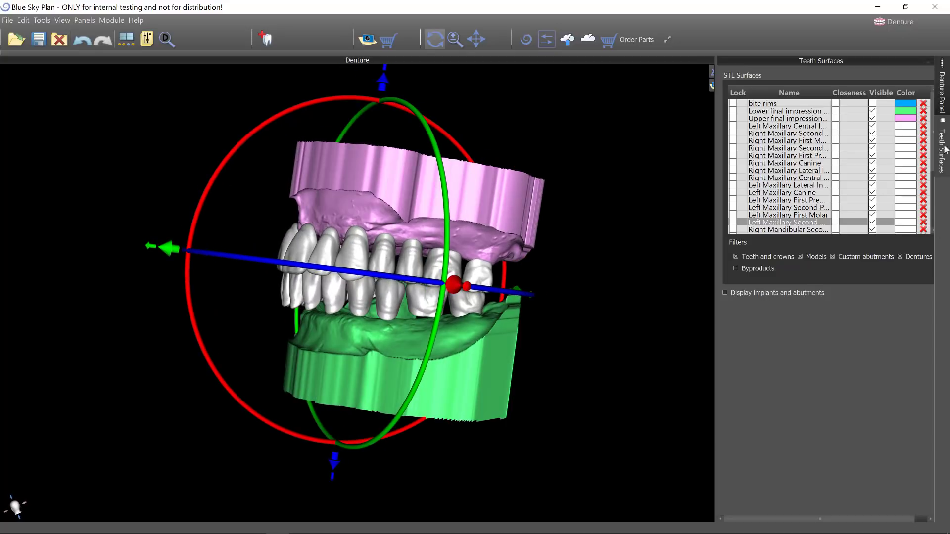
Return to the denture design tools and finish moving the entire teeth chain.
left_click(942, 91)
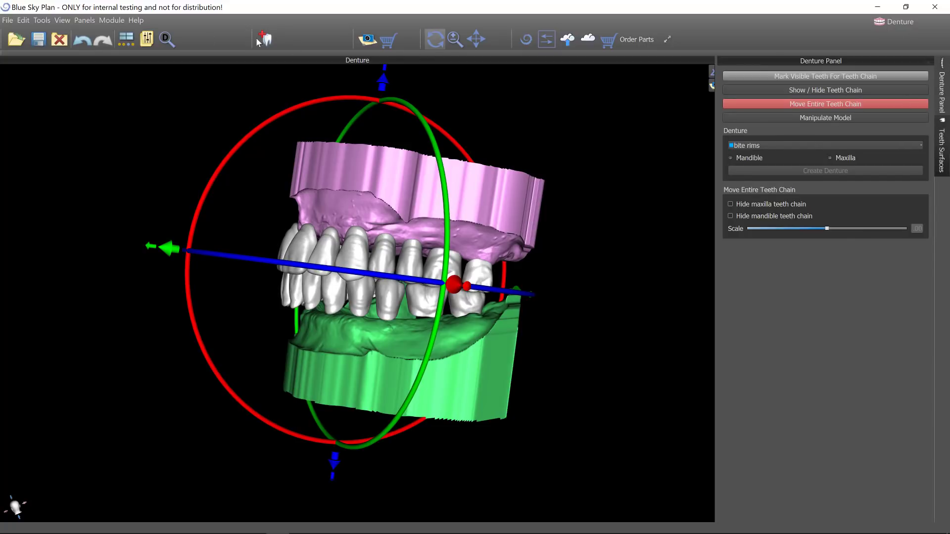
left_click(85, 21)
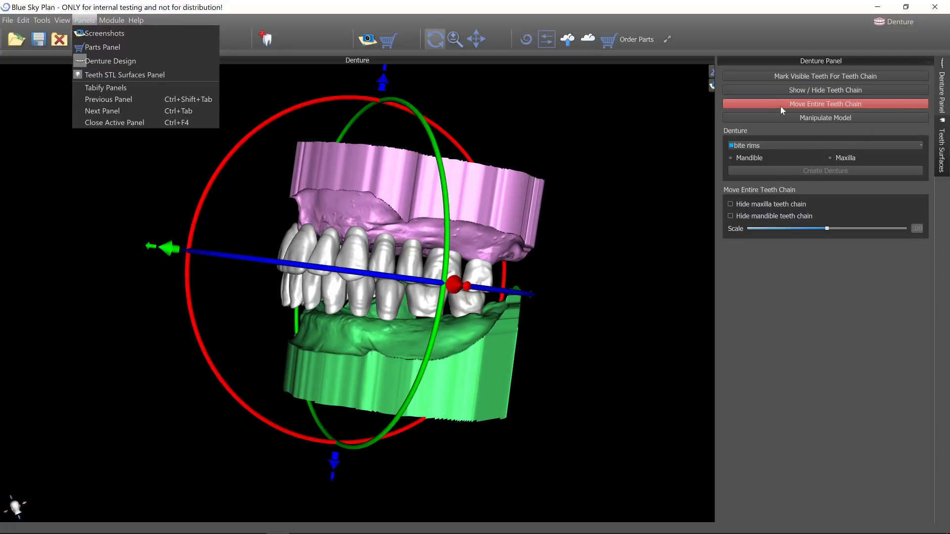
left_click(836, 105)
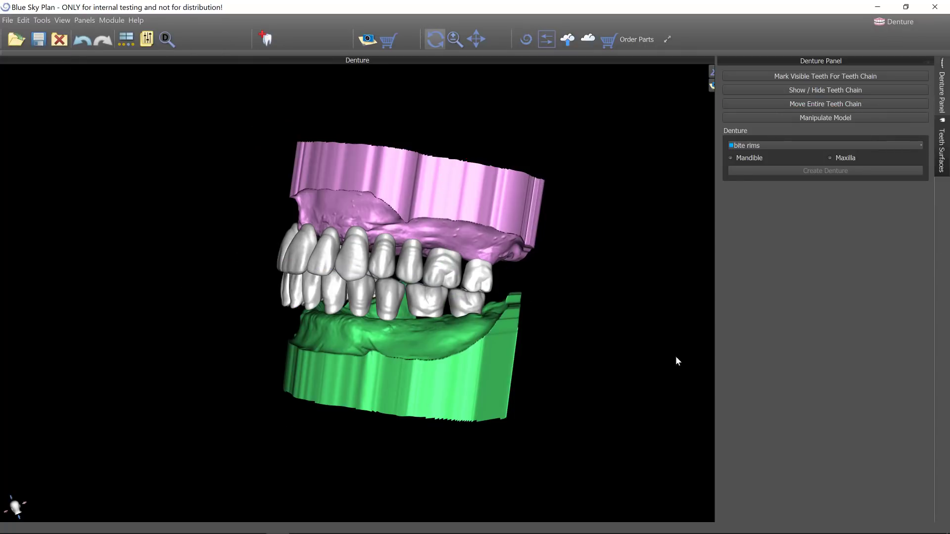
Try rotating the upper final impression with Manipulate Model, and undo the rotation.
left_click_drag(200, 302, 30, 308)
left_click_drag(590, 295, 584, 359)
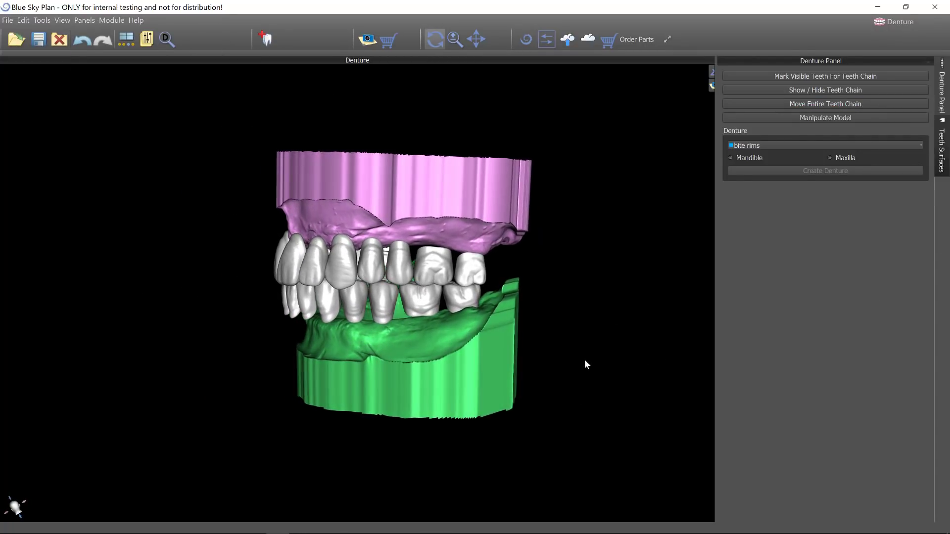
right_click_drag(600, 319, 609, 250)
middle_click_drag(603, 288, 528, 300)
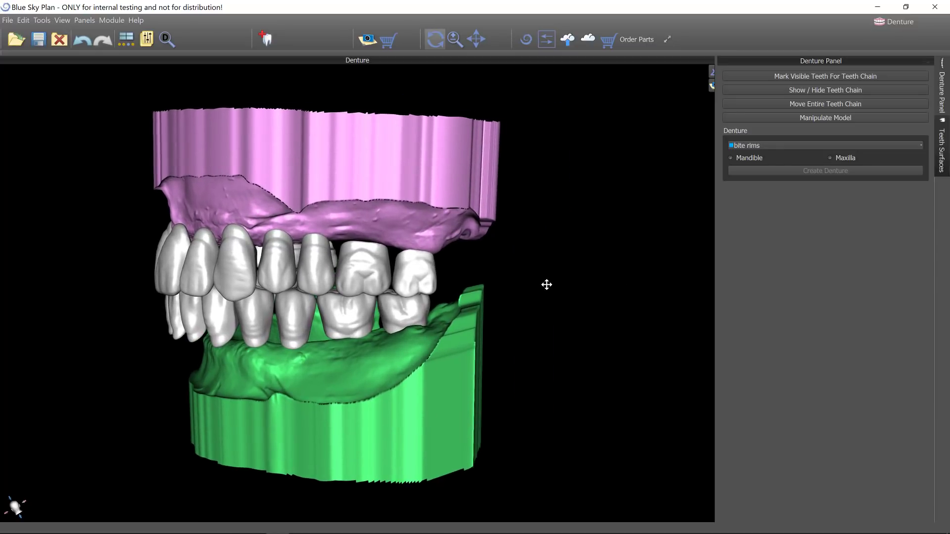
right_click_drag(547, 285, 601, 223)
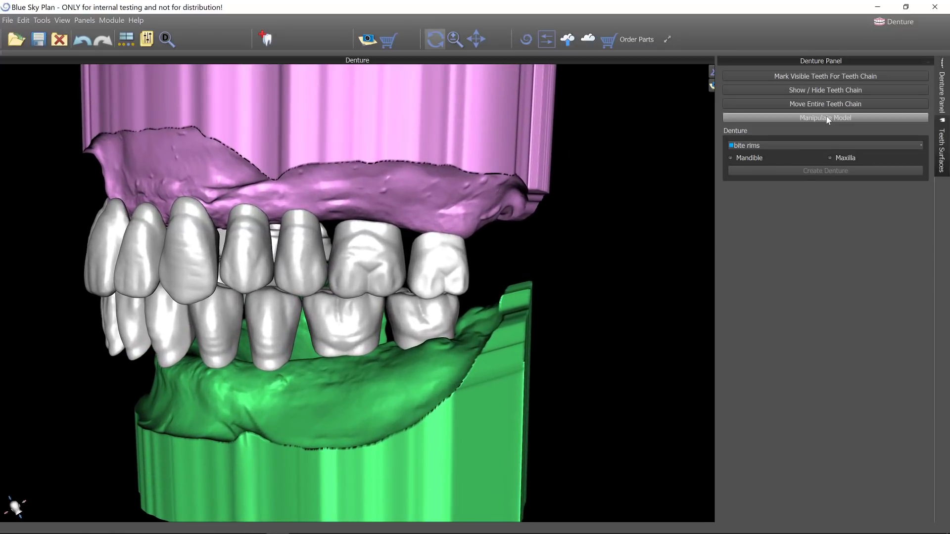
left_click(827, 117)
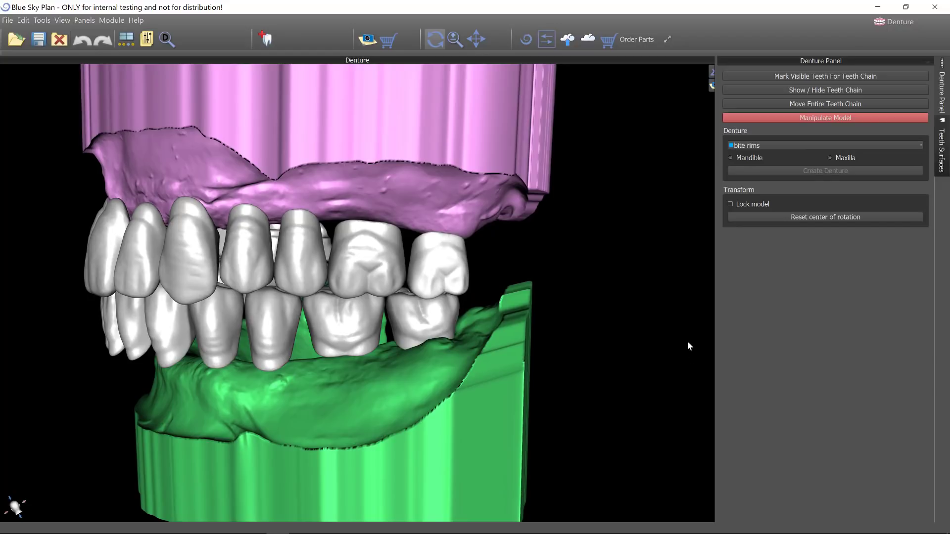
left_click(510, 187)
right_click_drag(688, 257, 624, 306)
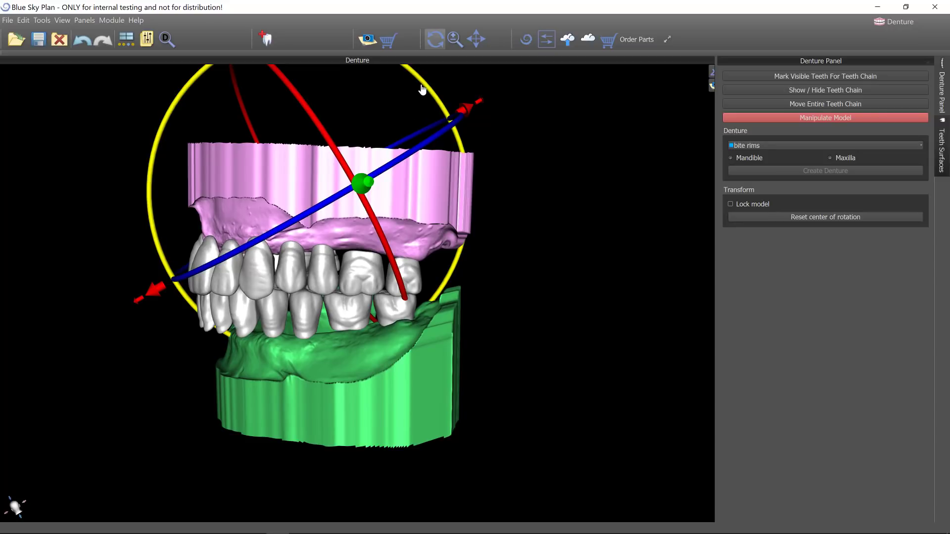
left_click_drag(422, 89, 622, 263)
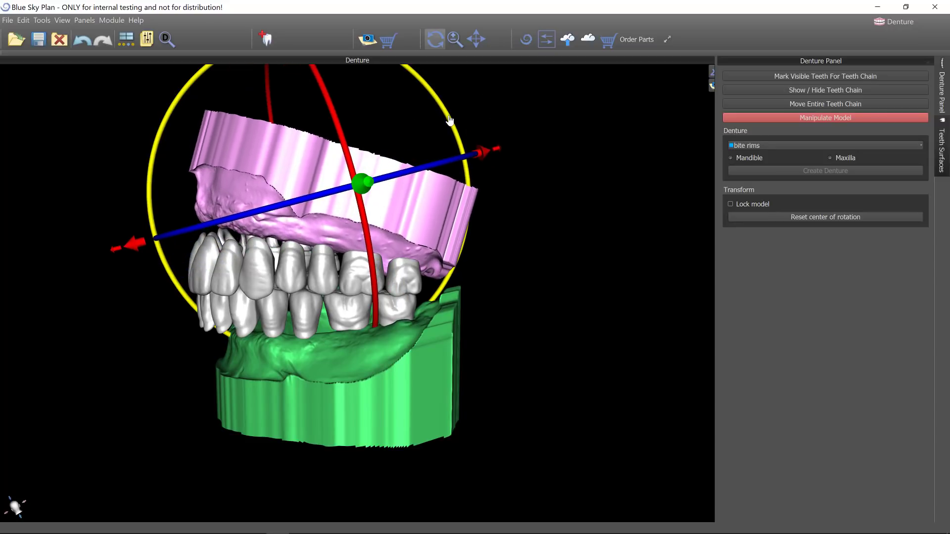
left_click(84, 43)
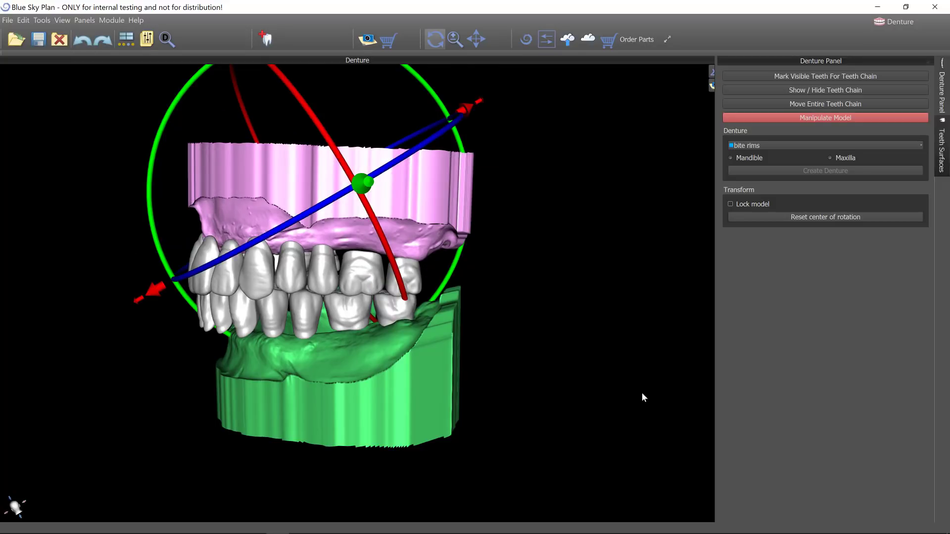
Lock the impression models against manipulation and select the left maxillary first and second molars one after the other.
left_click(752, 205)
left_click(365, 291)
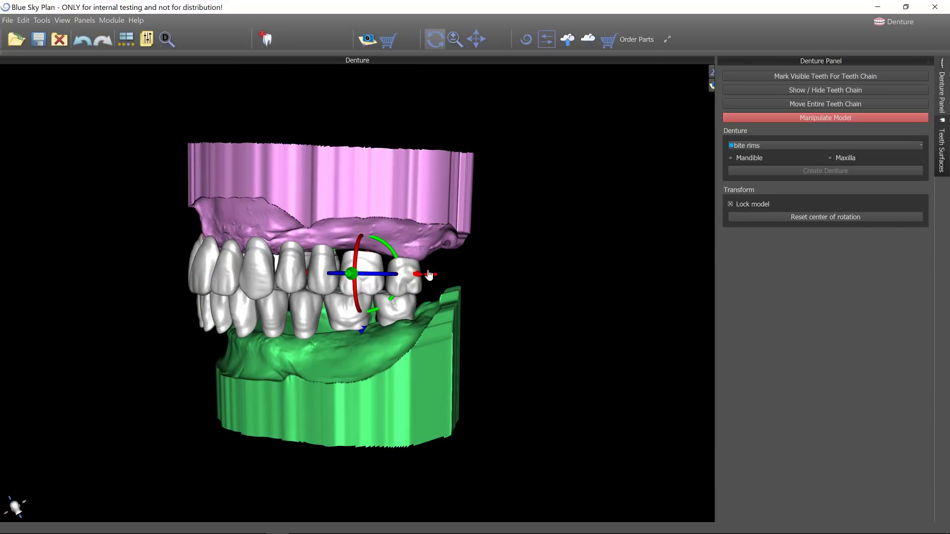
left_click(405, 279)
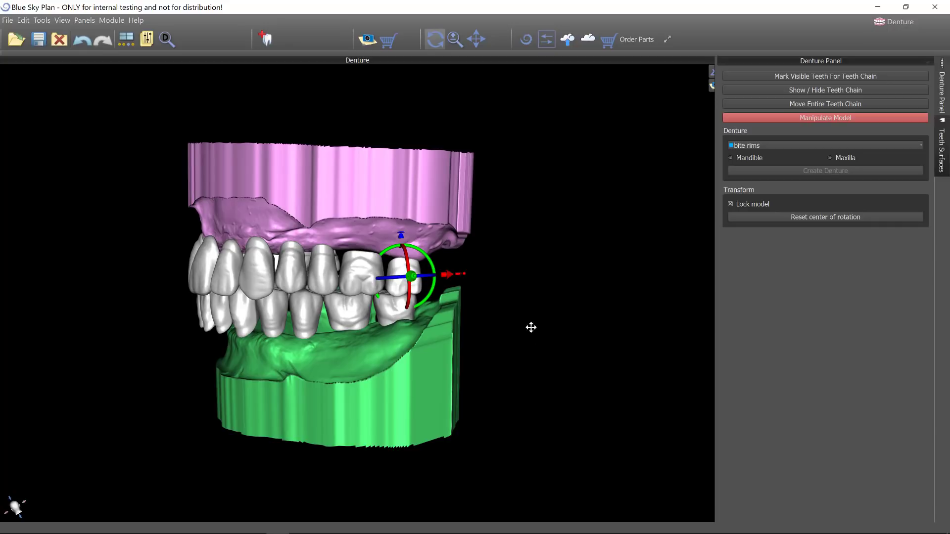
scroll(543, 285, "up", 2)
scroll(543, 285, "up", 5)
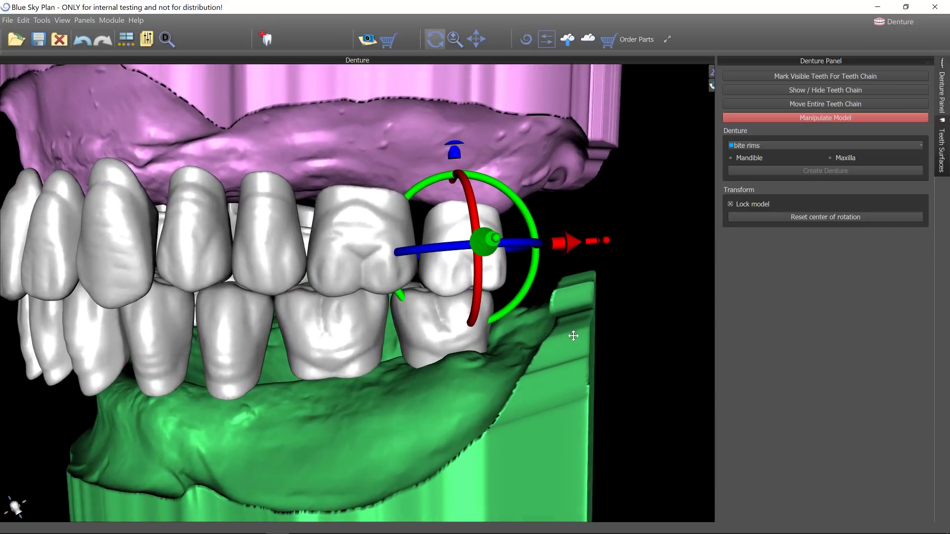
left_click_drag(574, 336, 550, 365)
scroll(644, 344, "down", 6)
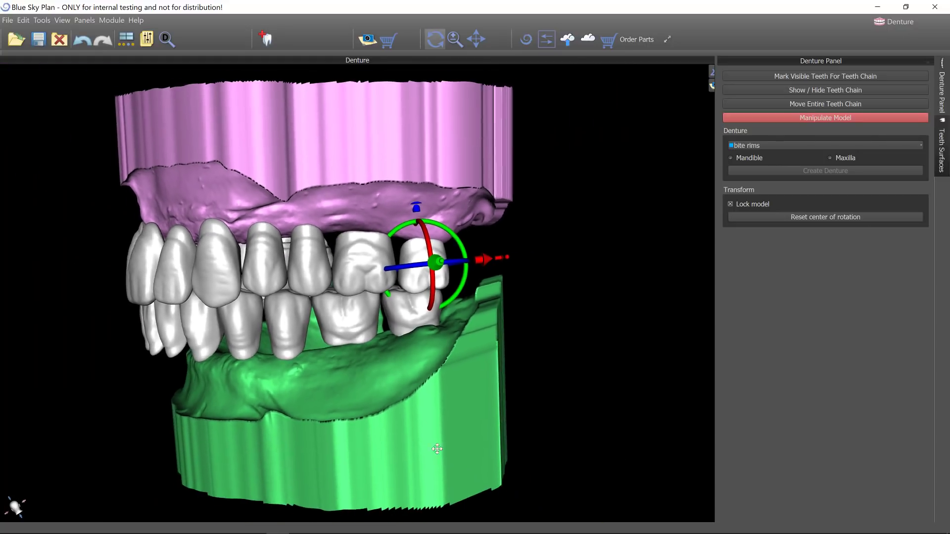
Try moving the two mandibular central incisors individually, one after the other, away from their positions in the arch.
left_click_drag(147, 334, 338, 145)
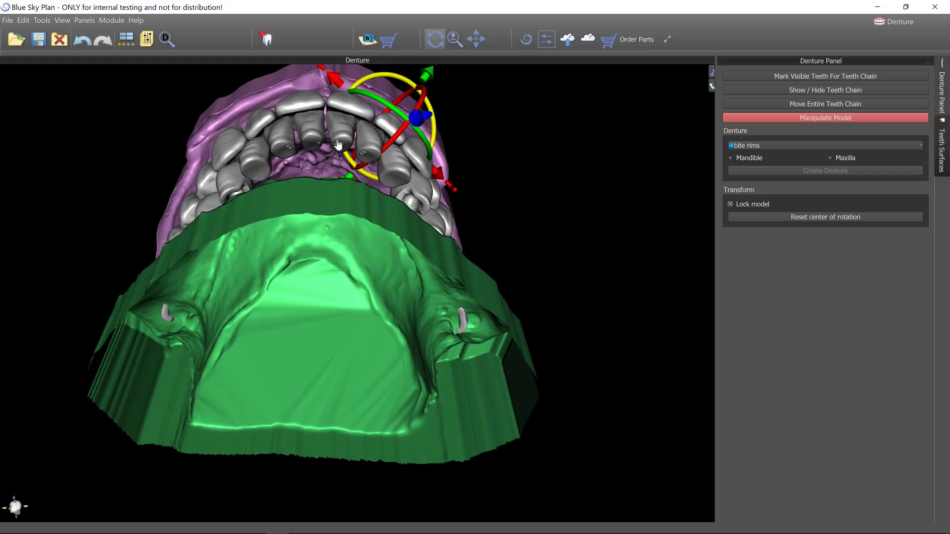
left_click(310, 144)
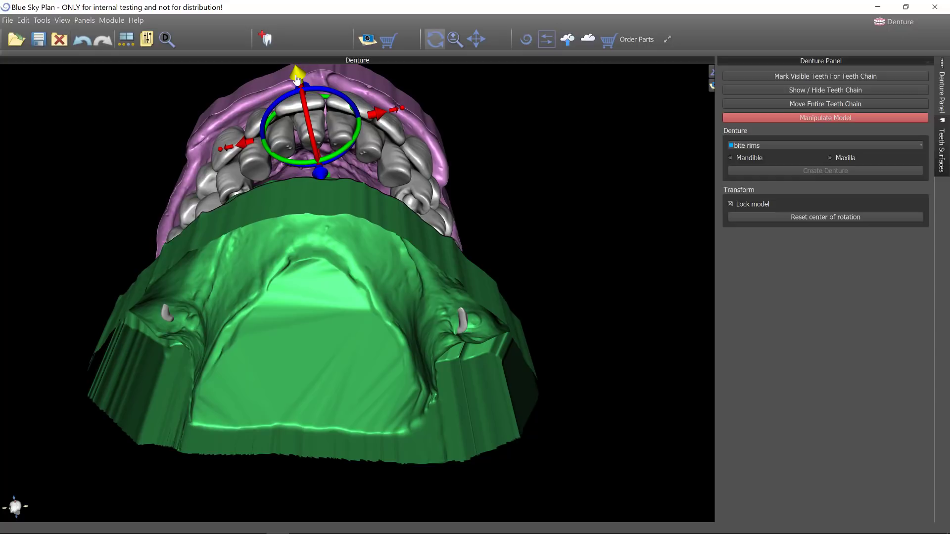
left_click_drag(297, 82, 303, 97)
left_click(338, 135)
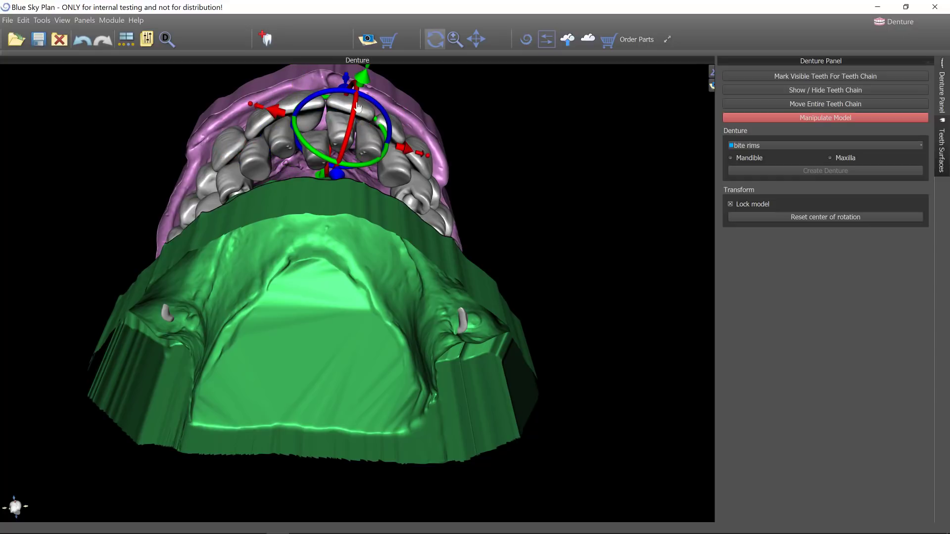
left_click_drag(358, 107, 362, 113)
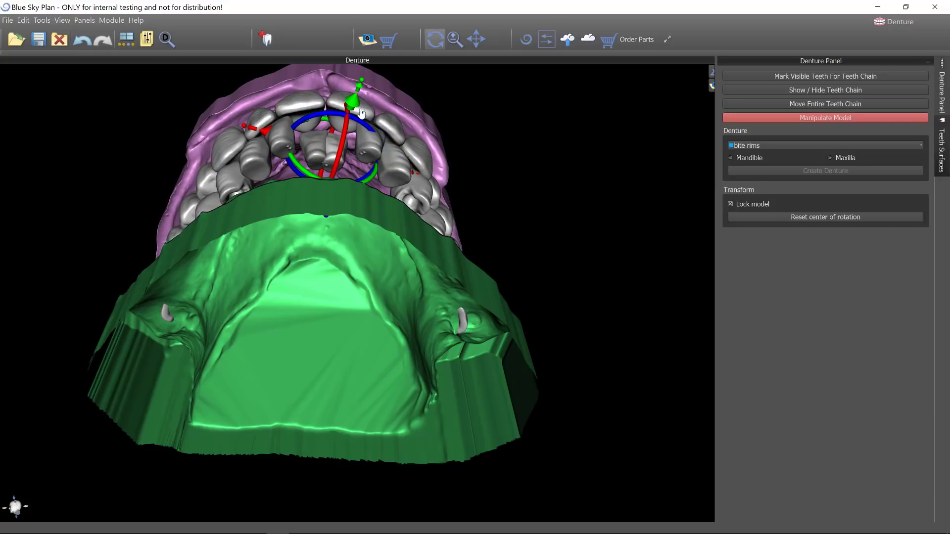
left_click(362, 113)
left_click_drag(488, 91, 374, 172)
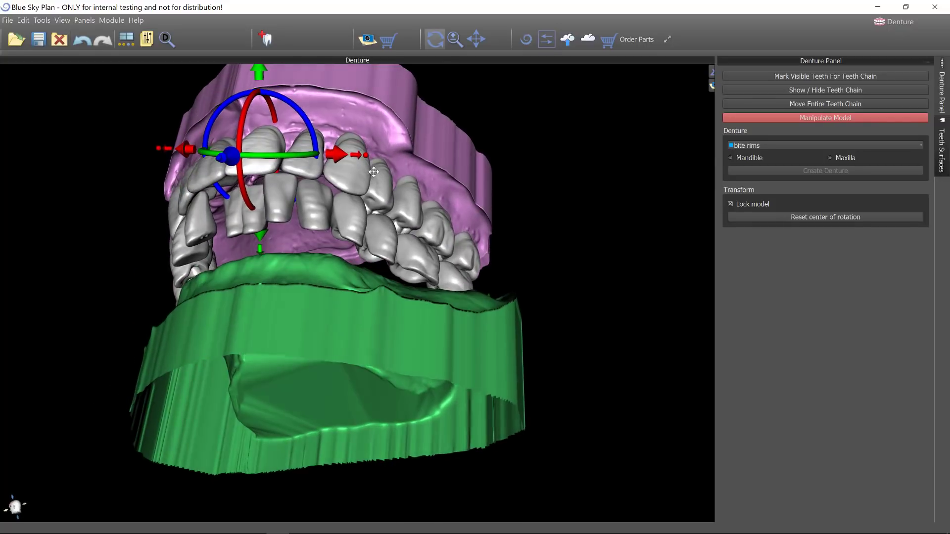
Undo the individual moves of both mandibular central incisors.
left_click(83, 39)
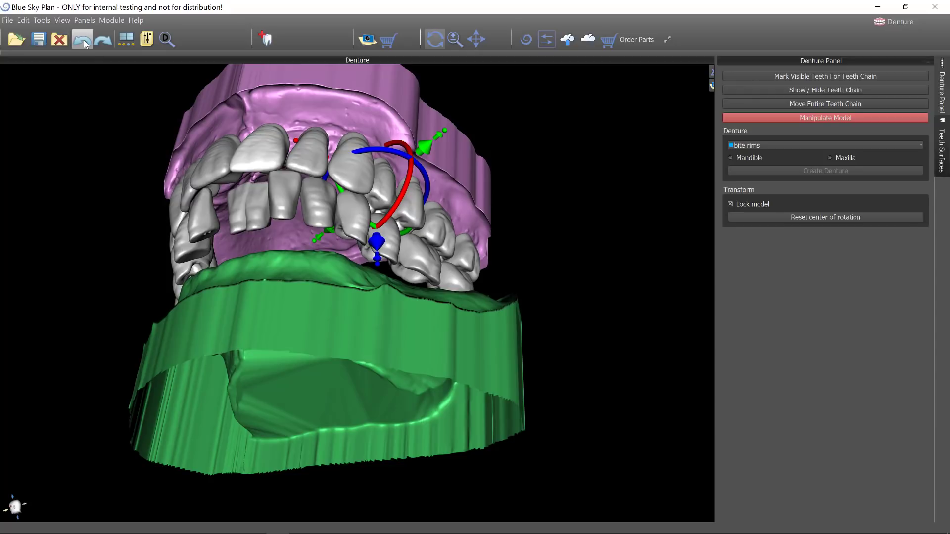
left_click(84, 44)
left_click(84, 44)
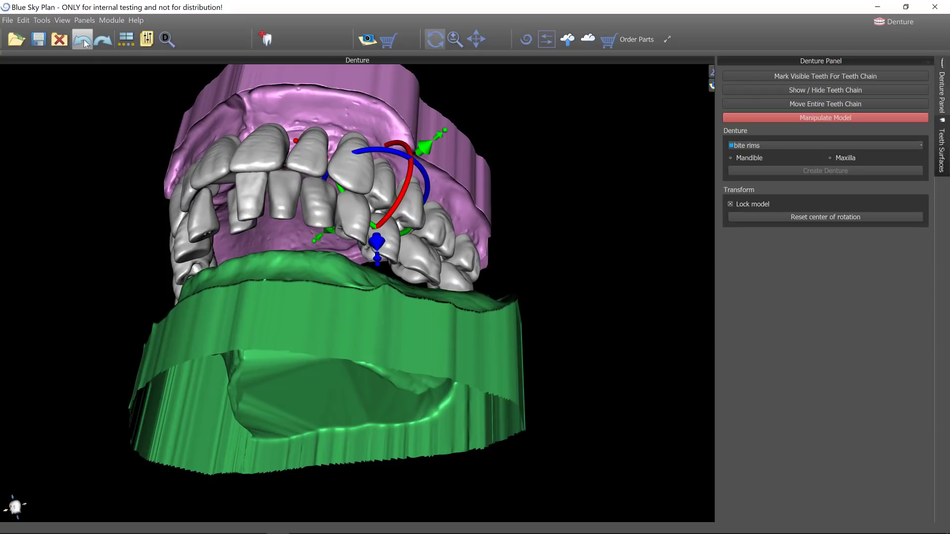
left_click(84, 43)
left_click(84, 44)
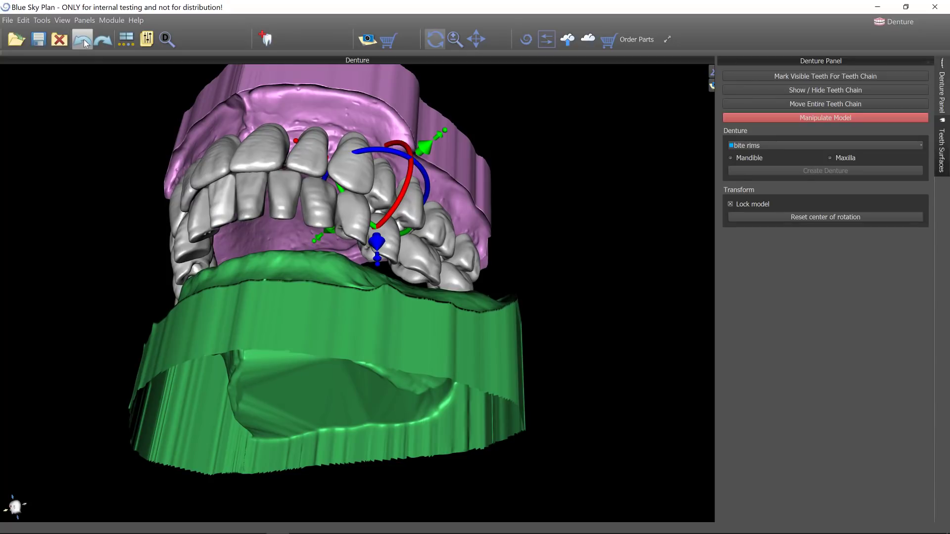
Check the tooth arrangement from the front, end model manipulation, and activate Show / Hide Teeth Chain in side view.
left_click_drag(129, 175, 394, 285)
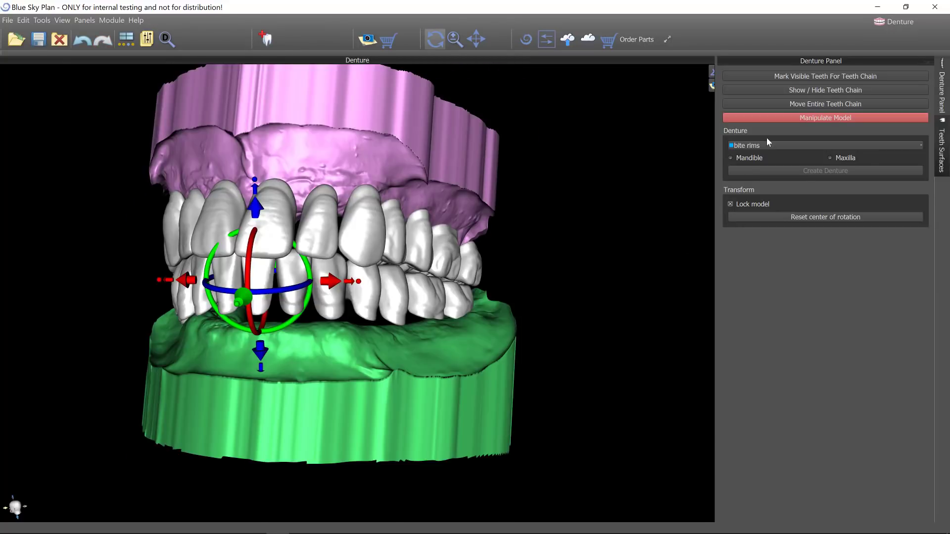
left_click_drag(527, 365, 606, 371)
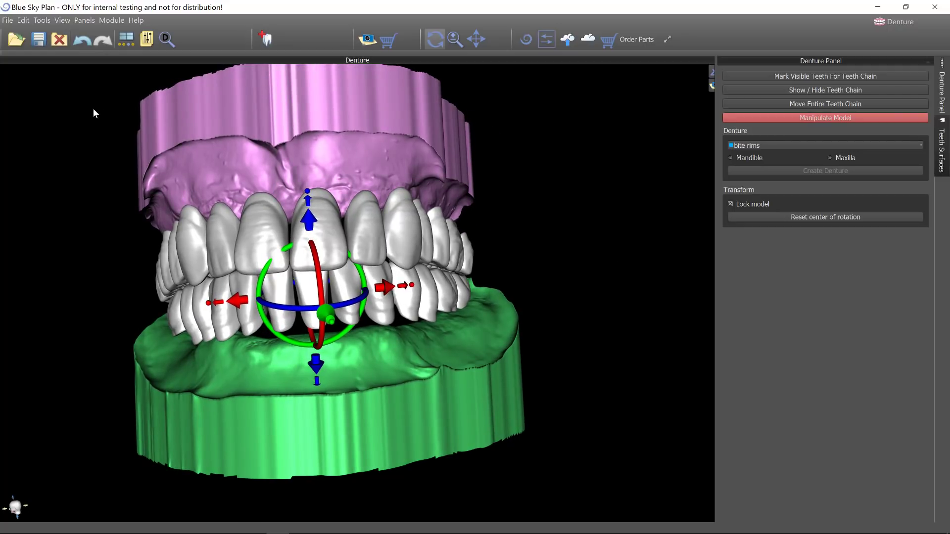
left_click_drag(95, 113, 170, 132)
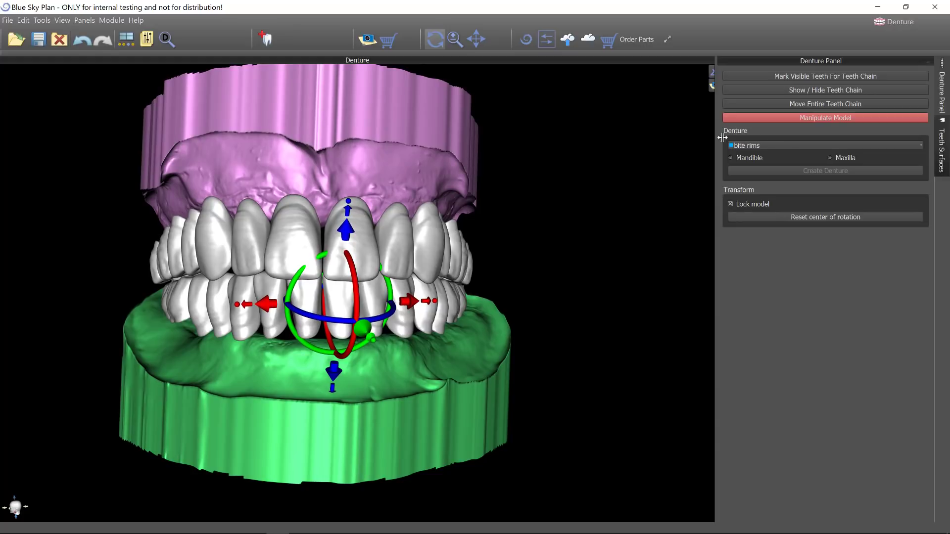
left_click(800, 120)
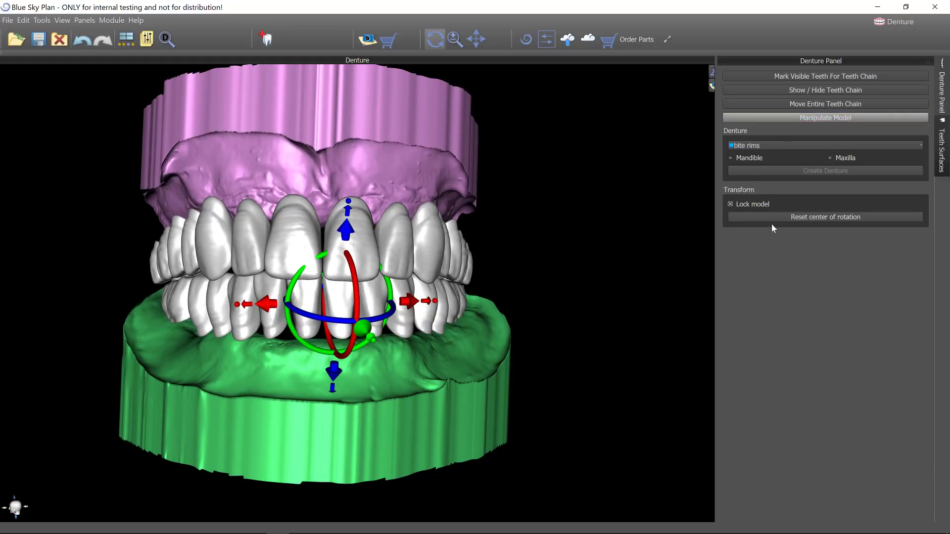
left_click_drag(484, 246, 279, 260)
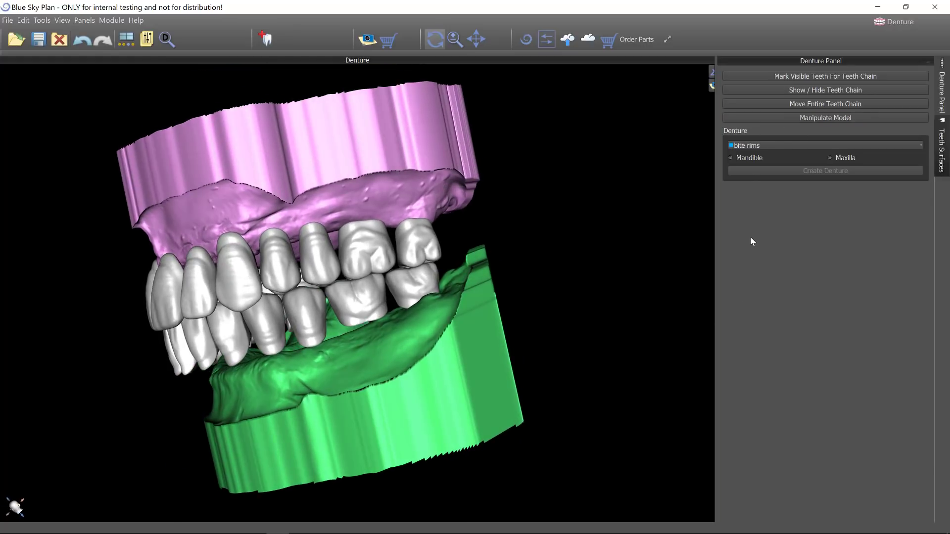
left_click_drag(662, 252, 663, 322)
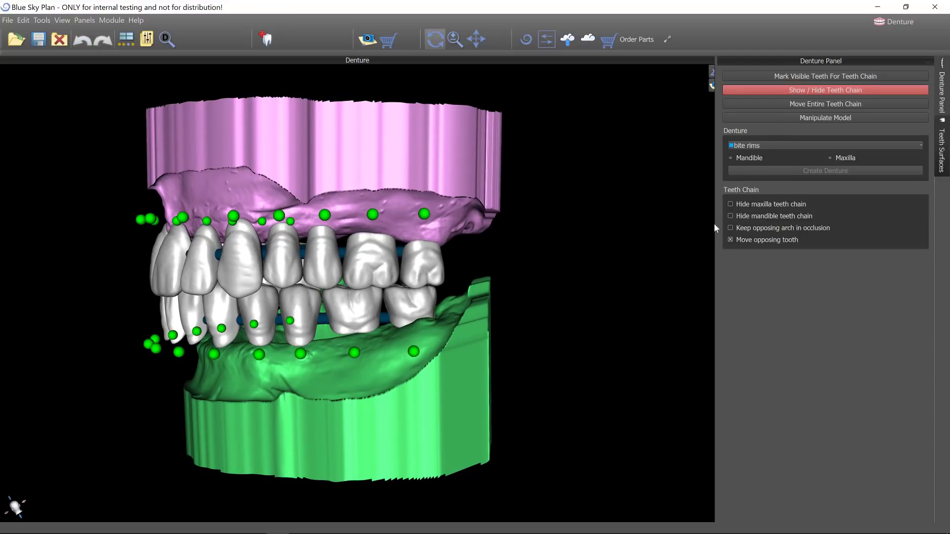
Examine the occlusion and the teeth chain's position on both impressions from the left, right and front, including a close-up of the left molars.
left_click_drag(147, 432, 502, 509)
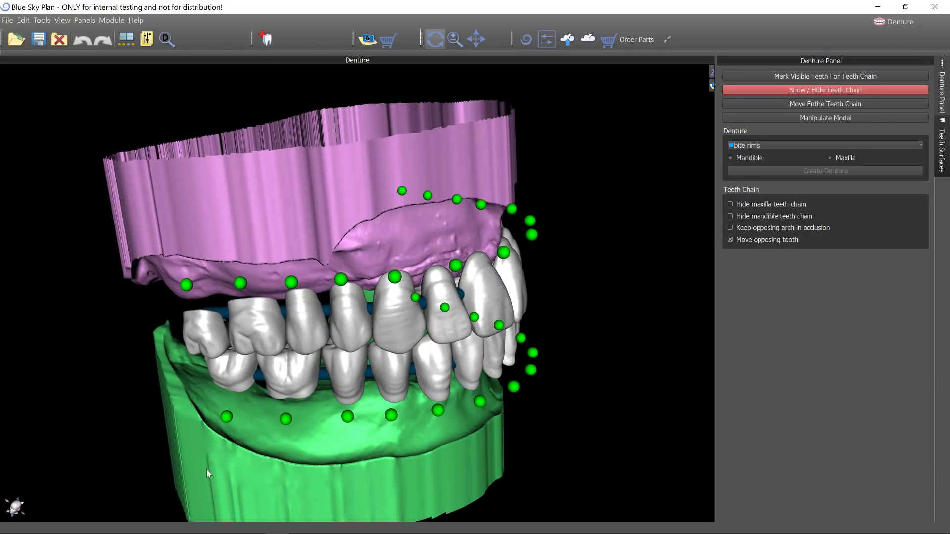
left_click_drag(203, 462, 406, 283)
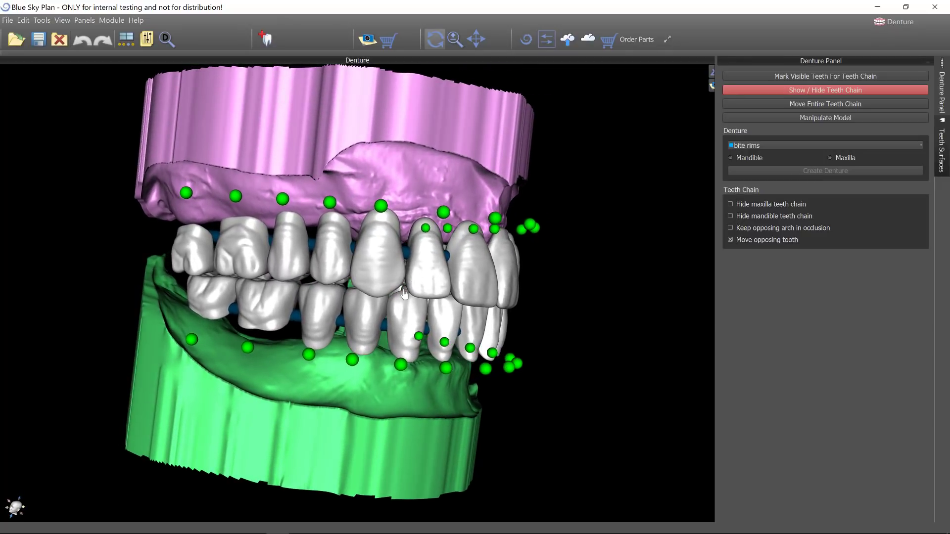
left_click_drag(613, 323, 490, 316)
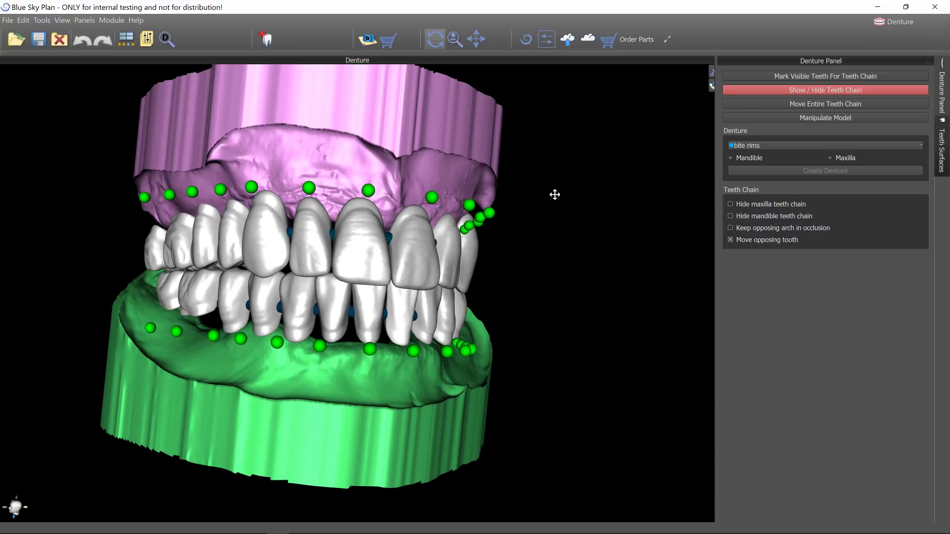
left_click_drag(555, 195, 518, 187)
left_click_drag(486, 224, 586, 256)
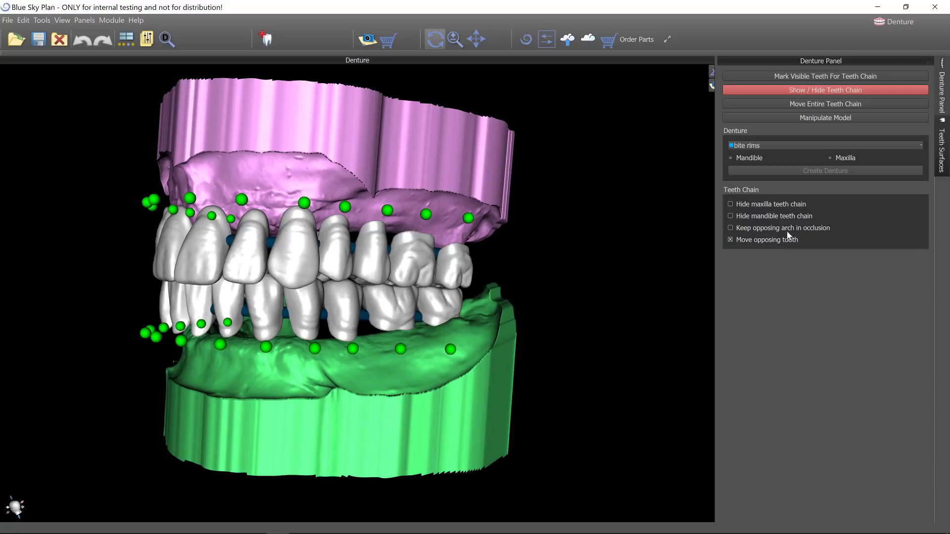
left_click(764, 216)
scroll(601, 250, "up", 5)
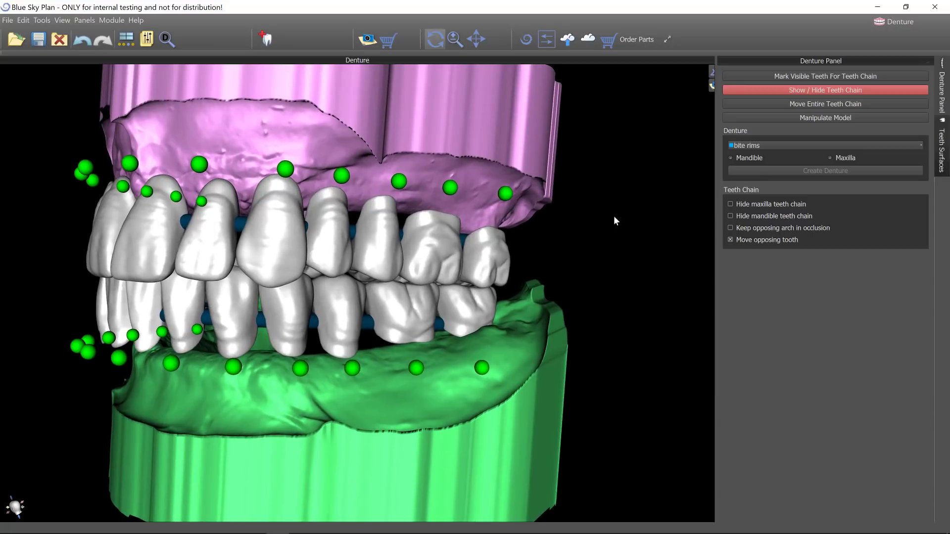
left_click_drag(631, 257, 542, 269)
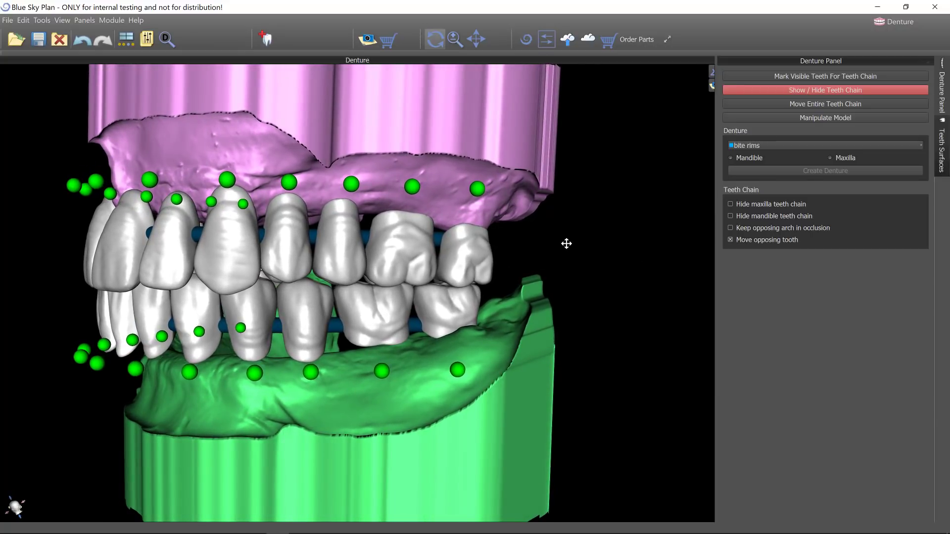
middle_click_drag(566, 242, 573, 166)
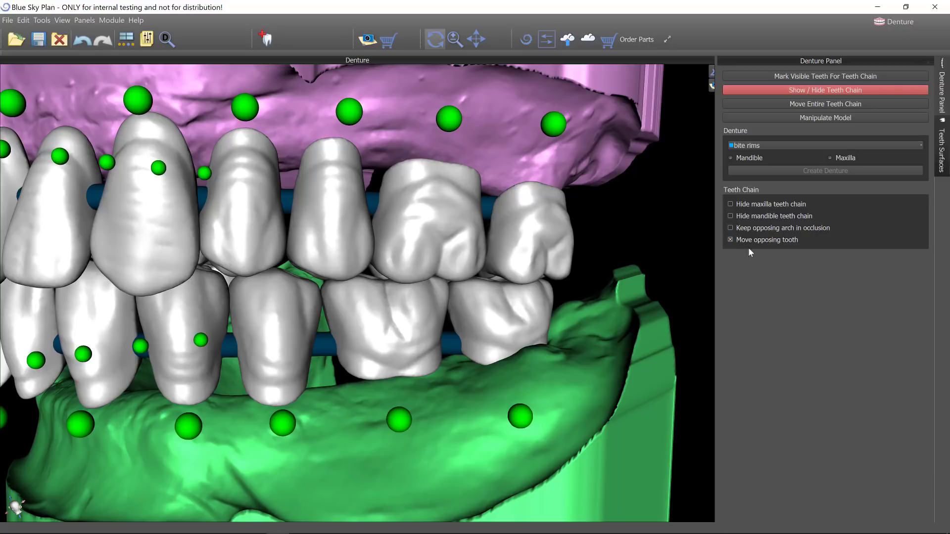
scroll(658, 220, "down", 5)
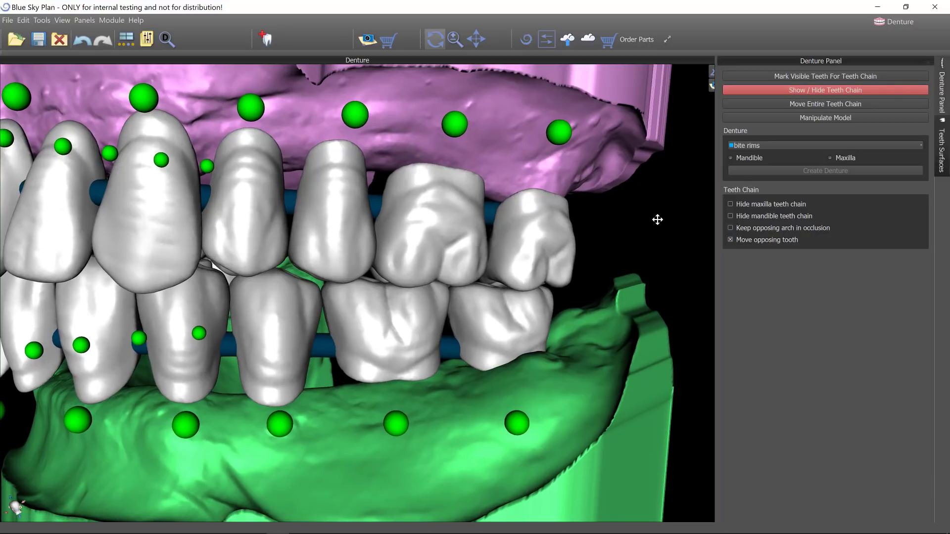
scroll(570, 238, "down", 1)
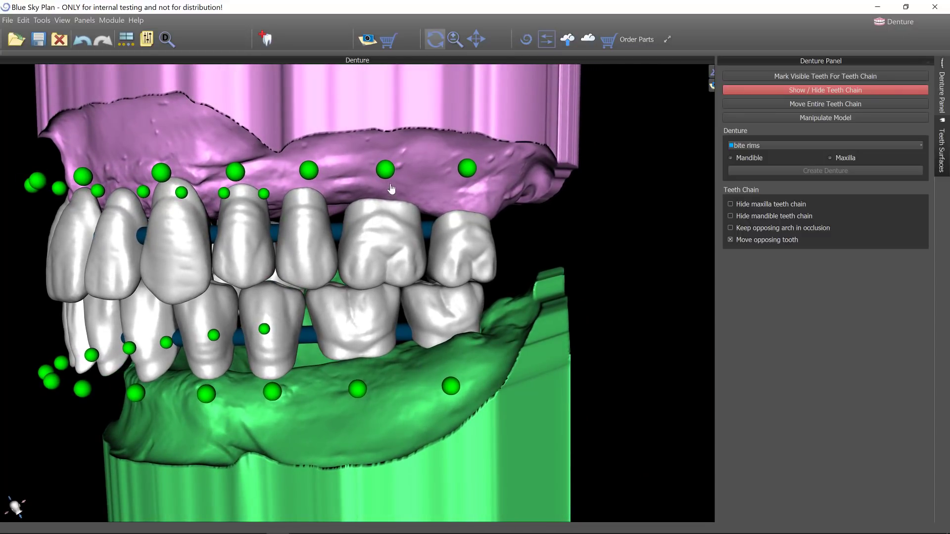
Try moving the left maxillary second molar with the first molar's chain point locked, and undo the move.
left_click(386, 171)
left_click_drag(477, 243, 474, 261)
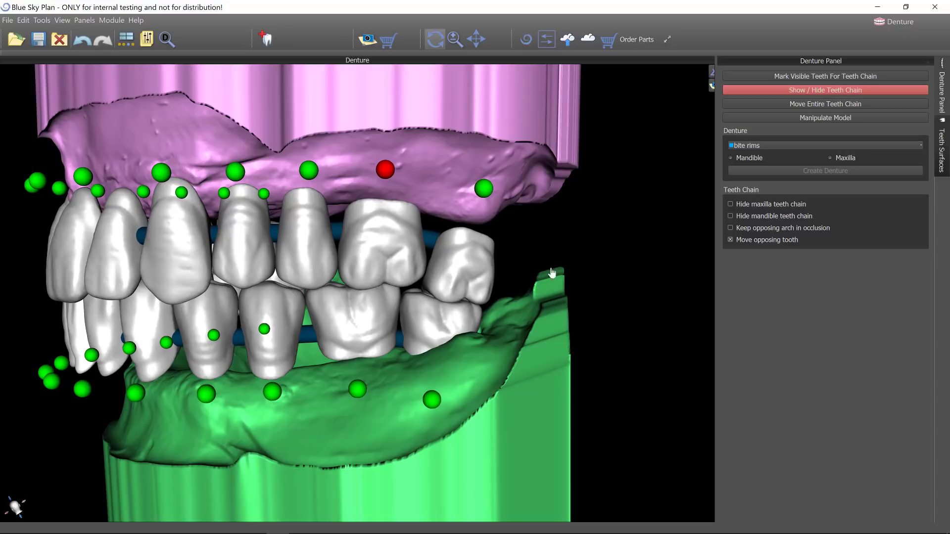
left_click(80, 43)
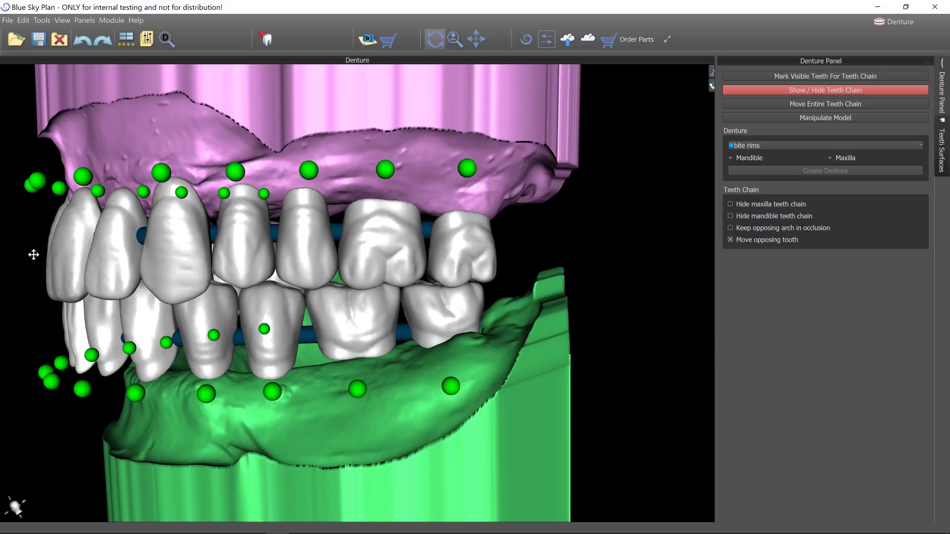
Lock the teeth chain at the left maxillary canine and the left mandibular canine.
left_click_drag(31, 265, 596, 281)
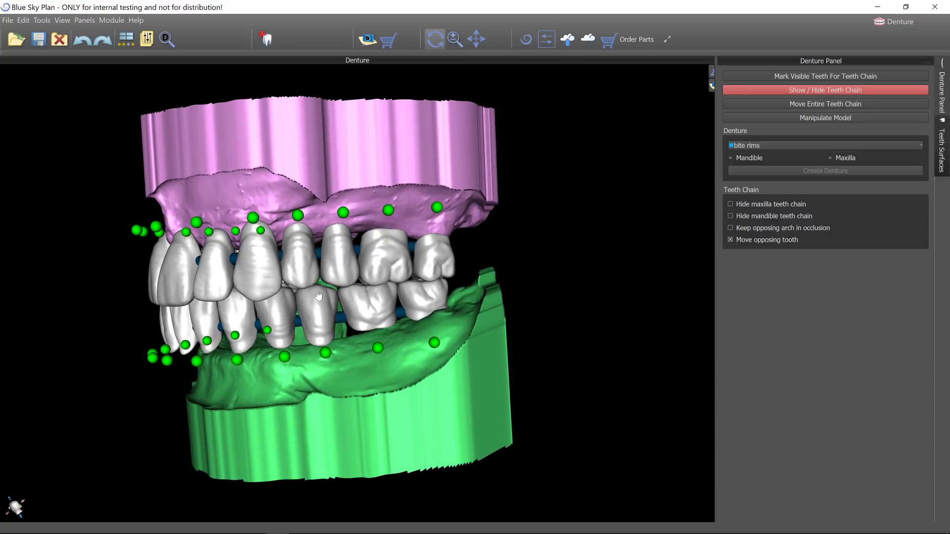
left_click(253, 218)
left_click_drag(601, 373, 480, 367)
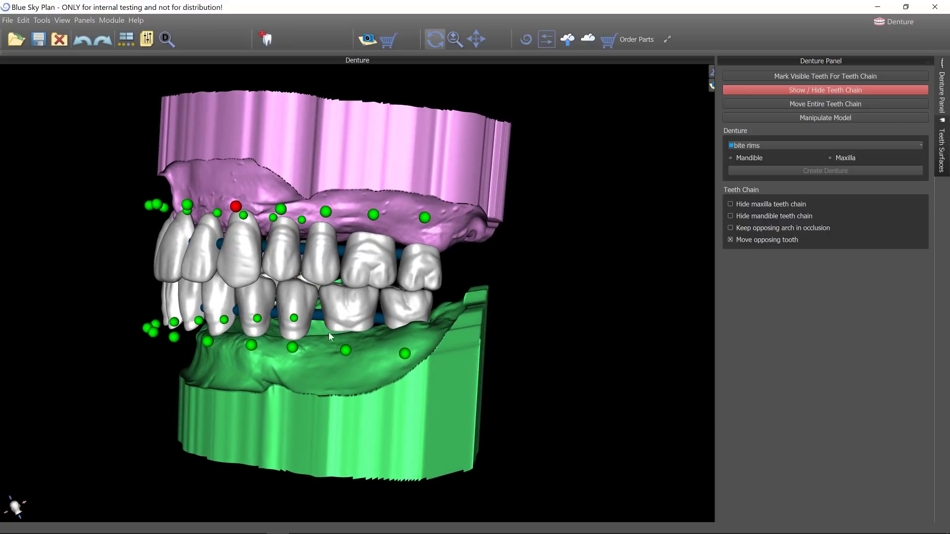
left_click(210, 345)
Nudge the left posterior teeth slightly upward behind the locked canines, discarding the first oversized shift.
left_click_drag(422, 319, 440, 297)
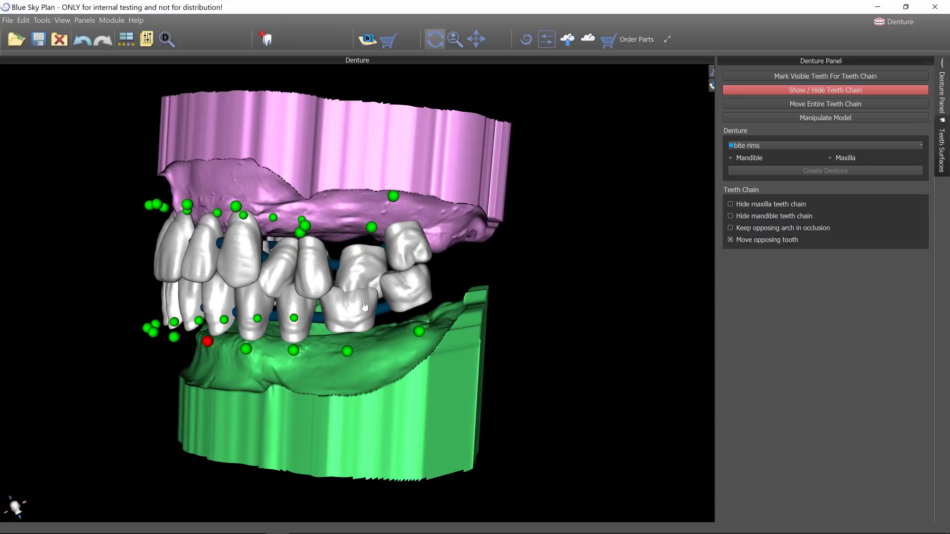
left_click(79, 46)
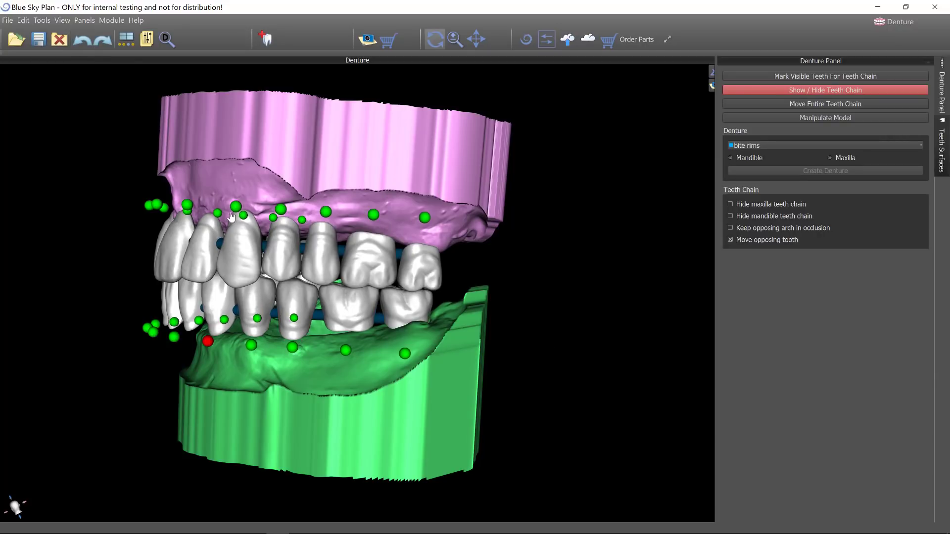
left_click_drag(283, 262, 285, 261)
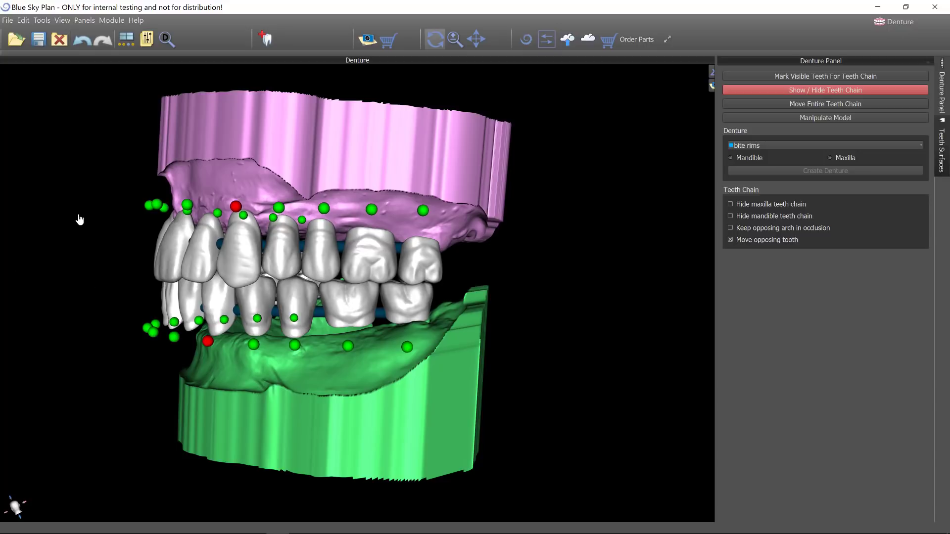
Lock the teeth chain at the right maxillary canine and raise the right posterior teeth slightly.
scroll(59, 261, "up", 2)
middle_click_drag(61, 256, 151, 247)
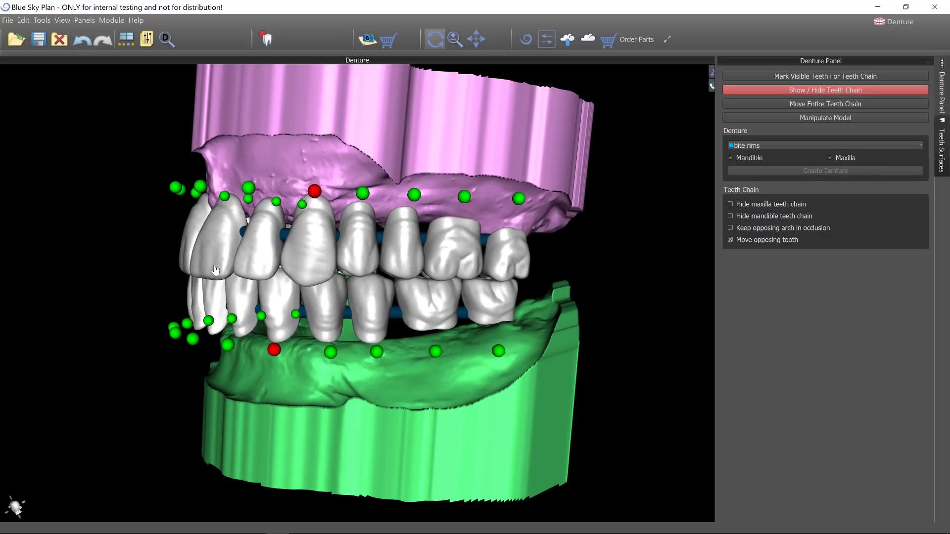
left_click_drag(183, 262, 5, 266)
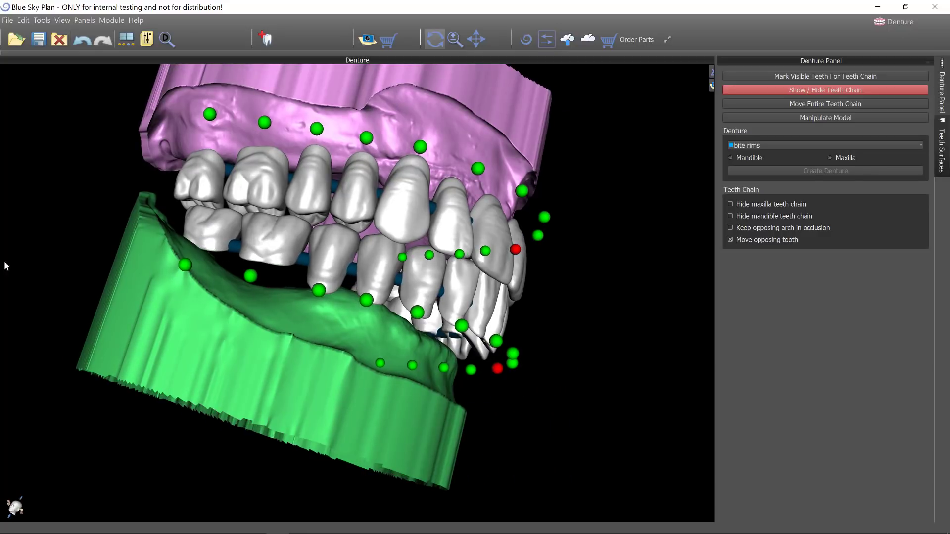
left_click_drag(126, 247, 441, 151)
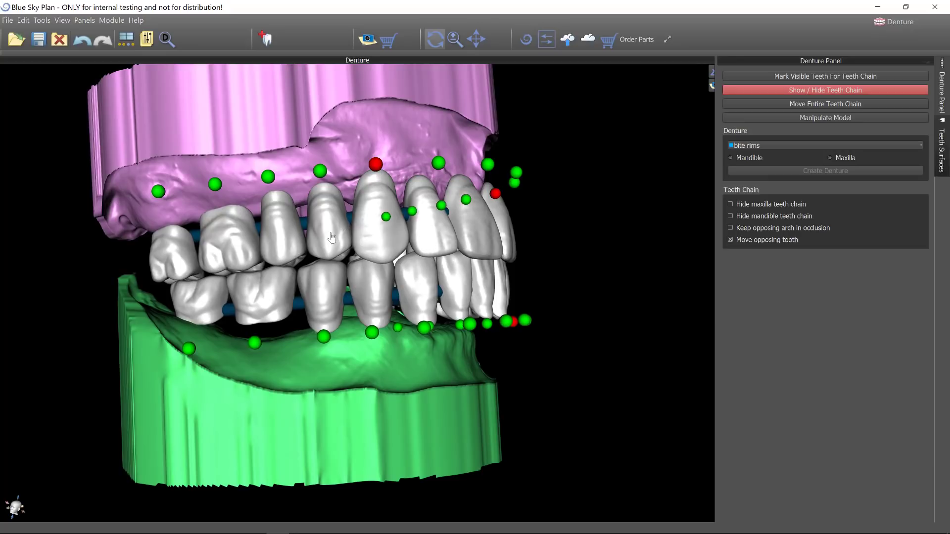
left_click_drag(331, 238, 333, 234)
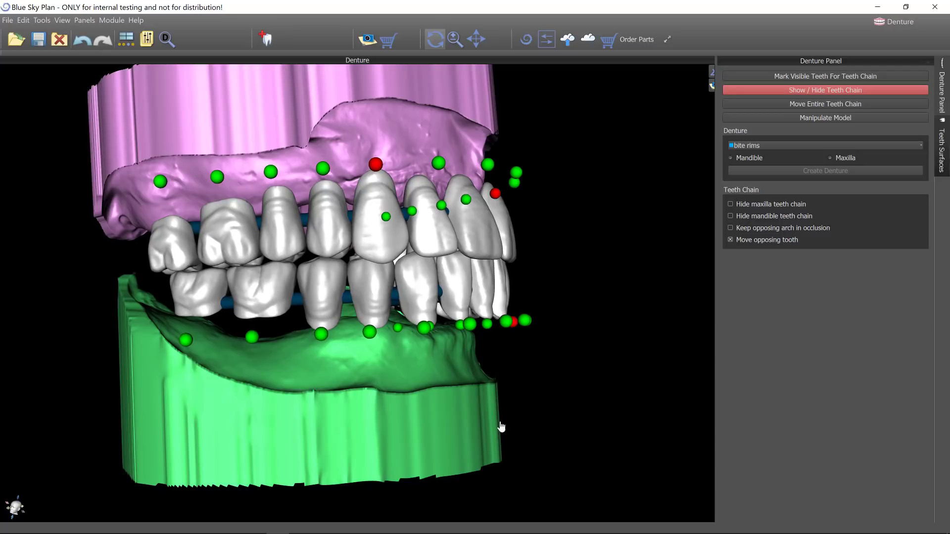
Hide the upper final impression and, in occlusal view, shift the right posterior teeth inward and slightly adjust the left posterior teeth.
left_click_drag(287, 457, 545, 324)
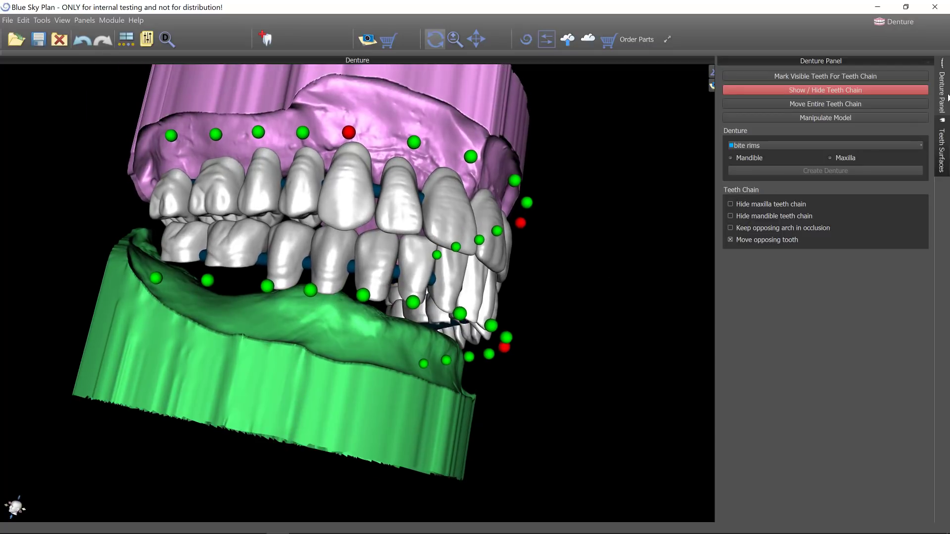
left_click(943, 146)
scroll(874, 124, "up", 3)
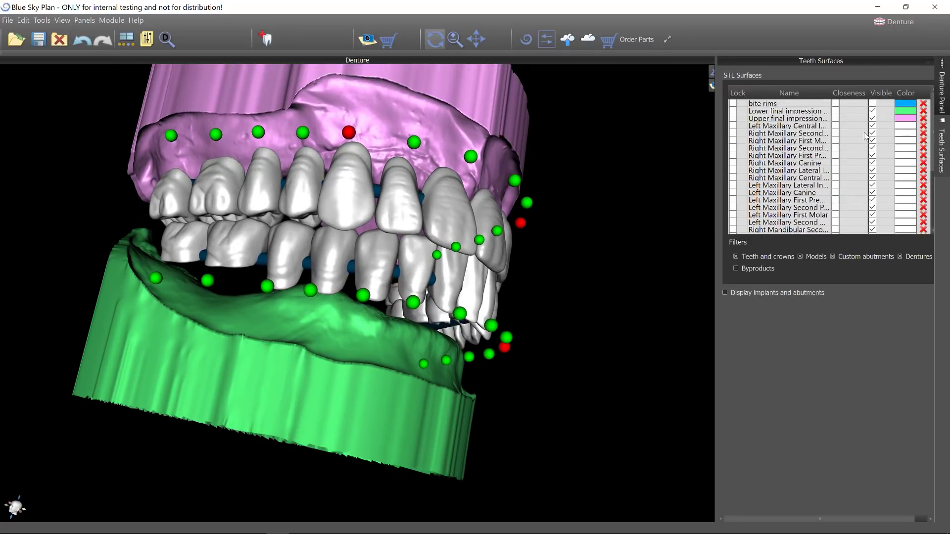
left_click(872, 118)
left_click_drag(496, 175, 328, 425)
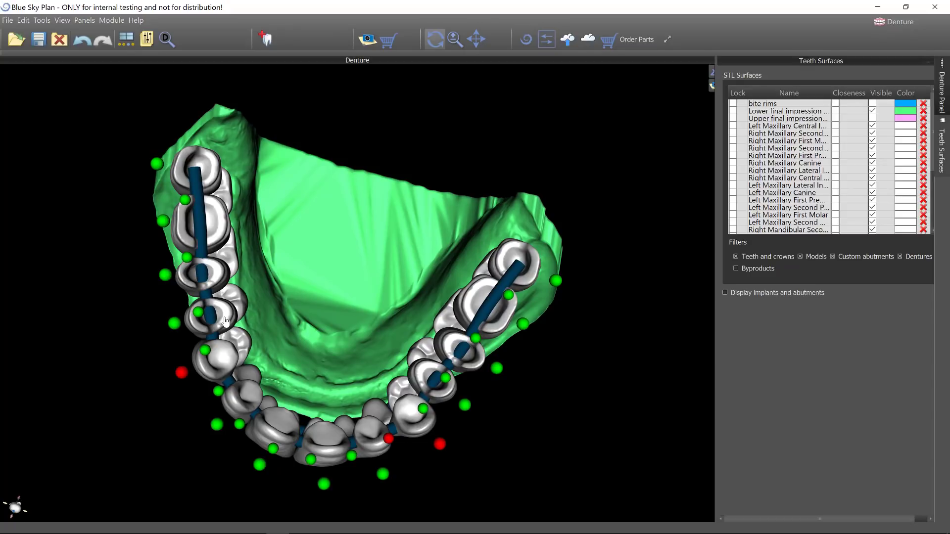
left_click_drag(225, 318, 227, 321)
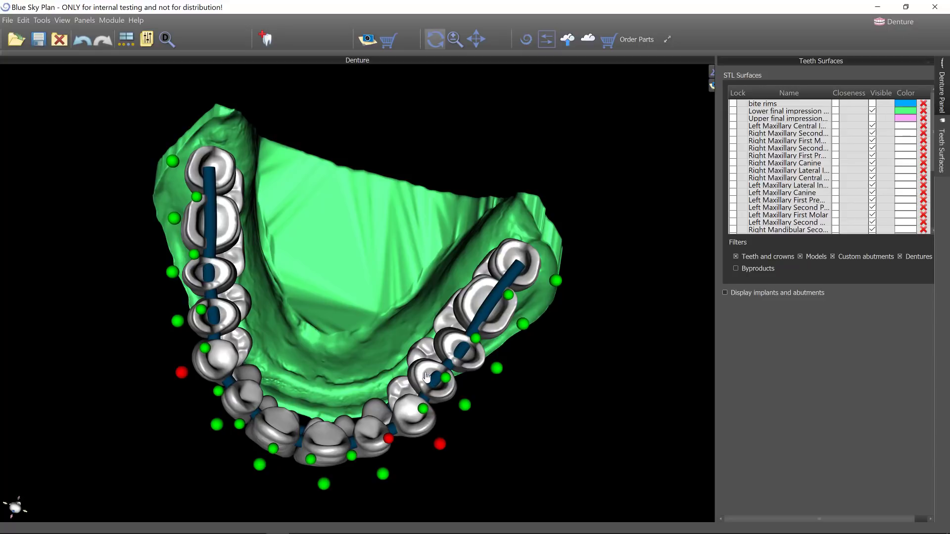
left_click_drag(425, 377, 428, 376)
scroll(427, 376, "down", 4)
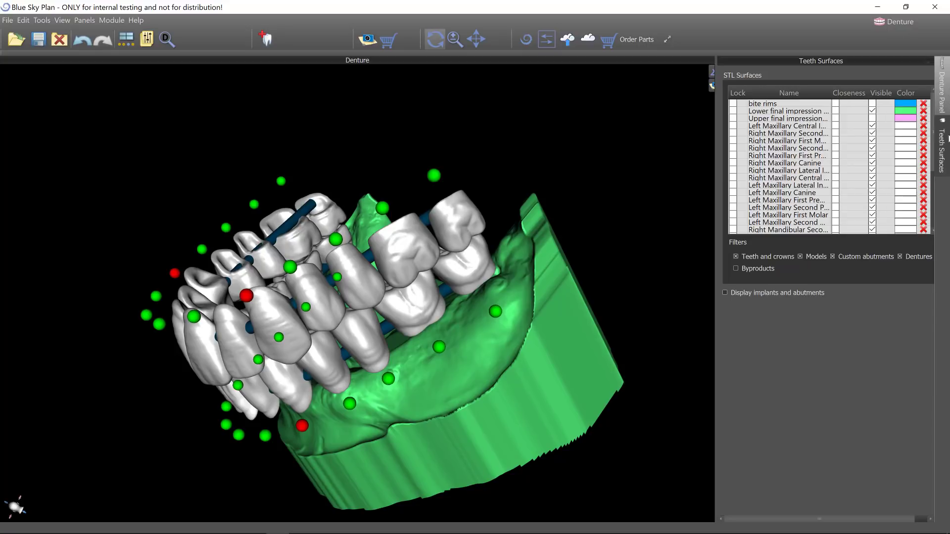
Make the upper final impression visible and hide the lower final impression and the bite rims.
left_click(942, 91)
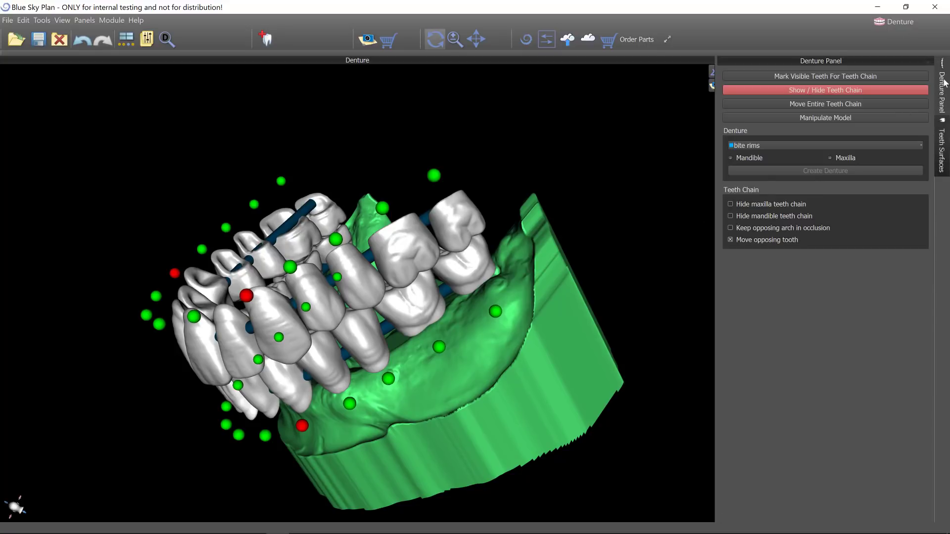
left_click(747, 146)
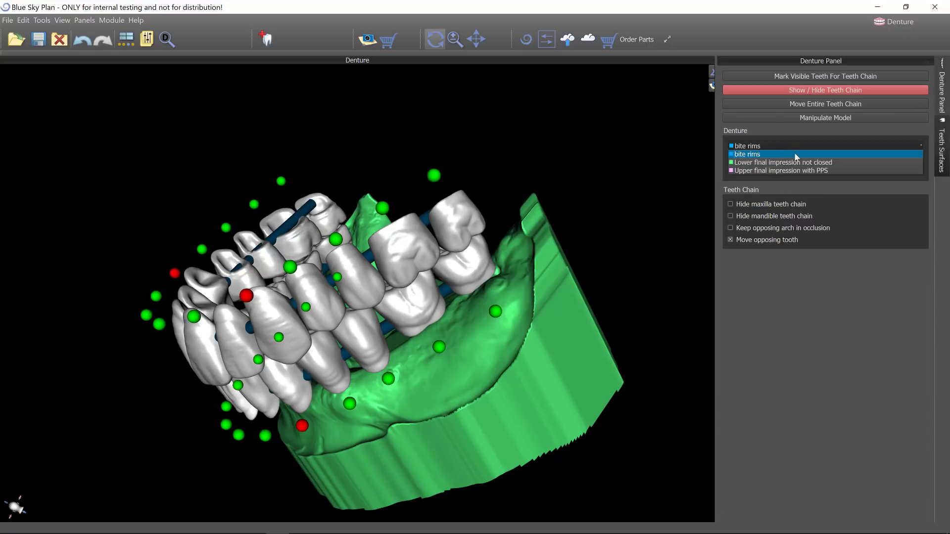
left_click(943, 144)
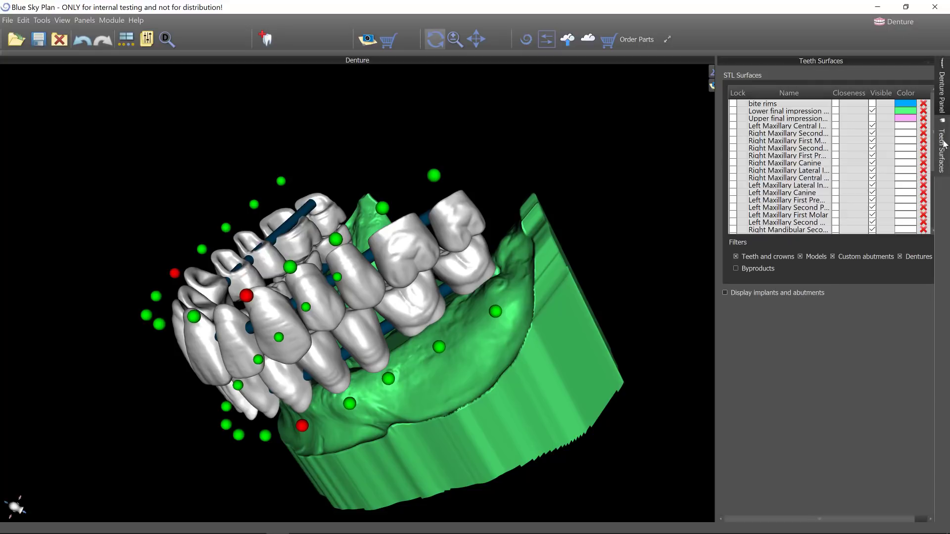
left_click(873, 105)
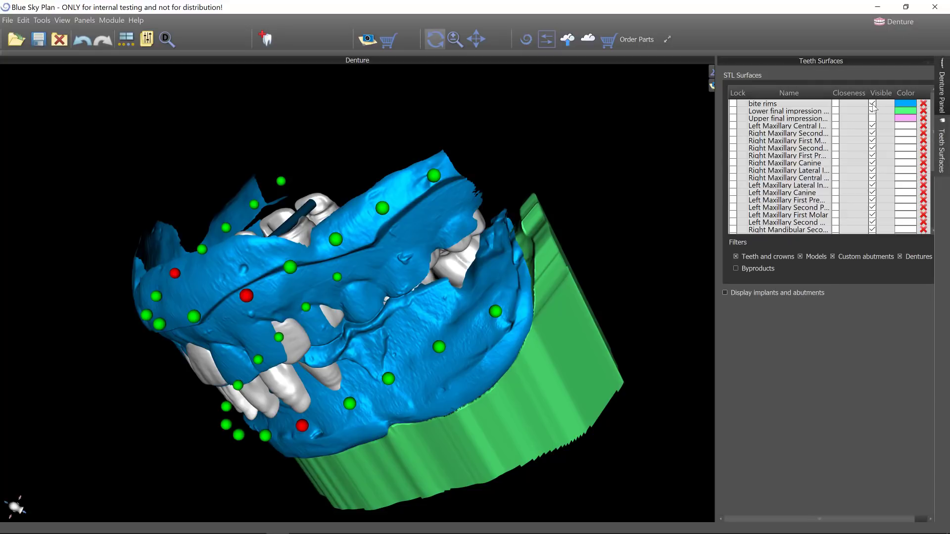
left_click(873, 103)
left_click(872, 119)
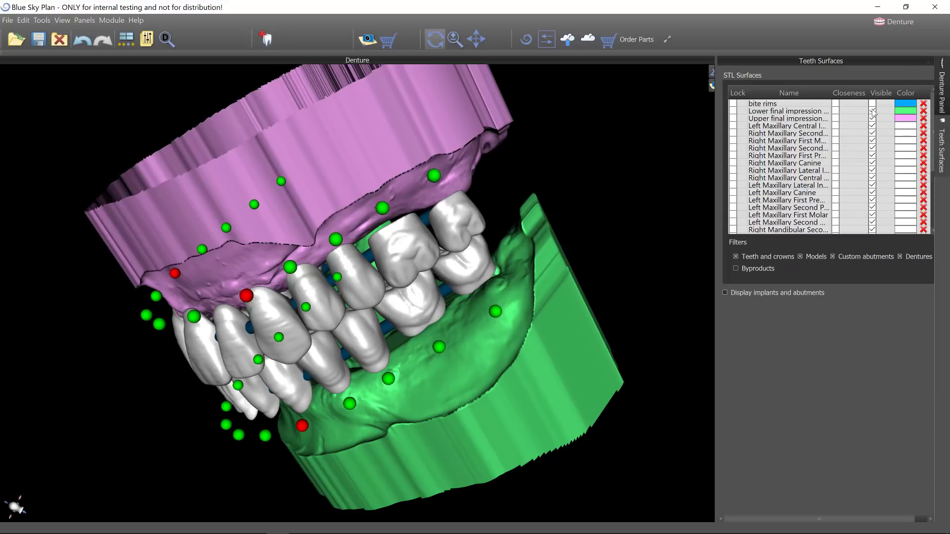
left_click(873, 111)
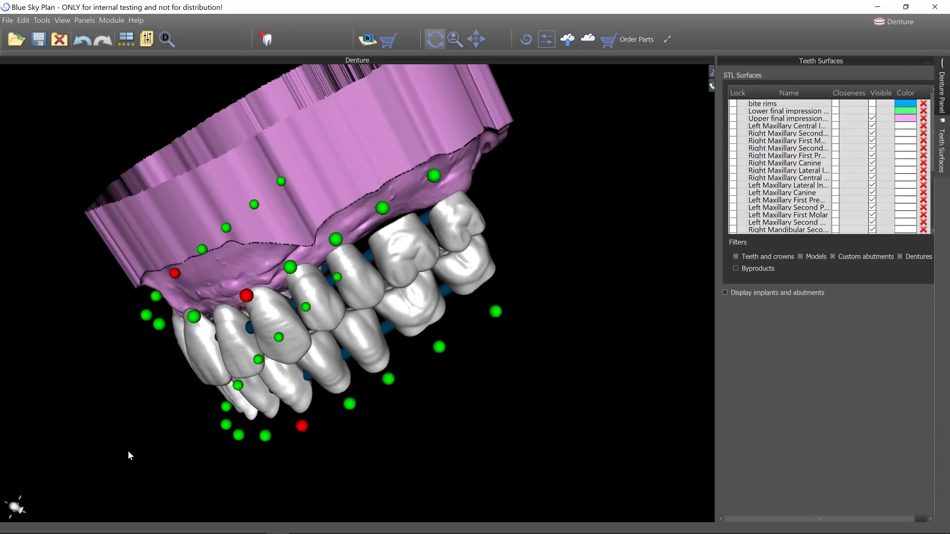
left_click_drag(147, 425, 267, 386)
Start creating a maxillary denture on Upper final impression with PPS, restarting the case already planned.
left_click(942, 93)
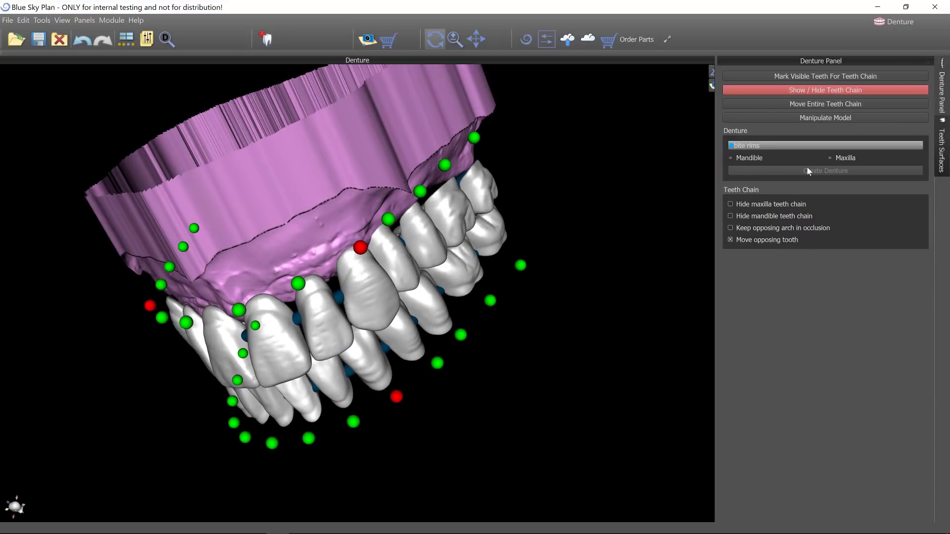
left_click(751, 146)
left_click(747, 164)
left_click(846, 158)
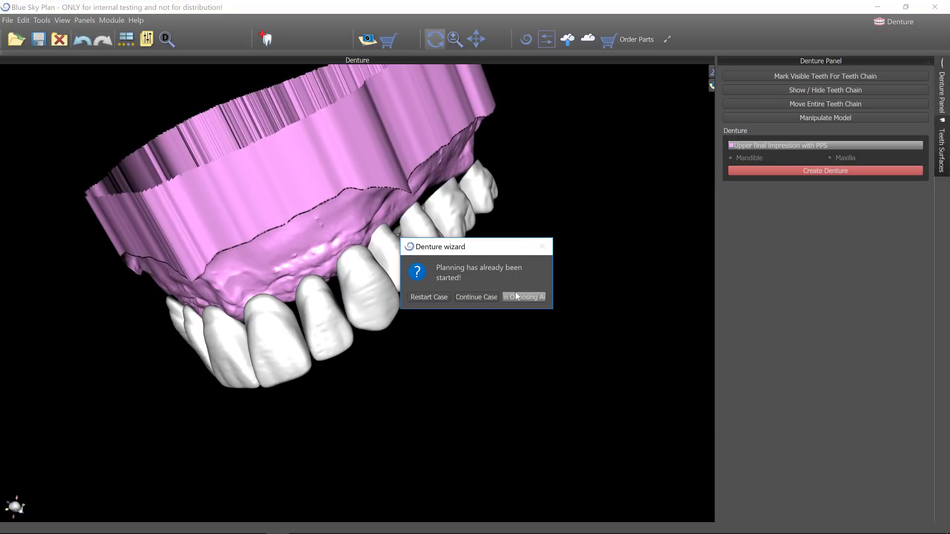
left_click(428, 299)
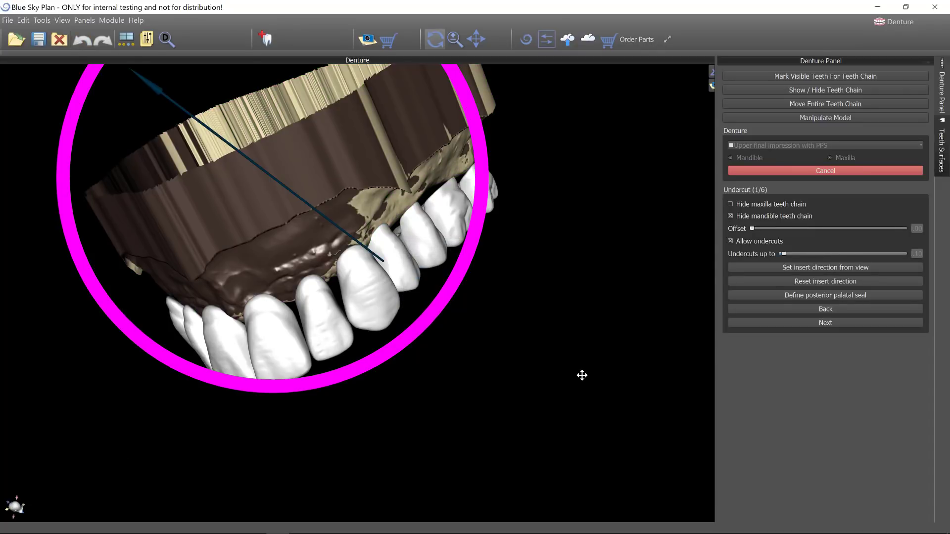
Tilt the maxillary denture's insertion direction from anterior toward posterior to reduce the labial undercuts, and raise the allowed undercuts to the maximum.
left_click_drag(582, 376, 587, 362)
right_click_drag(587, 363, 565, 422)
left_click_drag(148, 343, 219, 277)
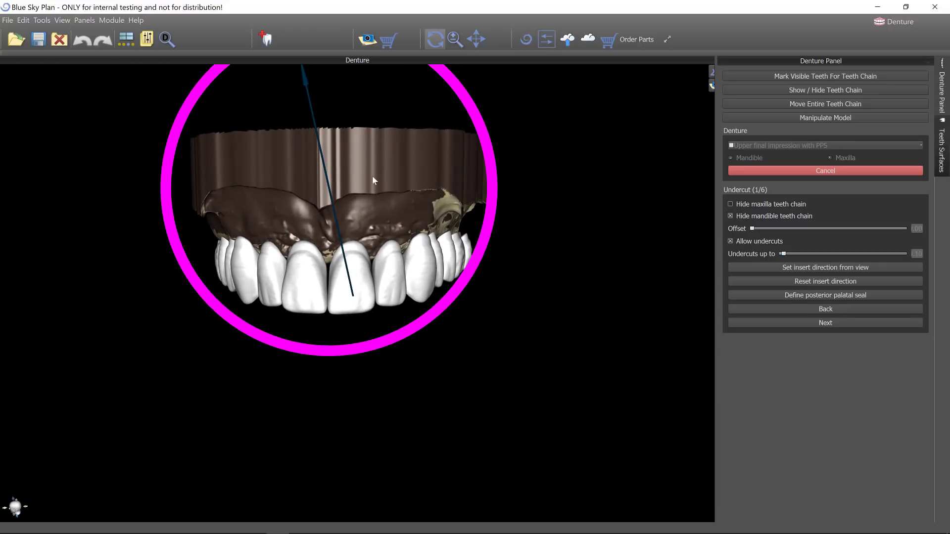
left_click_drag(638, 285, 288, 322)
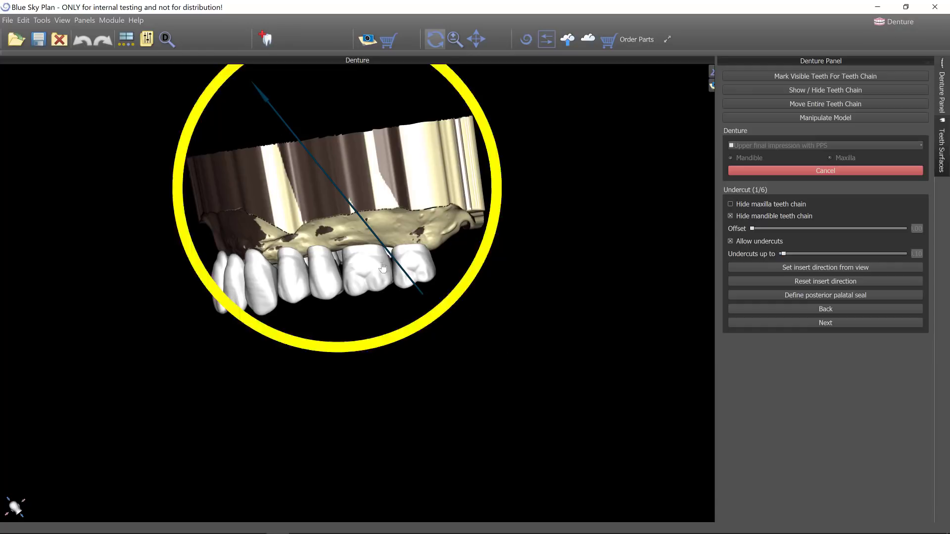
left_click_drag(490, 130, 452, 257)
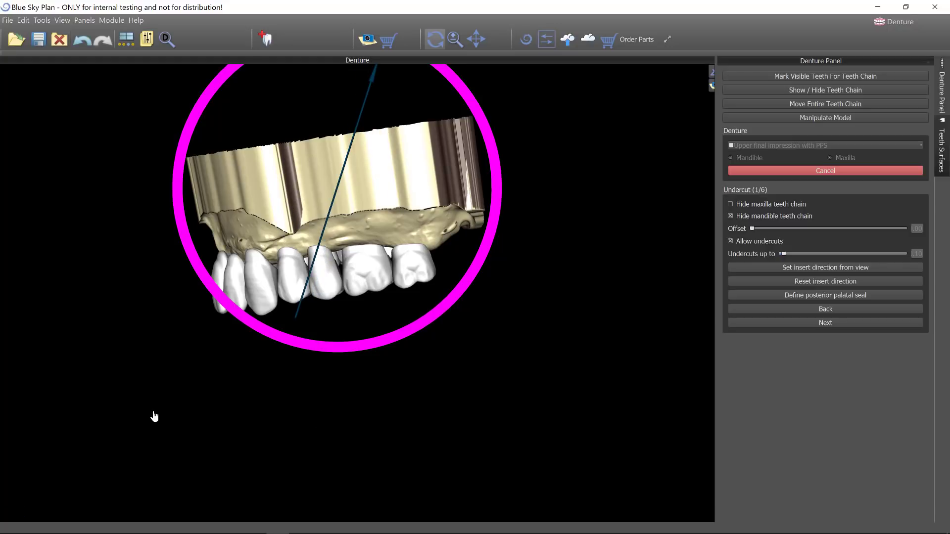
left_click_drag(131, 301, 492, 422)
left_click_drag(292, 333, 396, 340)
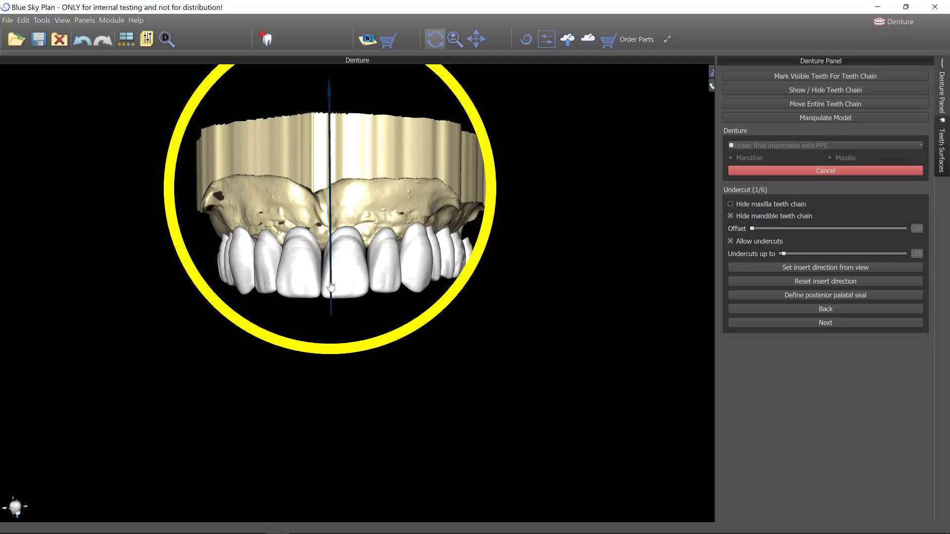
left_click_drag(331, 286, 344, 407)
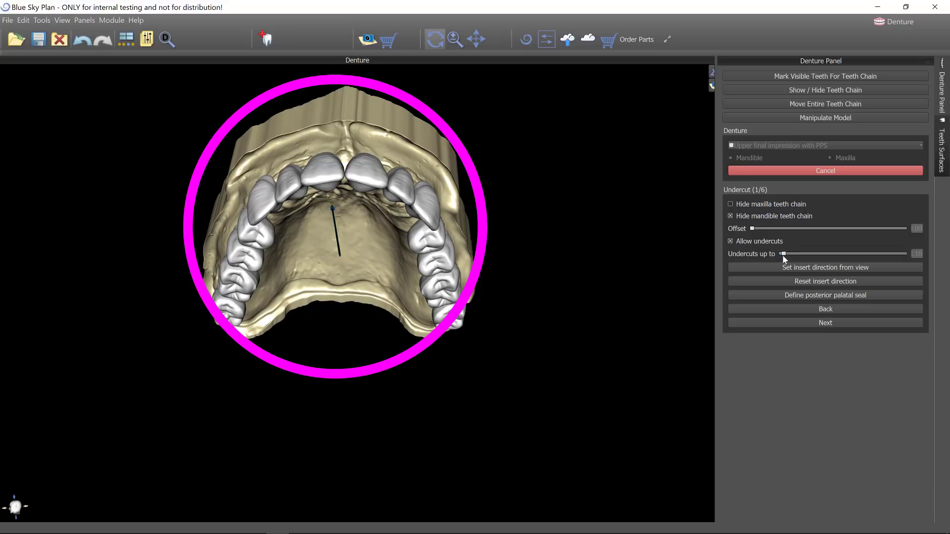
left_click_drag(783, 255, 906, 255)
Examine the undercuts and the insertion direction on the maxillary model from occlusal, frontal and side views.
left_click_drag(366, 490, 365, 335)
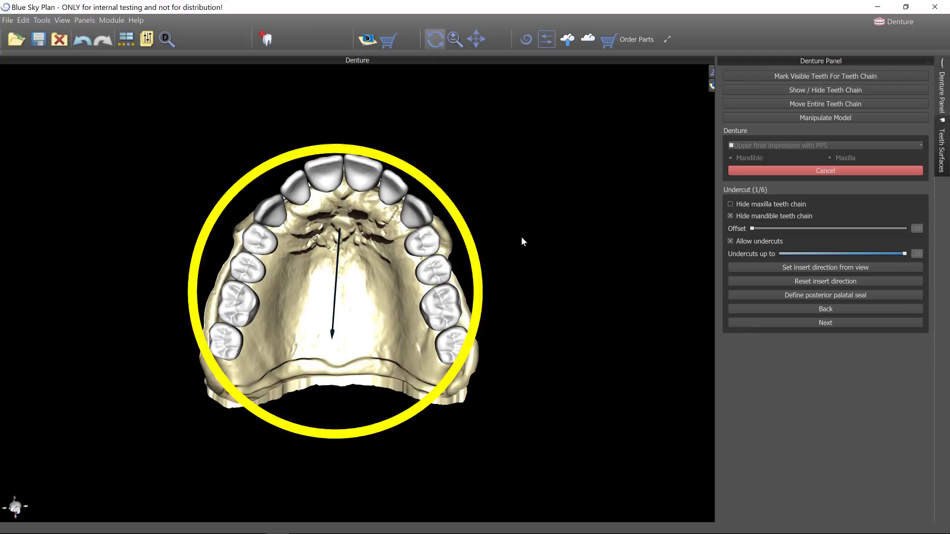
left_click_drag(390, 141, 425, 389)
left_click_drag(446, 139, 381, 447)
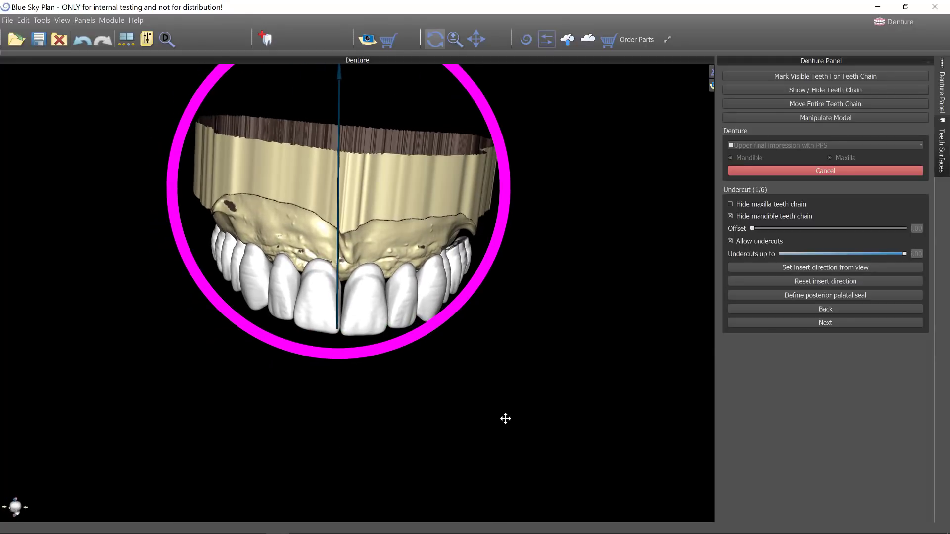
left_click_drag(506, 419, 503, 412)
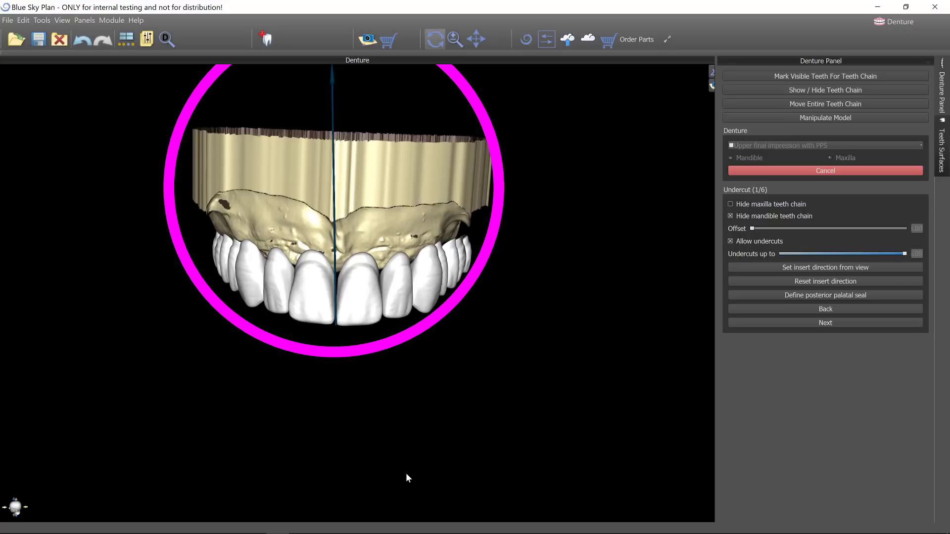
left_click_drag(345, 501, 505, 315)
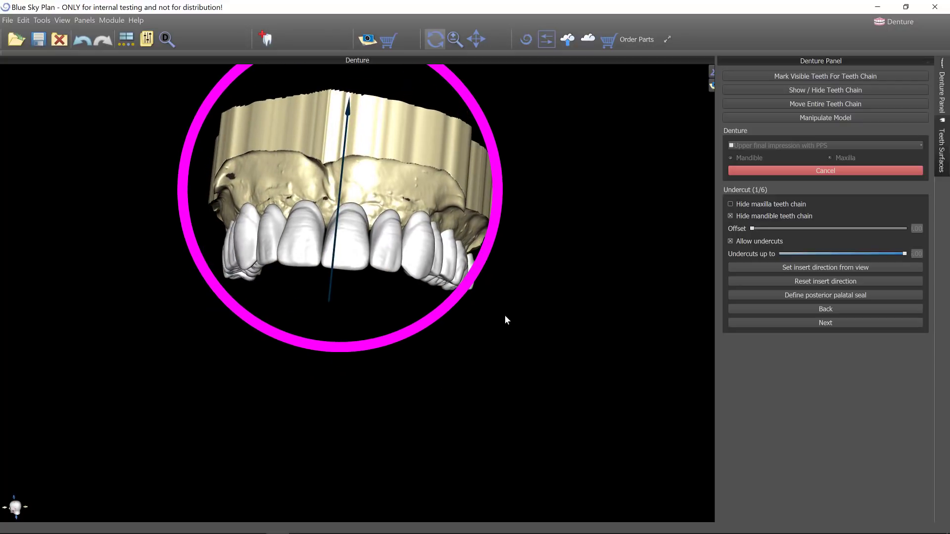
left_click_drag(303, 392, 332, 441)
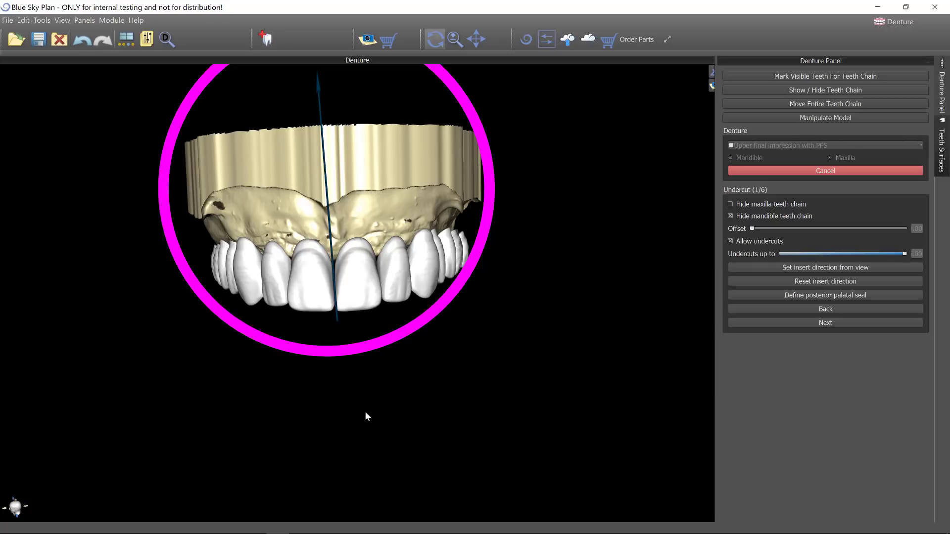
left_click_drag(313, 440, 354, 349)
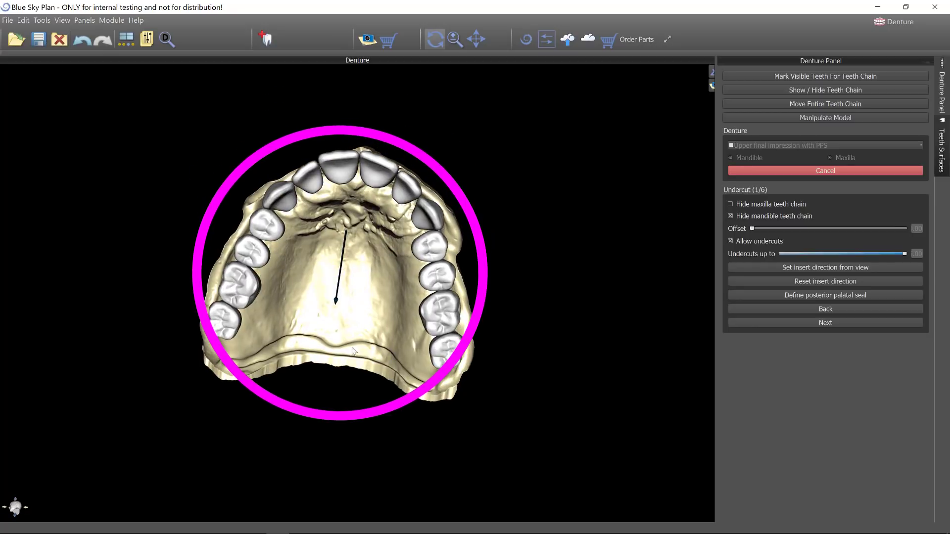
left_click_drag(365, 454, 474, 391)
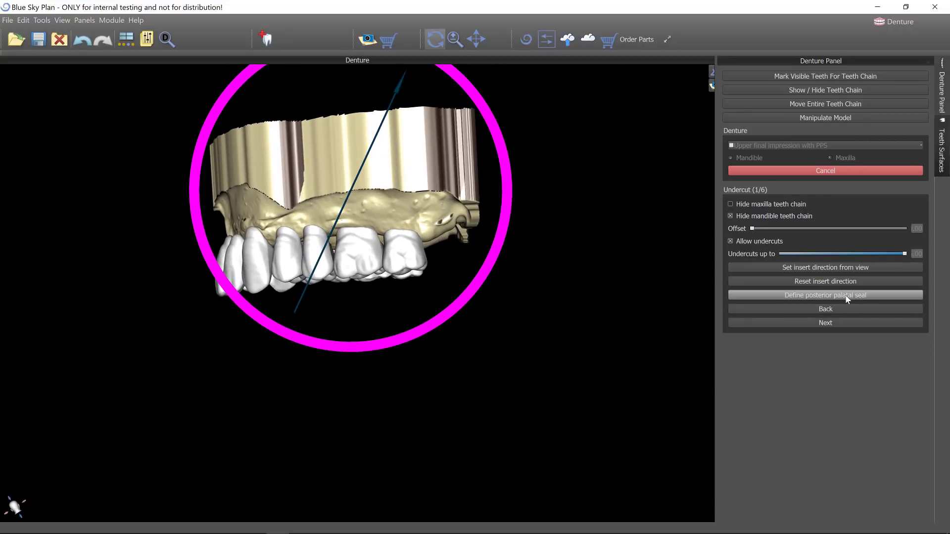
Define a posterior palatal seal with end points behind the last molars on both sides of the palate.
left_click(787, 296)
left_click_drag(95, 320, 317, 481)
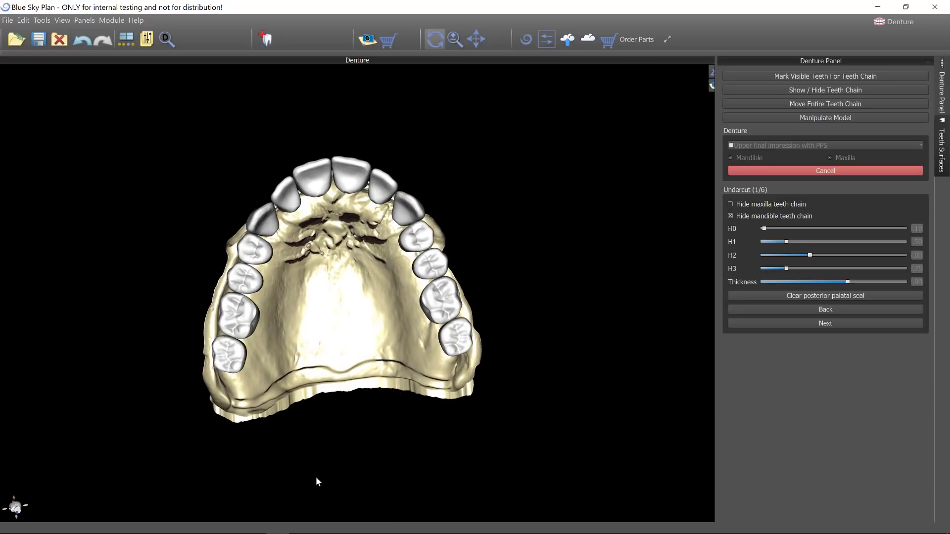
scroll(278, 441, "up", 5)
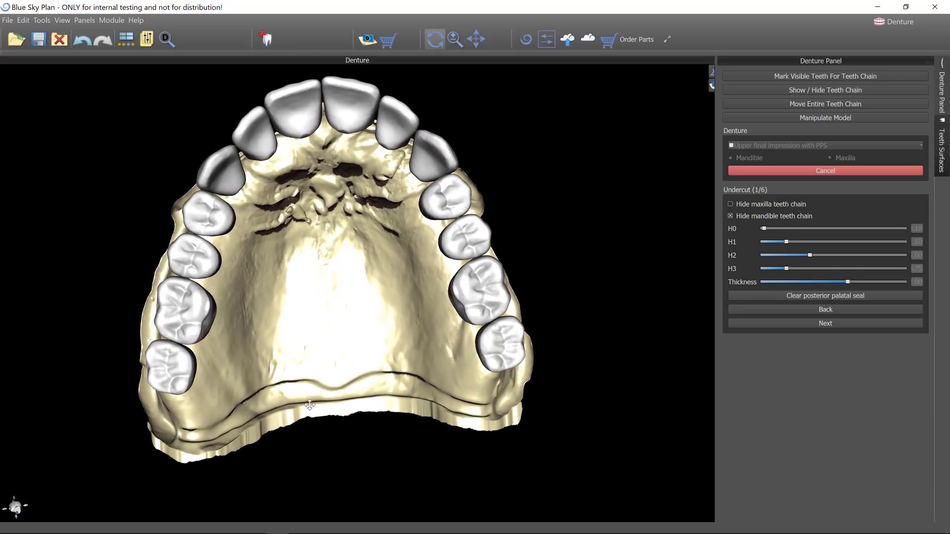
middle_click_drag(309, 405, 312, 341)
left_click_drag(581, 456, 517, 476)
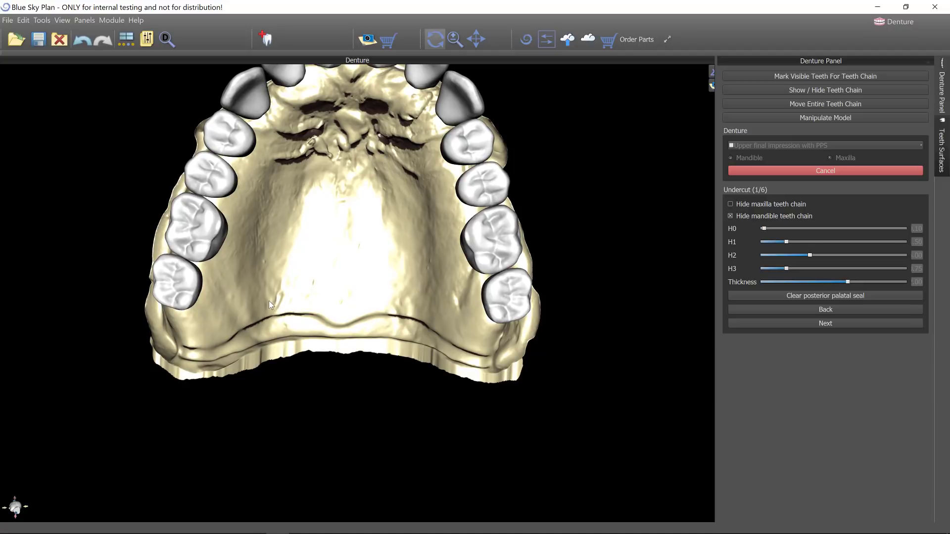
left_click(185, 341)
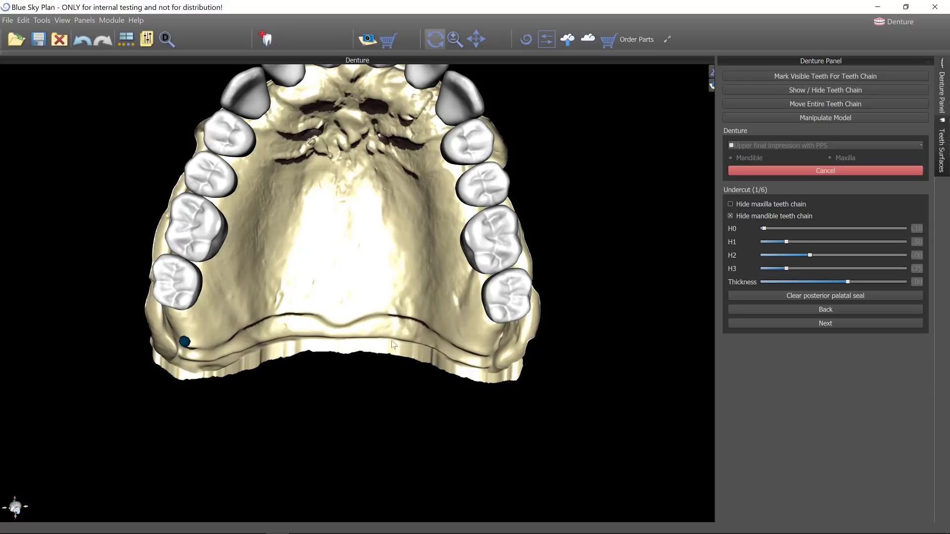
left_click(491, 348)
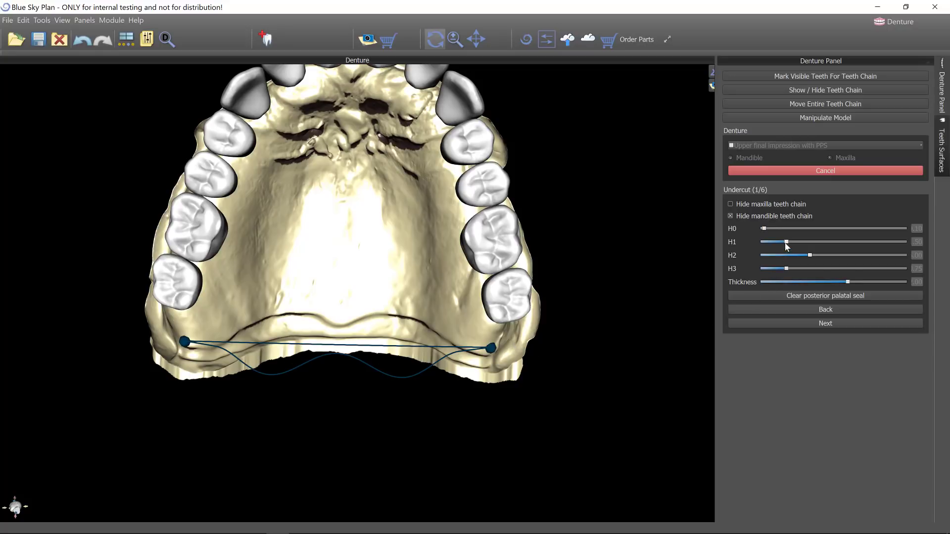
Lower the palatal seal's H1, H2 and thickness, raise its H3, and clear the seal curve from the model.
left_click_drag(787, 247, 841, 283)
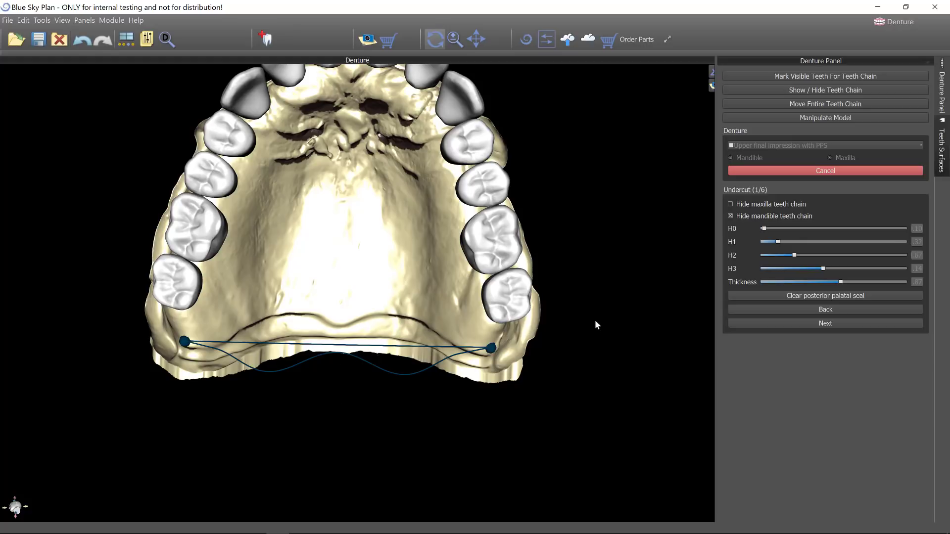
left_click_drag(327, 410, 330, 431)
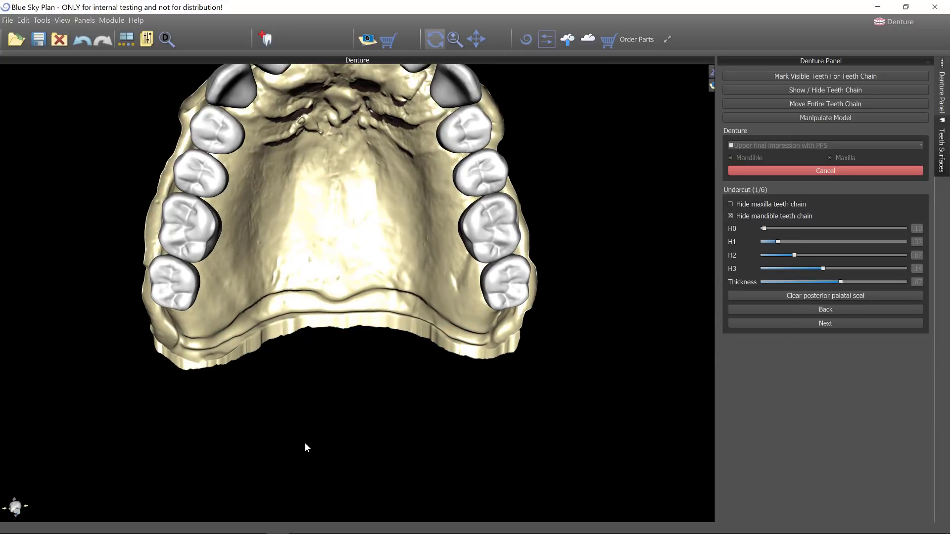
left_click_drag(305, 444, 391, 376)
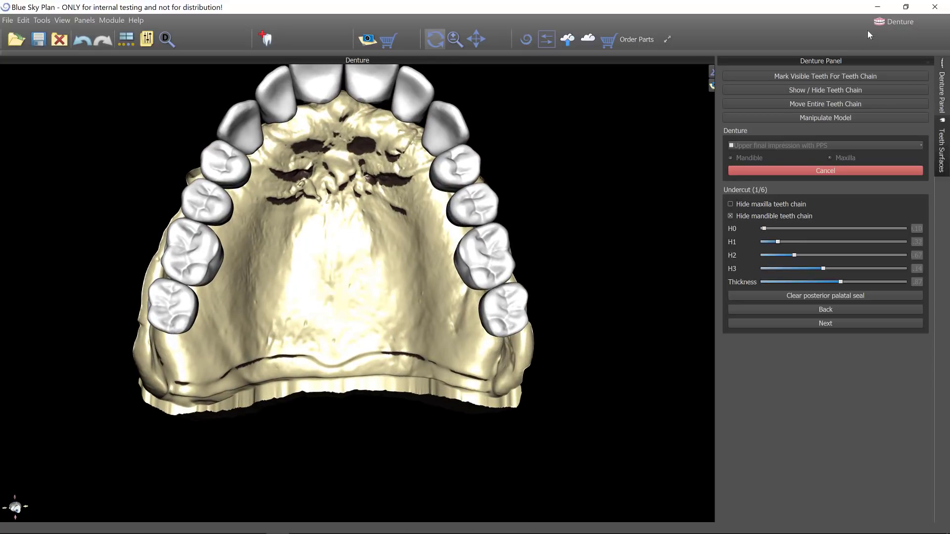
Switch to Autodesk Meshmixer and select a two-lobed band along the posterior palate of the upper impression with a size 32 Unwrap Brush.
mouse_move(452, 526)
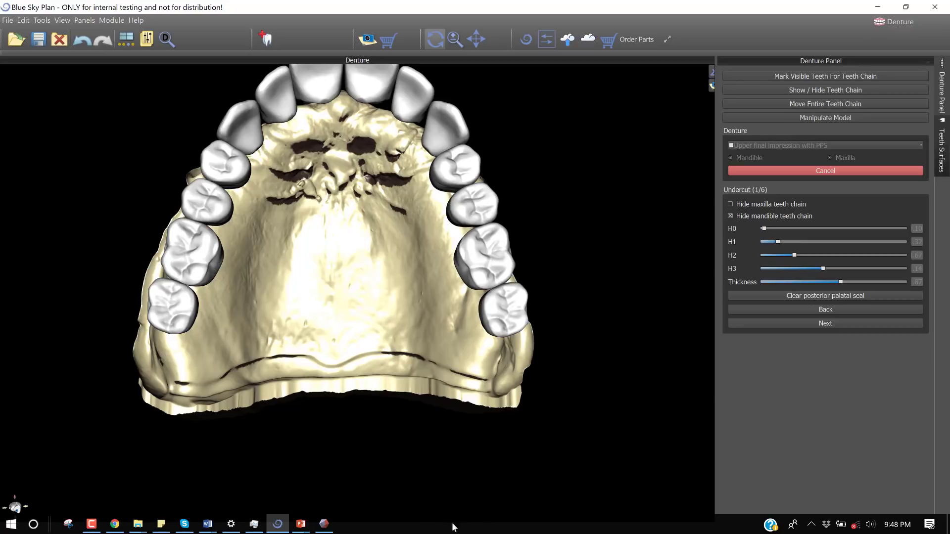
left_click(324, 525)
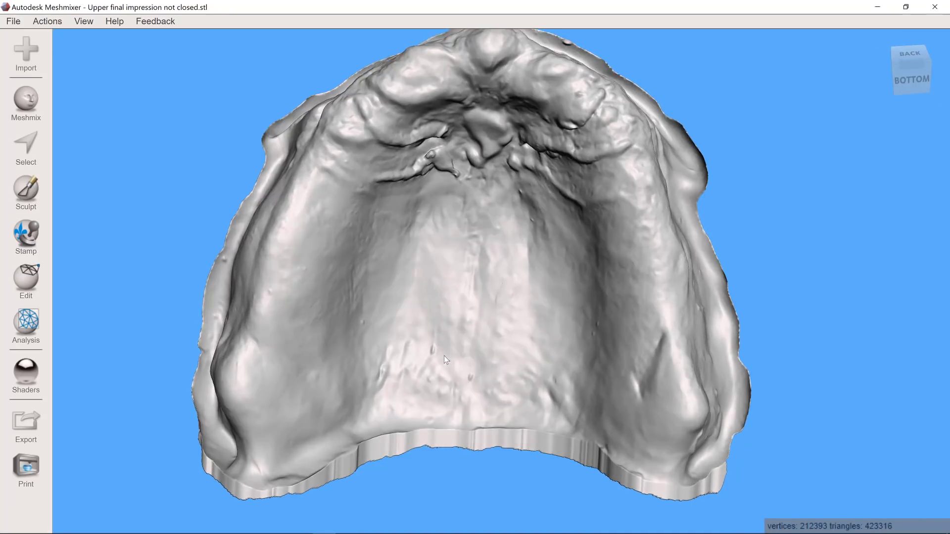
right_click_drag(444, 355, 444, 359)
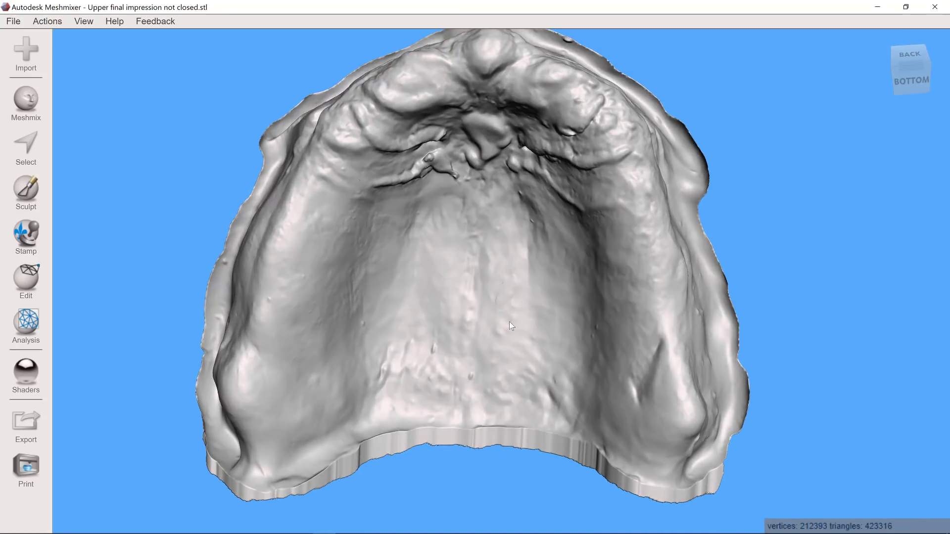
right_click_drag(756, 411, 543, 412)
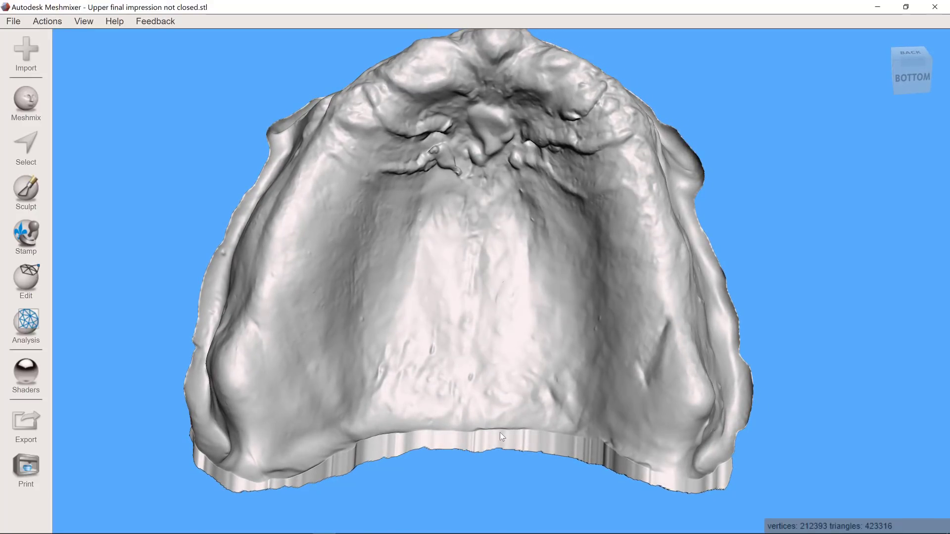
left_click(22, 150)
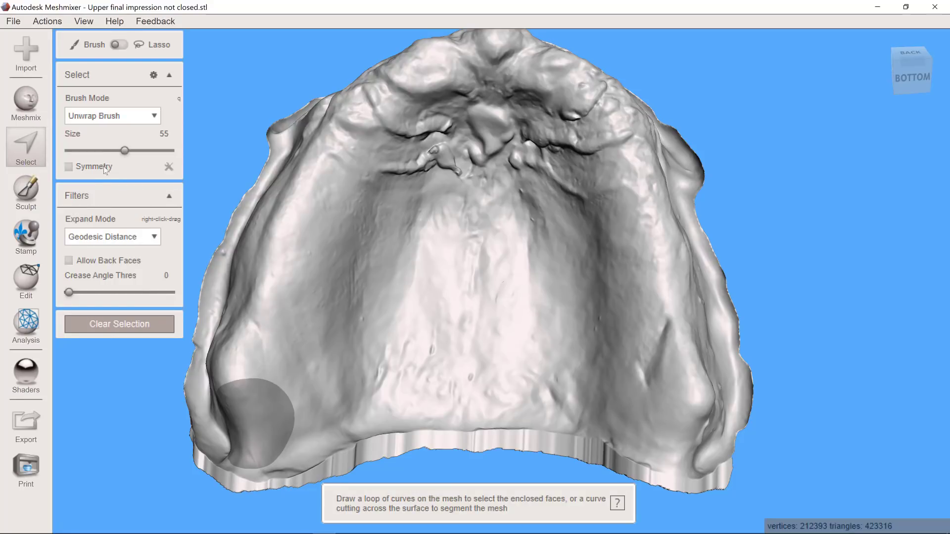
left_click(100, 151)
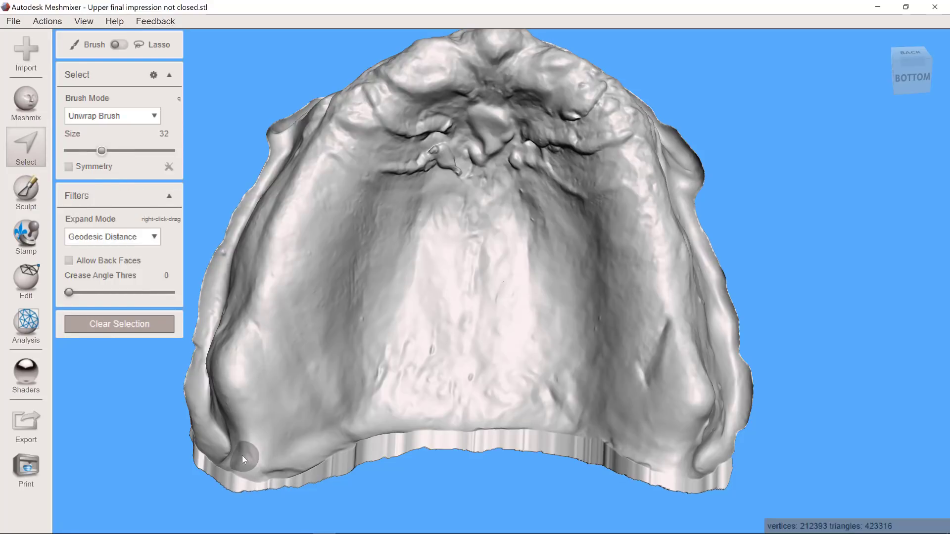
left_click_drag(238, 454, 252, 457)
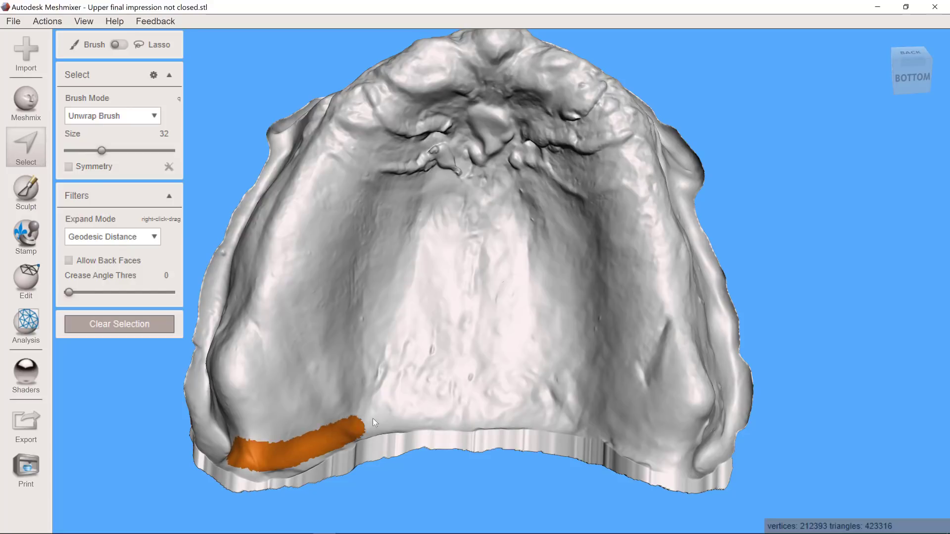
mouse_move(411, 412)
left_mouse_down()
mouse_move(560, 413)
mouse_move(637, 444)
left_mouse_up()
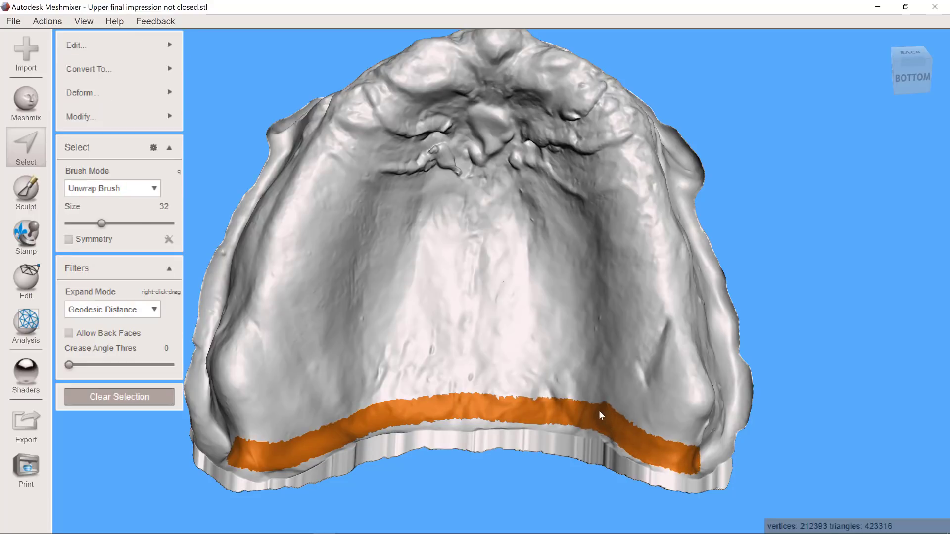
left_click_drag(565, 392, 529, 386)
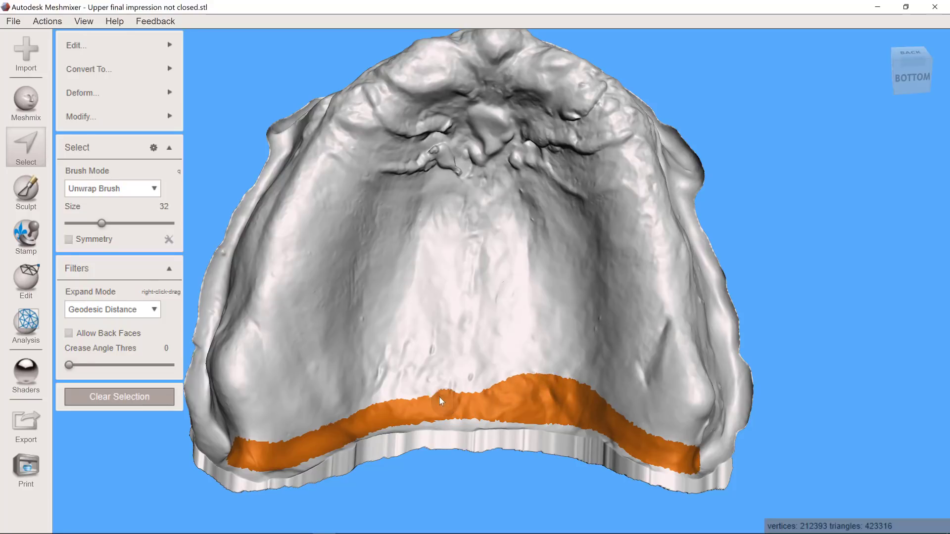
left_click_drag(415, 391, 388, 395)
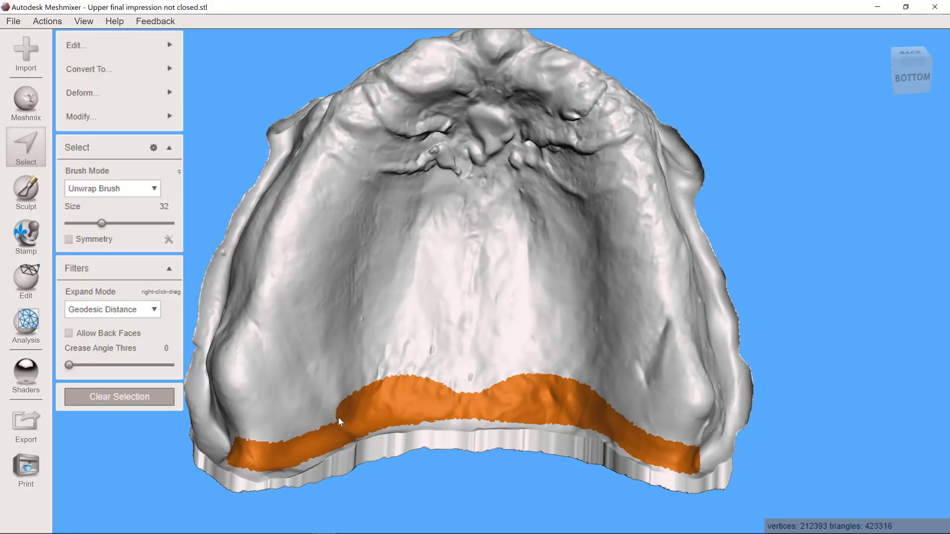
Smooth the boundary of the selected palatal seal band with smoothness 50, preserve shape 50 and 30 iterations.
mouse_move(453, 505)
right_mouse_down()
mouse_move(491, 451)
mouse_move(441, 509)
right_mouse_up()
mouse_move(127, 119)
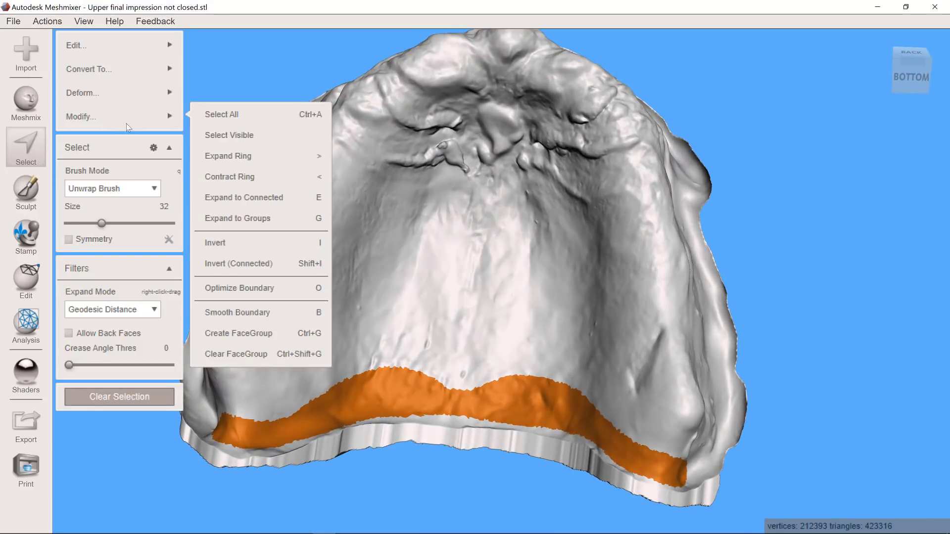
left_click(262, 311)
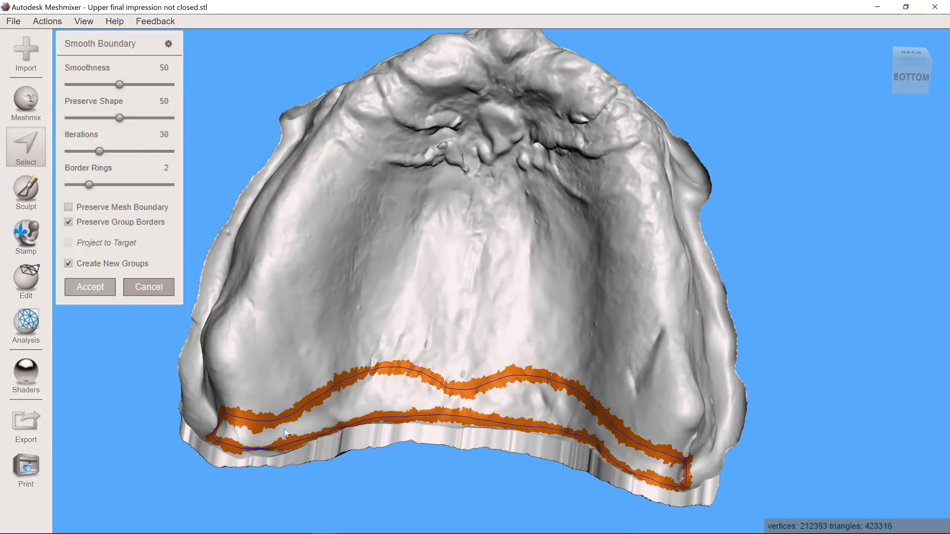
key("Return")
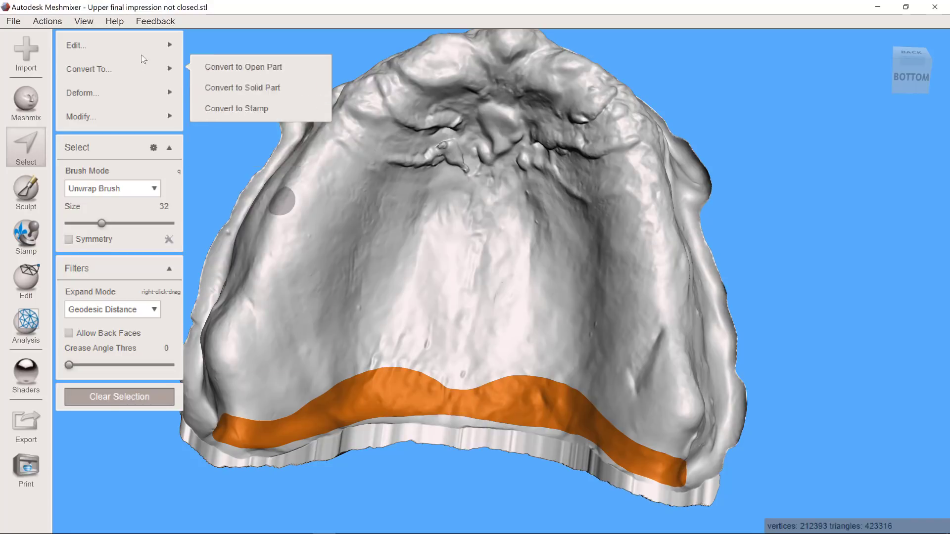
Extrude the selected palatal seal band with a -1 mm offset in constant direction, accept it and clear the selection.
mouse_move(141, 45)
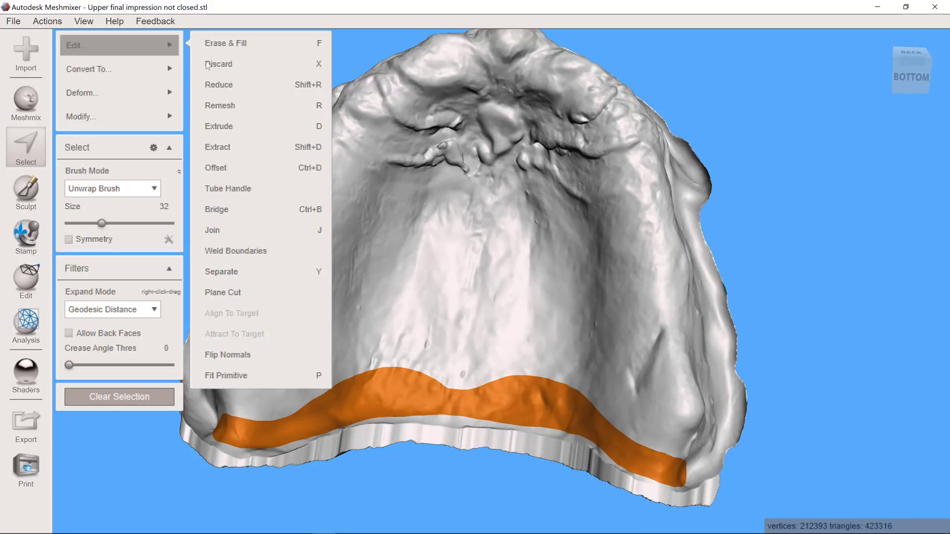
left_click(254, 126)
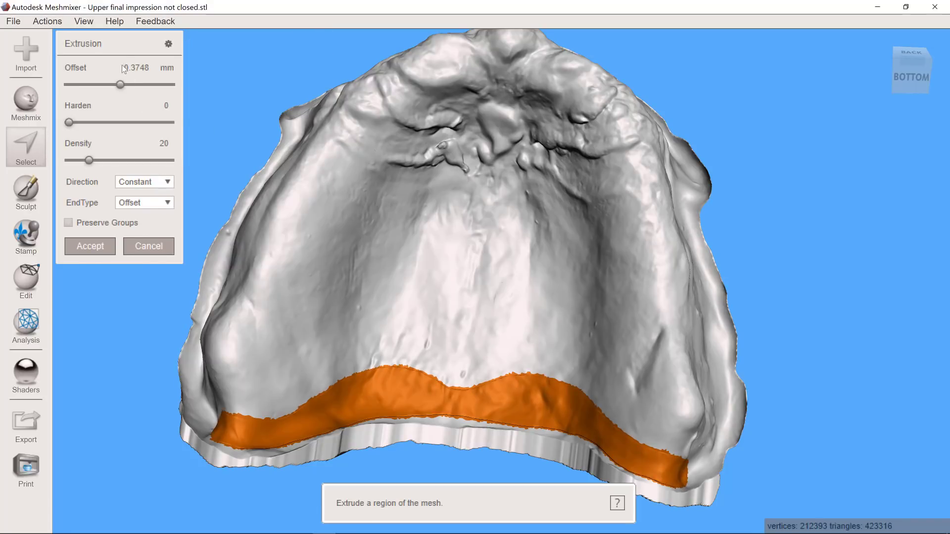
left_click(126, 68)
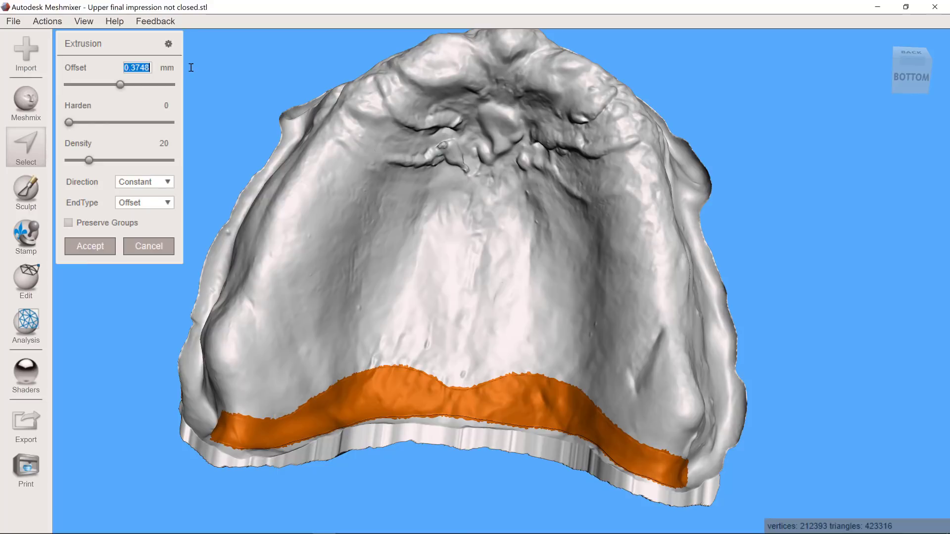
type("-1")
key("Return")
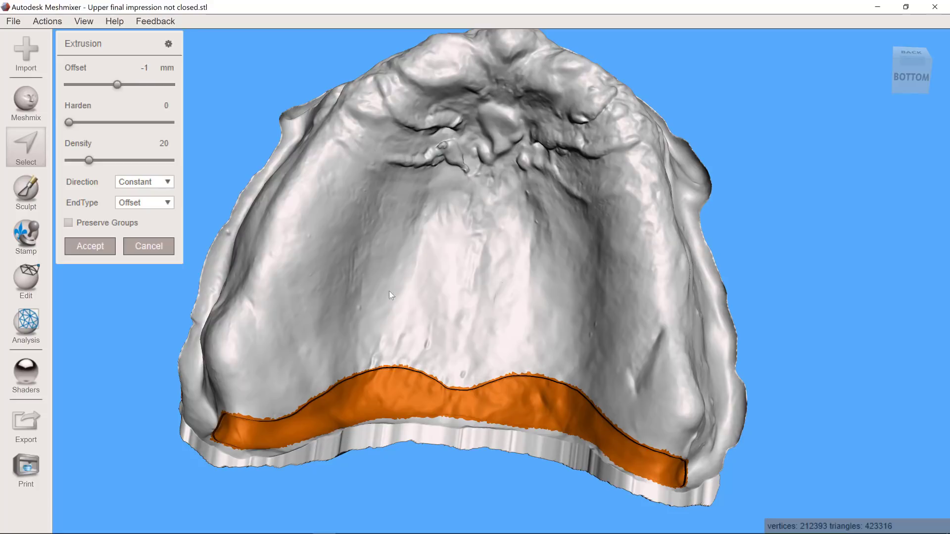
right_click_drag(389, 291, 355, 250)
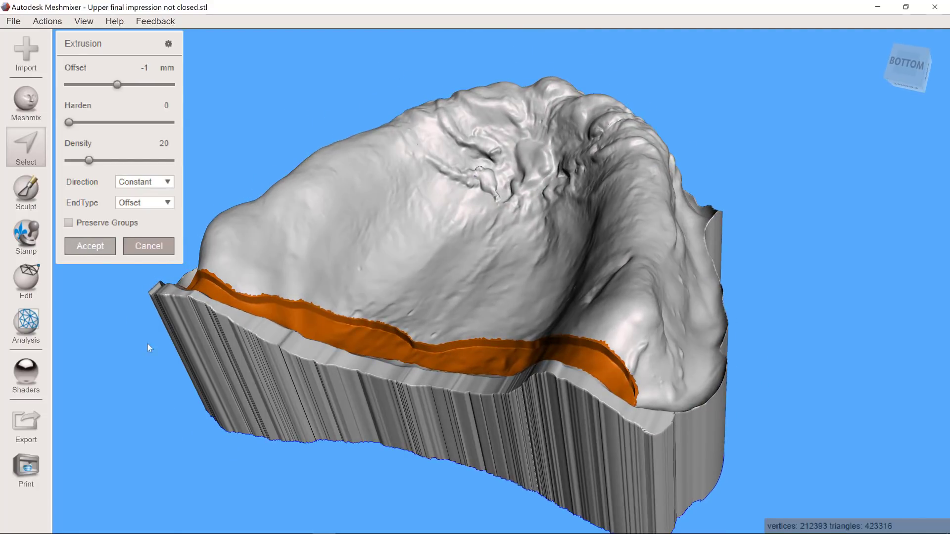
key("Return")
right_click_drag(337, 399, 357, 445)
left_click(165, 401)
Smooth the front edge of the extruded palatal seal band with the RobustSmooth sculpting brush at strength 100 and size 44.
scroll(497, 411, "up", 5)
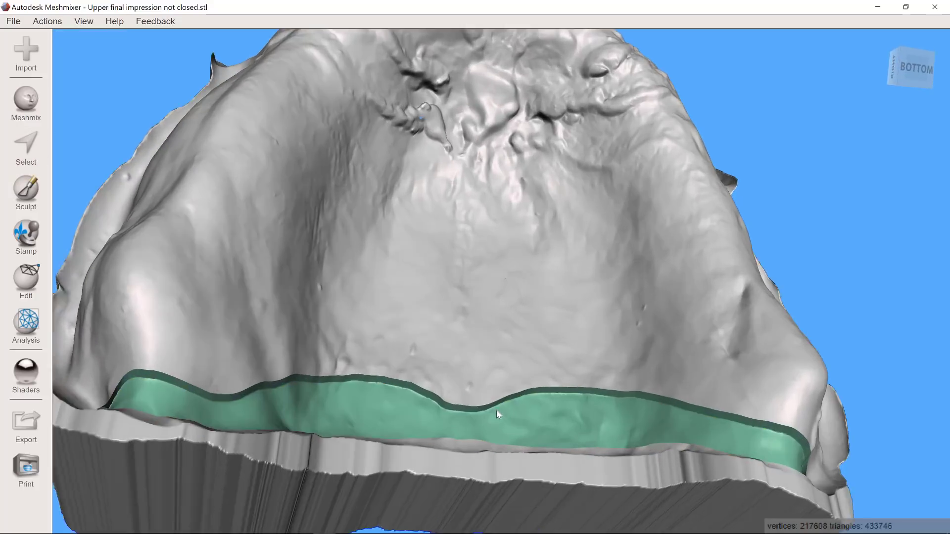
right_click_drag(557, 350, 536, 338)
scroll(534, 411, "up", 5)
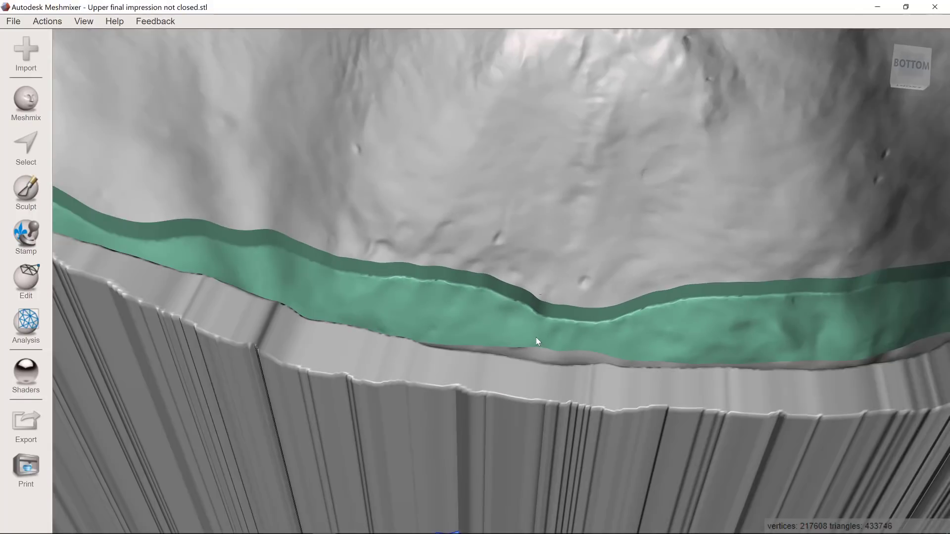
scroll(536, 338, "down", 5)
right_click_drag(462, 367, 435, 420)
scroll(435, 420, "up", 2)
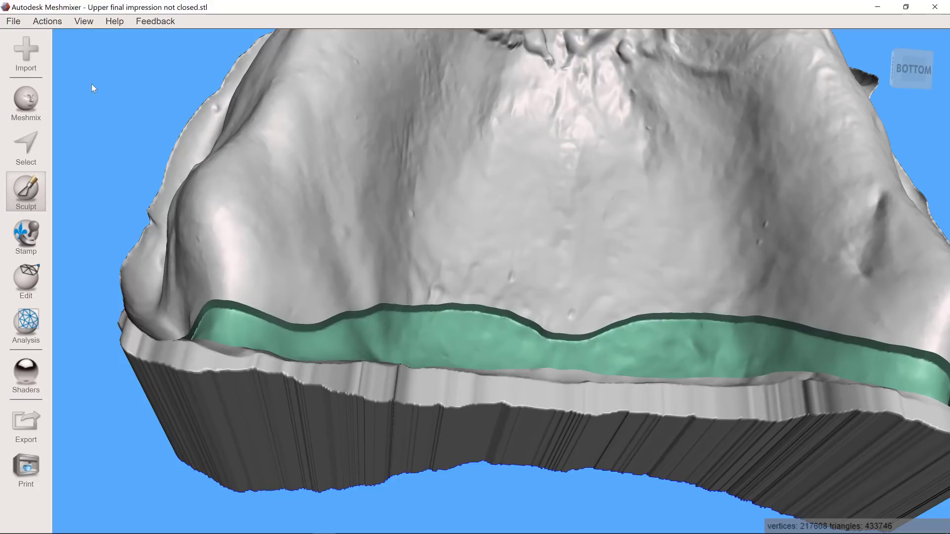
left_click(29, 191)
mouse_move(168, 80)
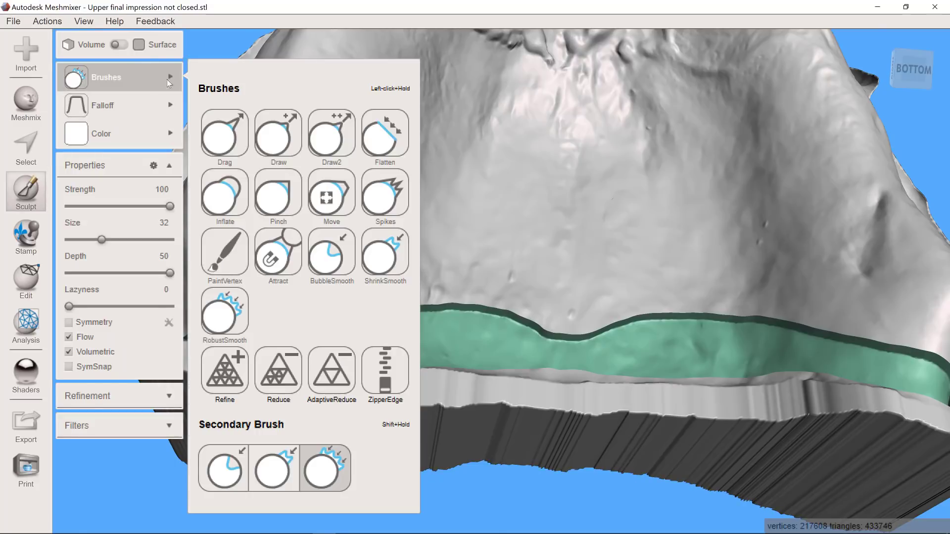
left_click(225, 311)
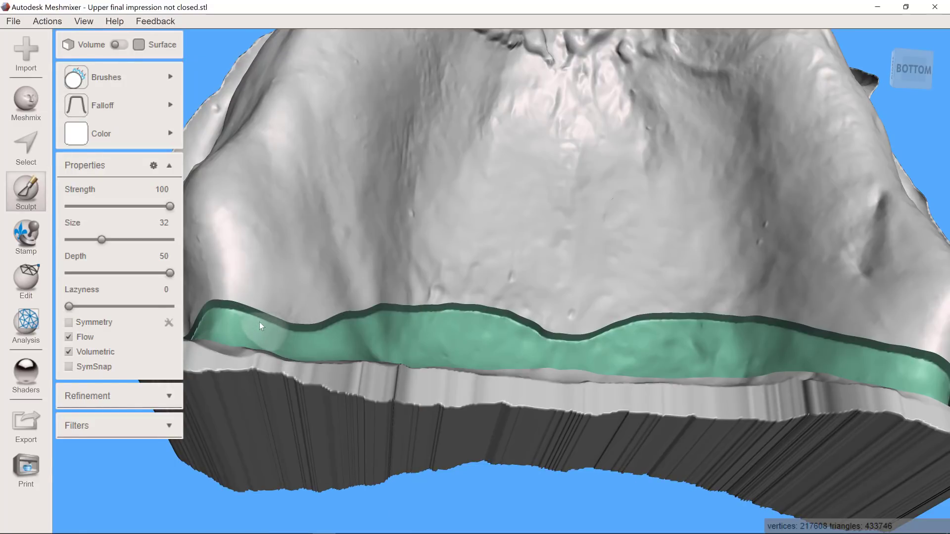
scroll(261, 322, "down", 3)
left_click(114, 240)
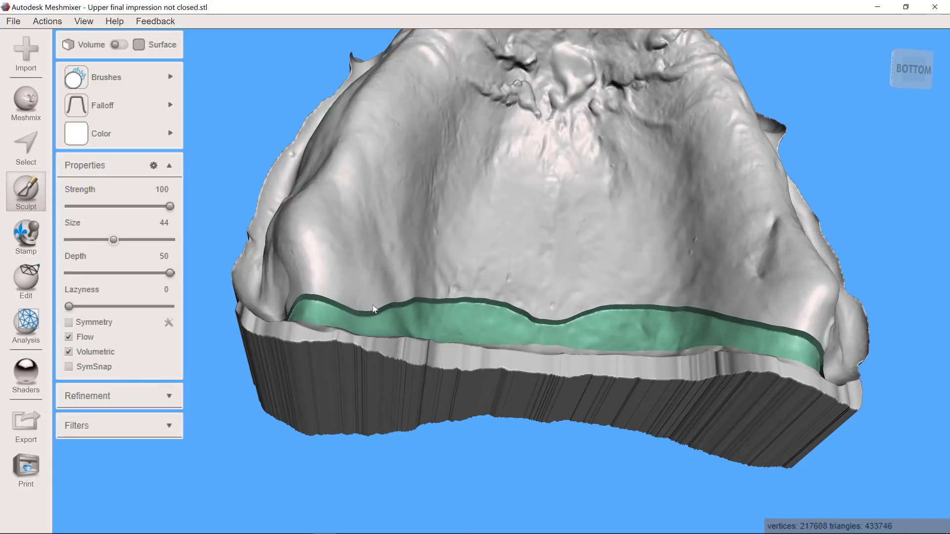
right_click_drag(370, 331, 312, 352)
left_click_drag(290, 347, 475, 315)
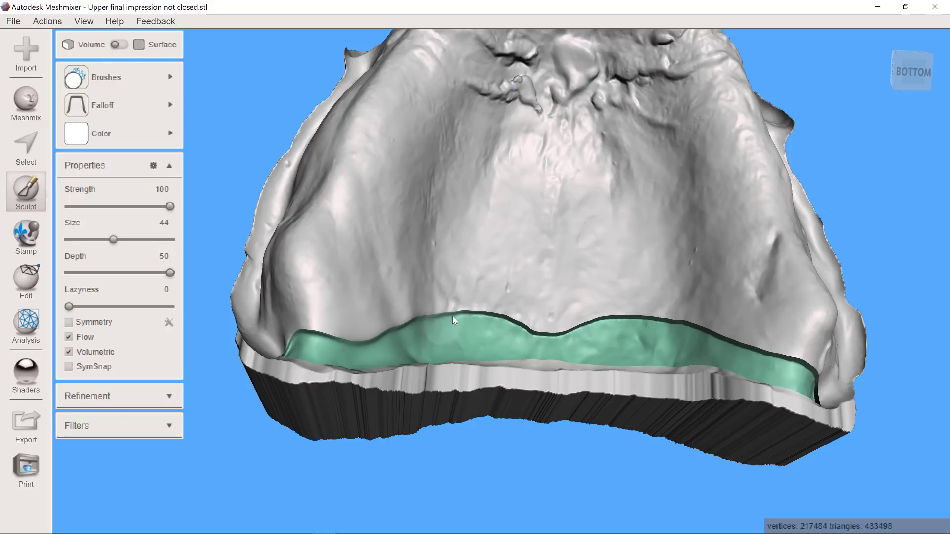
left_click_drag(526, 324, 544, 334)
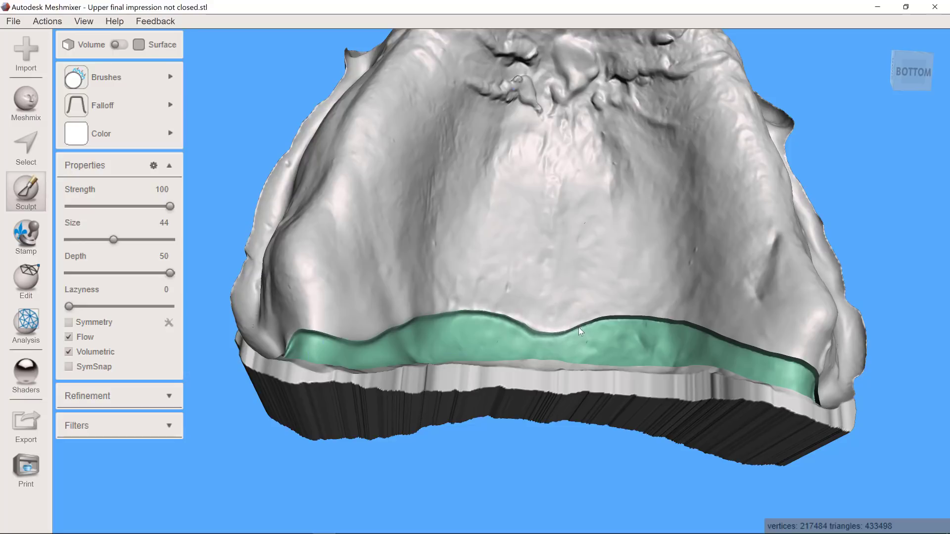
mouse_move(640, 321)
left_mouse_down()
mouse_move(708, 328)
mouse_move(813, 371)
mouse_move(822, 389)
left_mouse_up()
Smooth the posterior border and both outer ends of the palatal seal band with the same brush.
right_click_drag(817, 388, 661, 423)
mouse_move(628, 425)
left_mouse_down()
mouse_move(709, 482)
mouse_move(677, 476)
mouse_move(704, 477)
mouse_move(720, 490)
left_mouse_up()
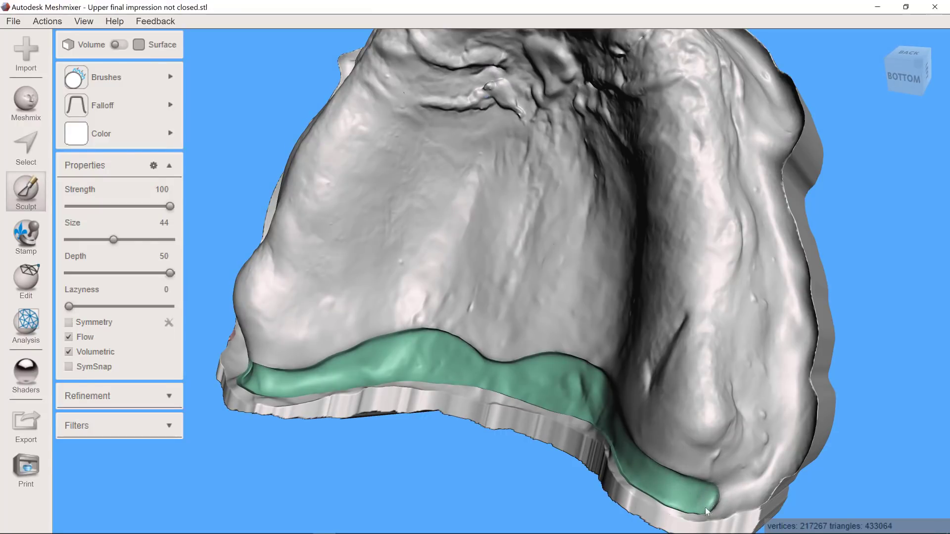
mouse_move(662, 507)
left_mouse_down()
mouse_move(595, 426)
mouse_move(470, 385)
mouse_move(286, 403)
mouse_move(254, 396)
mouse_move(232, 376)
mouse_move(230, 395)
mouse_move(263, 435)
left_mouse_up()
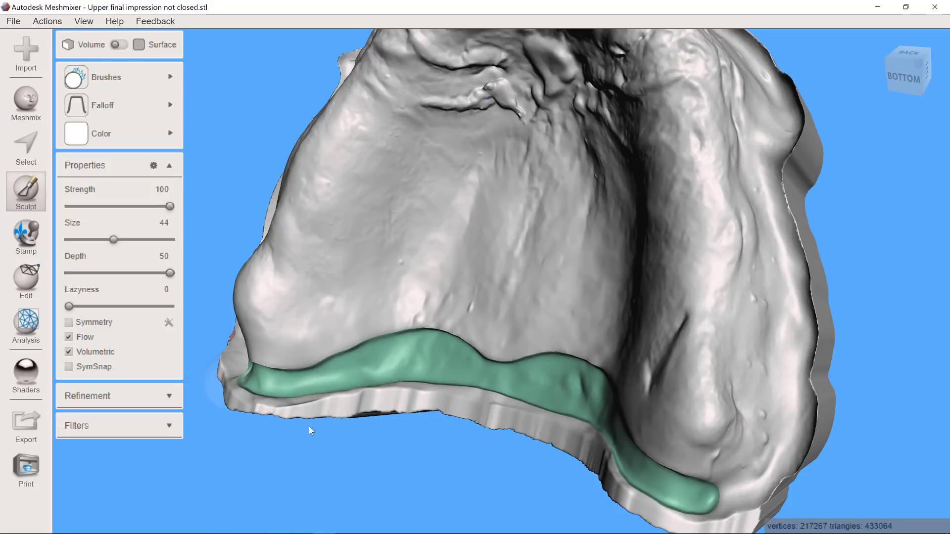
mouse_move(333, 441)
right_mouse_down()
mouse_move(298, 473)
mouse_move(393, 416)
right_mouse_up()
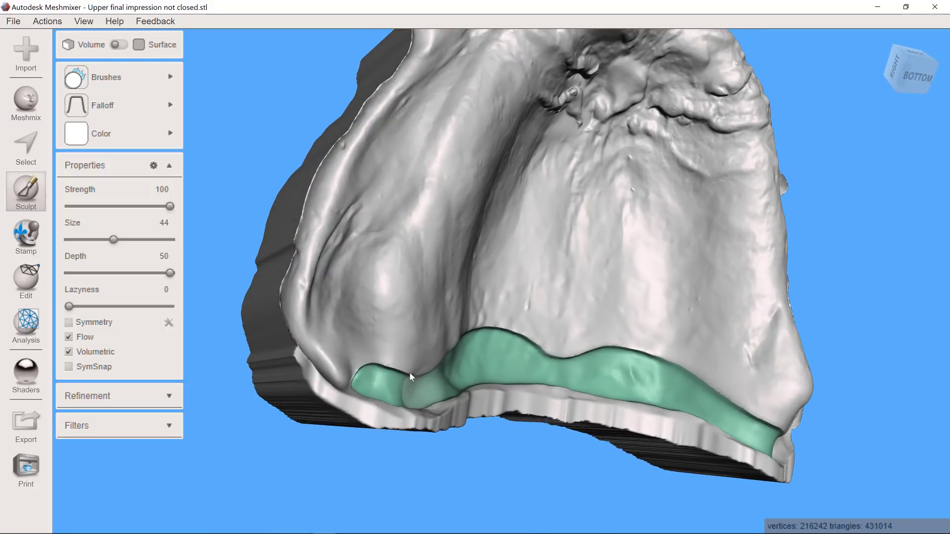
mouse_move(410, 377)
left_mouse_down()
mouse_move(364, 367)
mouse_move(347, 387)
left_mouse_up()
mouse_move(562, 394)
right_mouse_down()
mouse_move(476, 365)
mouse_move(465, 295)
mouse_move(500, 318)
mouse_move(491, 409)
right_mouse_up()
scroll(491, 410, "down", 3)
scroll(491, 410, "down", 2)
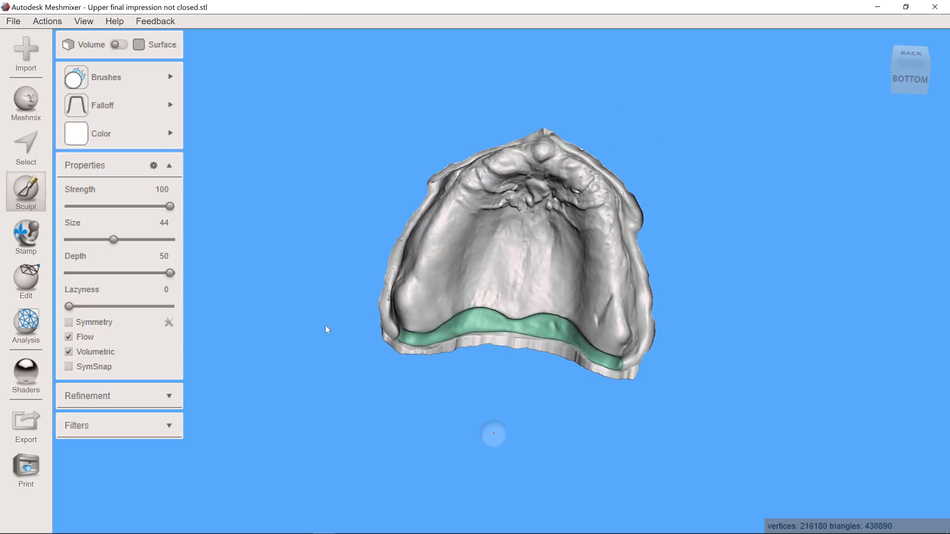
left_click(13, 24)
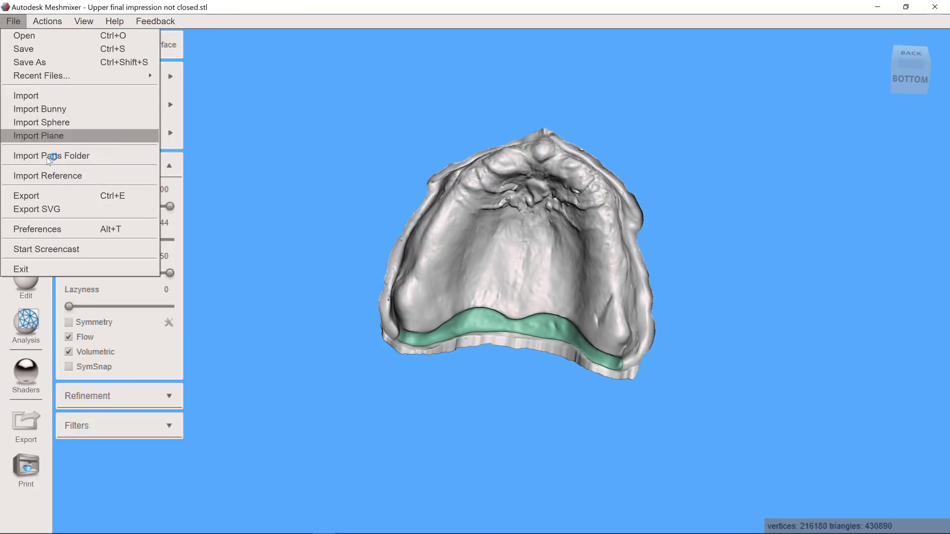
left_click(51, 197)
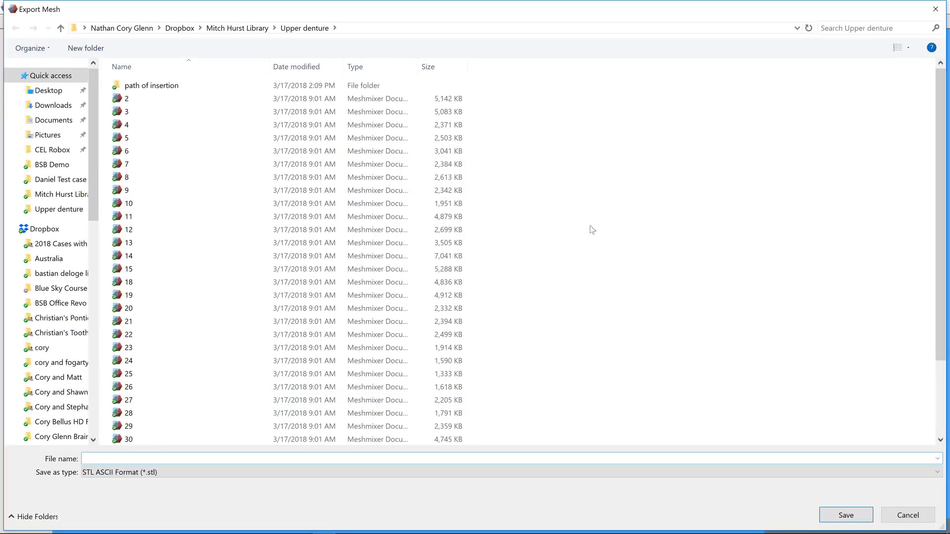
left_click(932, 518)
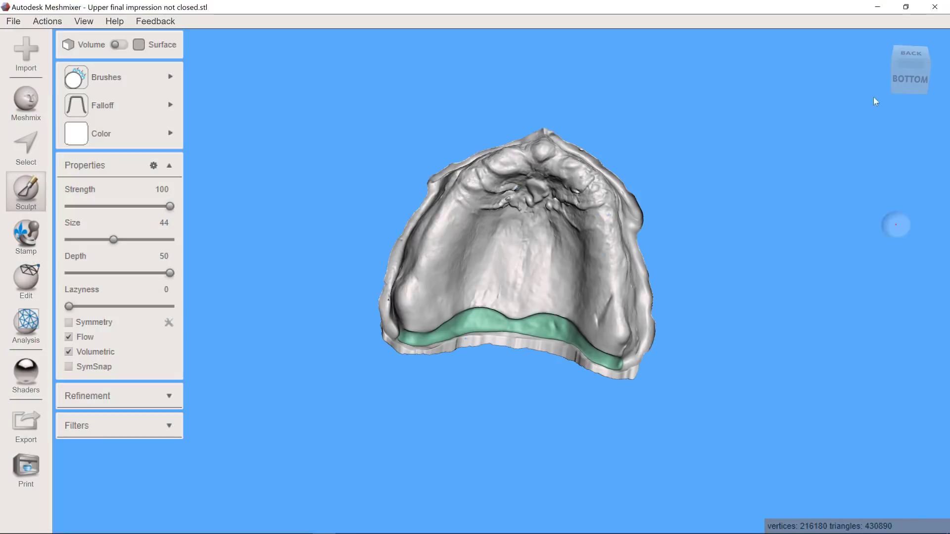
Switch to Blue Sky Plan and advance the denture wizard from the undercut stage to denture base selection.
left_click(884, 9)
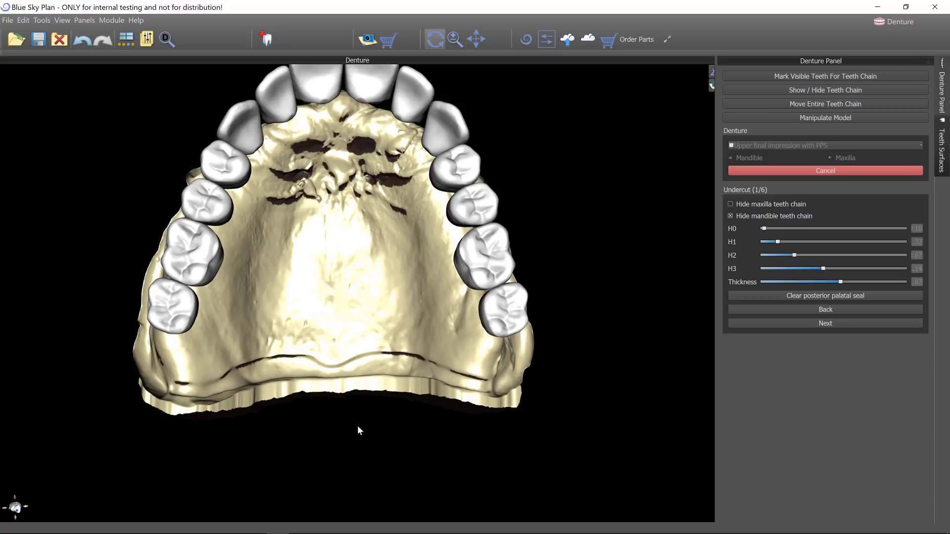
mouse_move(334, 422)
left_mouse_down()
mouse_move(329, 405)
mouse_move(349, 429)
left_mouse_up()
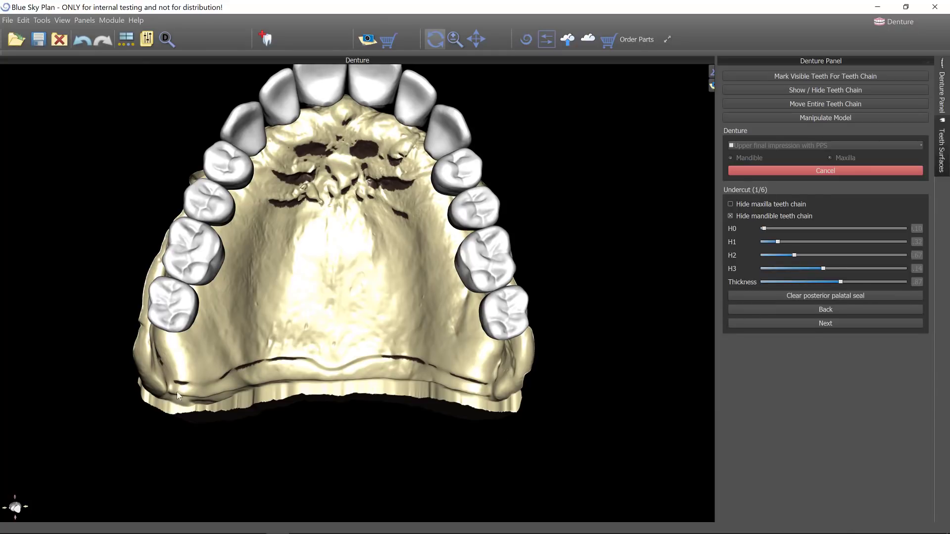
left_click(825, 327)
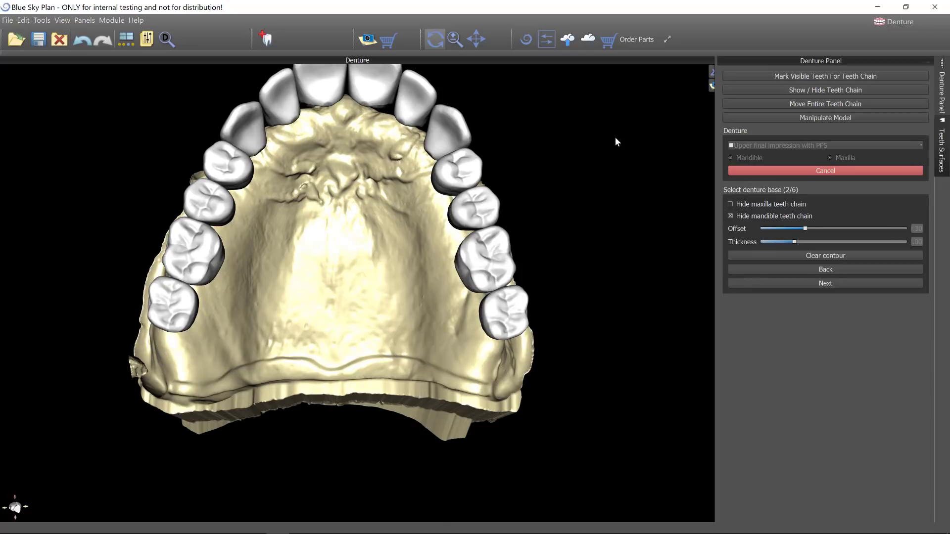
Start the denture base contour at the labial frenum and place its first points along the front vestibule on the patient's left.
left_click_drag(618, 142, 385, 232)
scroll(385, 231, "up", 6)
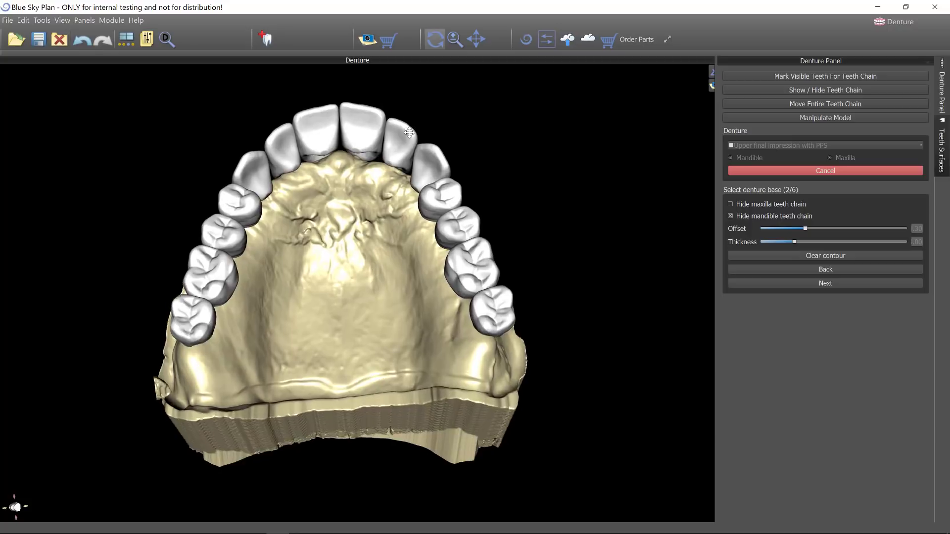
scroll(246, 332, "up", 5)
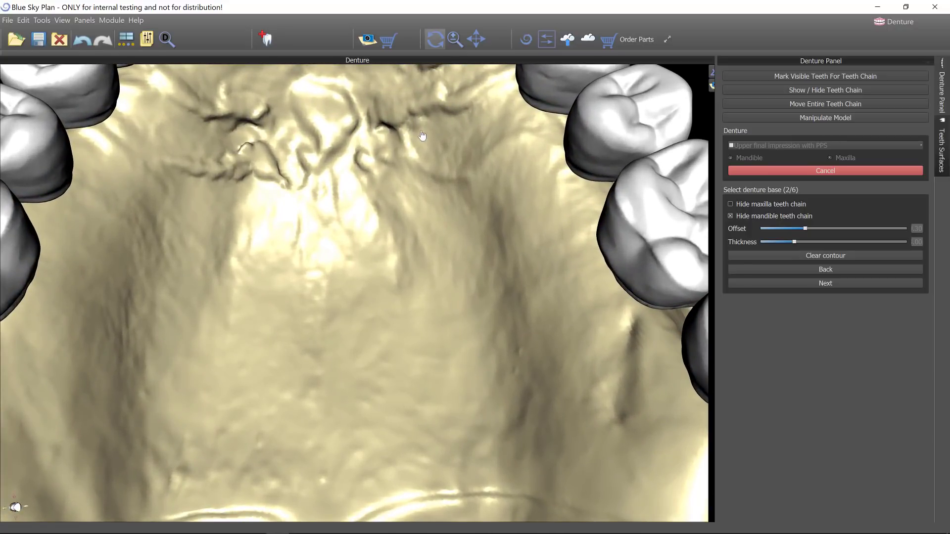
scroll(389, 183, "down", 6)
left_click_drag(389, 190, 754, 198)
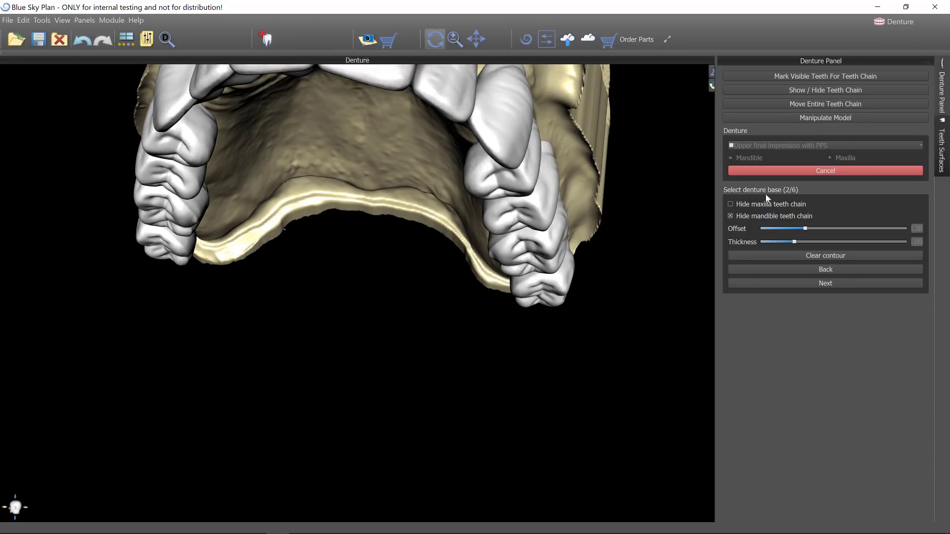
left_click_drag(406, 276, 465, 225)
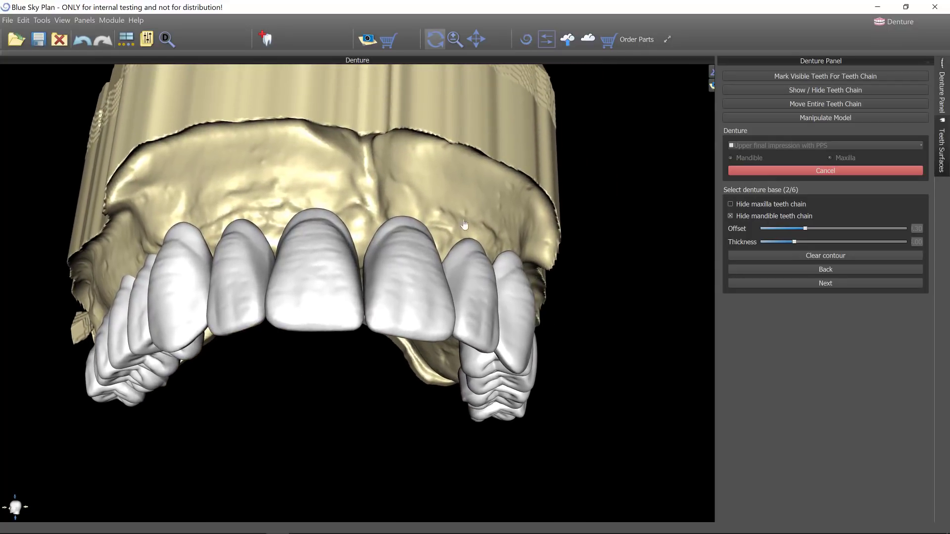
left_click_drag(481, 82, 343, 223)
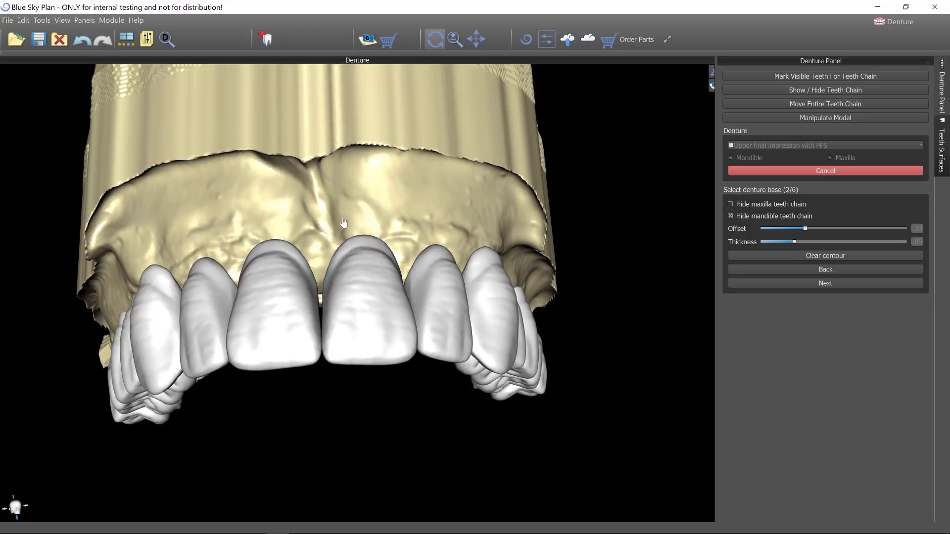
left_click(317, 208)
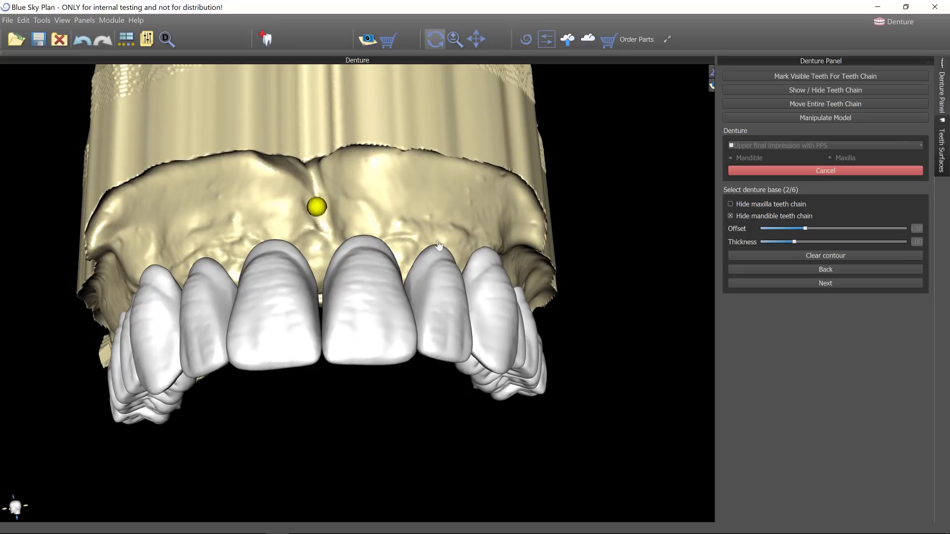
left_click(368, 162)
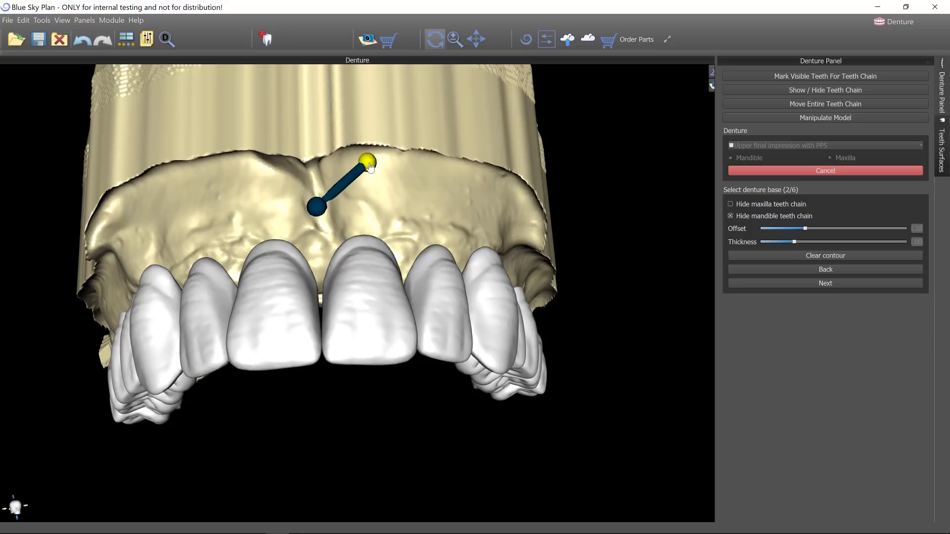
left_click(432, 169)
Continue the contour along the patient's left buccal vestibule, around the buccal frenum, to behind the last molar.
left_click_drag(567, 194, 346, 186)
left_click(268, 177)
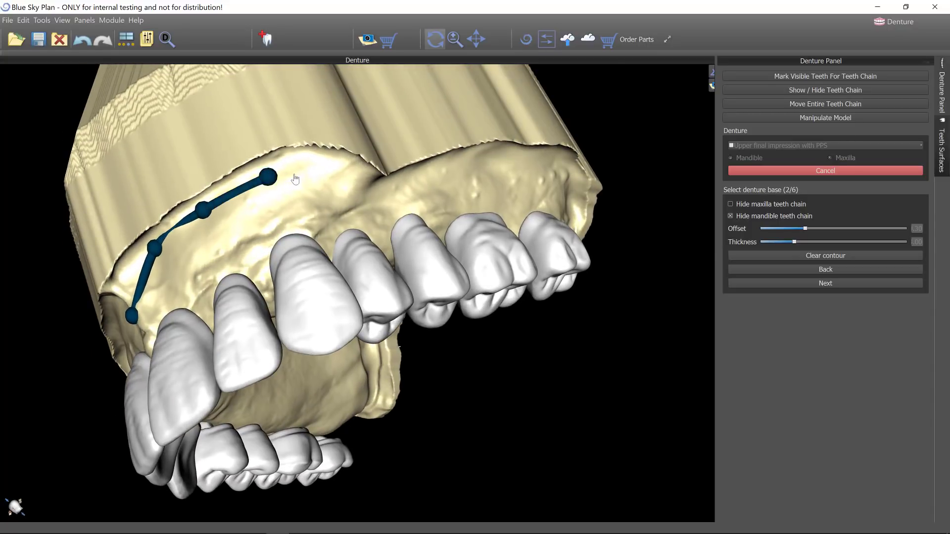
left_click(328, 170)
left_click(362, 194)
left_click_drag(495, 208, 426, 198)
left_click(346, 157)
left_click(526, 111)
Extend the contour across the posterior border of the palate, behind the palatal seal, to the opposite tuberosity.
left_click_drag(495, 277, 450, 161)
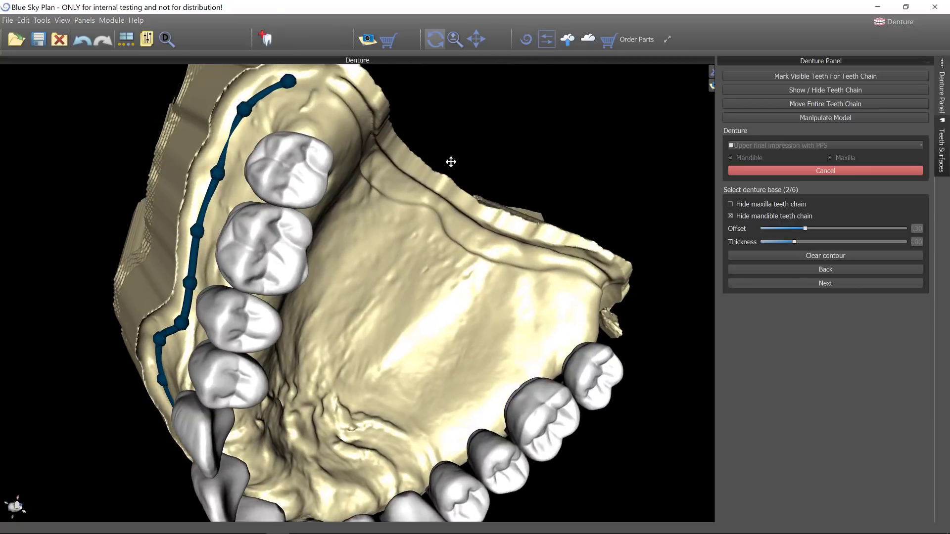
left_click(385, 168)
left_click(499, 248)
mouse_move(544, 208)
left_mouse_down()
mouse_move(474, 230)
mouse_move(490, 213)
left_mouse_up()
left_click(616, 168)
left_click(663, 218)
left_click(445, 206)
Trace the contour forward along the patient's right buccal vestibule, around the frenum, and close it at the labial frenum.
mouse_move(544, 277)
left_mouse_down()
mouse_move(415, 257)
mouse_move(356, 228)
left_mouse_up()
left_click(381, 307)
left_click(366, 328)
left_click(377, 349)
left_click(402, 349)
left_click(389, 383)
left_click(364, 413)
left_click(326, 456)
left_click(280, 493)
left_click(234, 500)
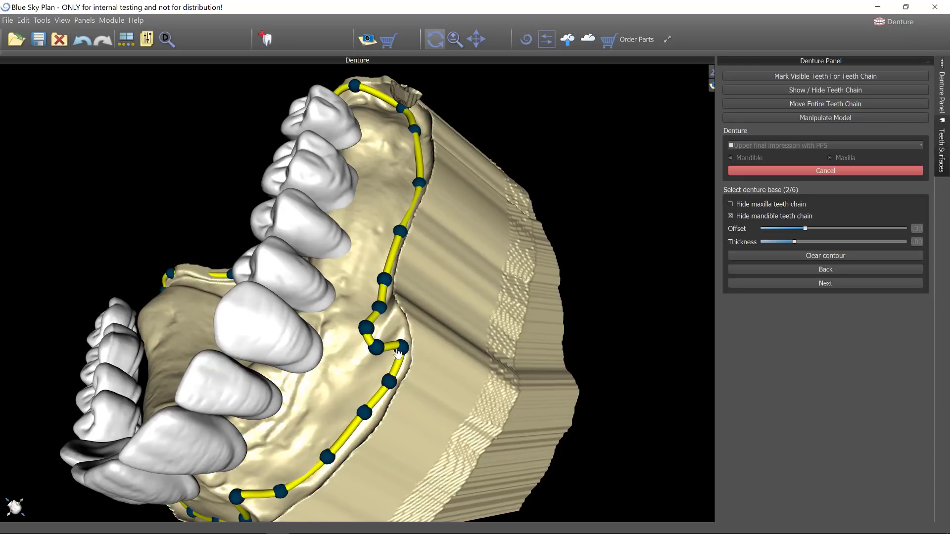
Reposition the contour points near the right buccal frenum to even out the border, and check the whole outline.
left_click_drag(402, 349, 395, 356)
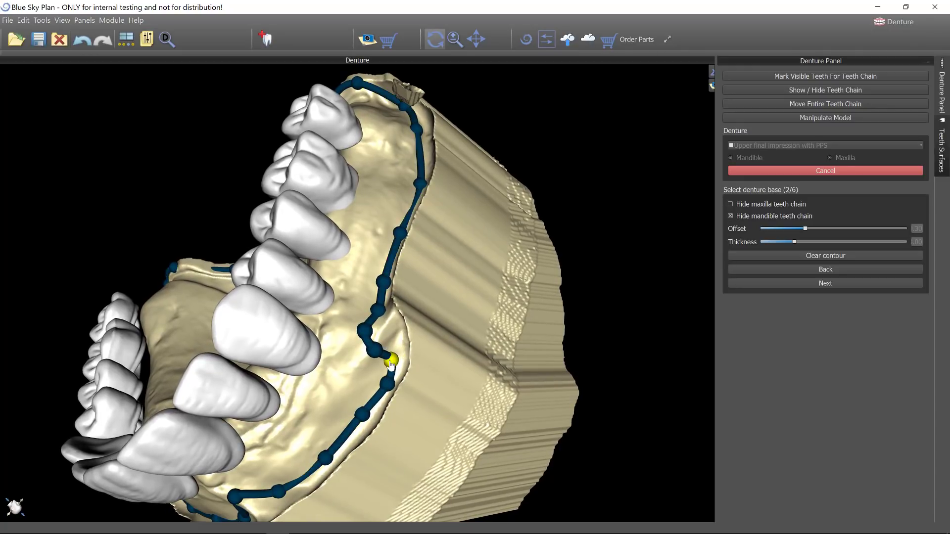
left_click_drag(389, 364, 368, 330)
left_click_drag(139, 213, 460, 222)
scroll(460, 223, "down", 4)
left_click_drag(200, 128, 307, 136)
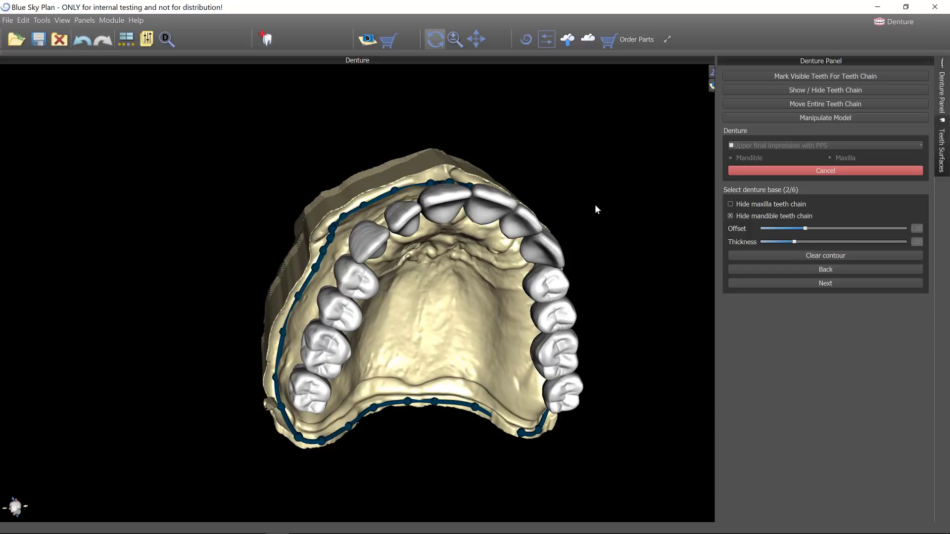
Set the denture base offset to its minimum, check the closed contour around the arch, and generate the maxillary denture base.
left_click_drag(596, 208, 626, 312)
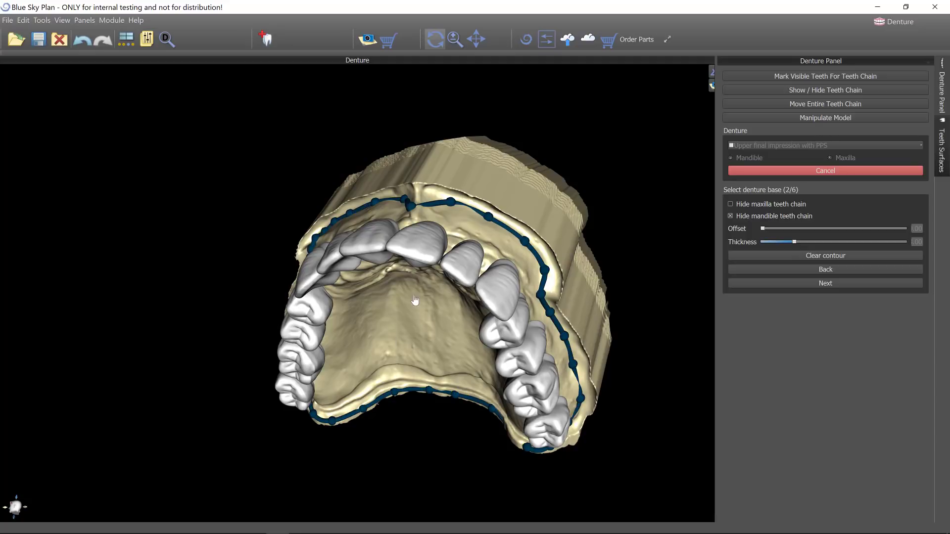
left_click_drag(597, 194, 297, 195)
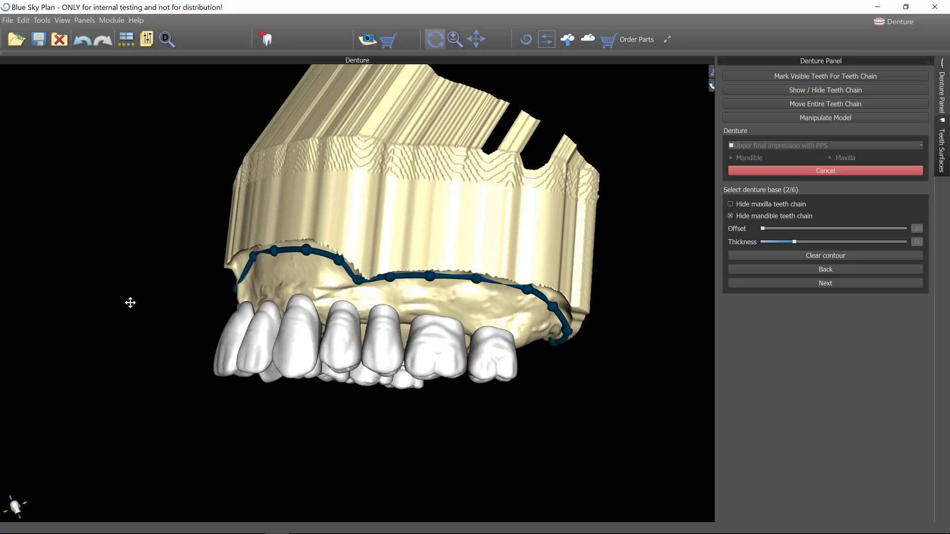
left_click_drag(130, 303, 632, 288)
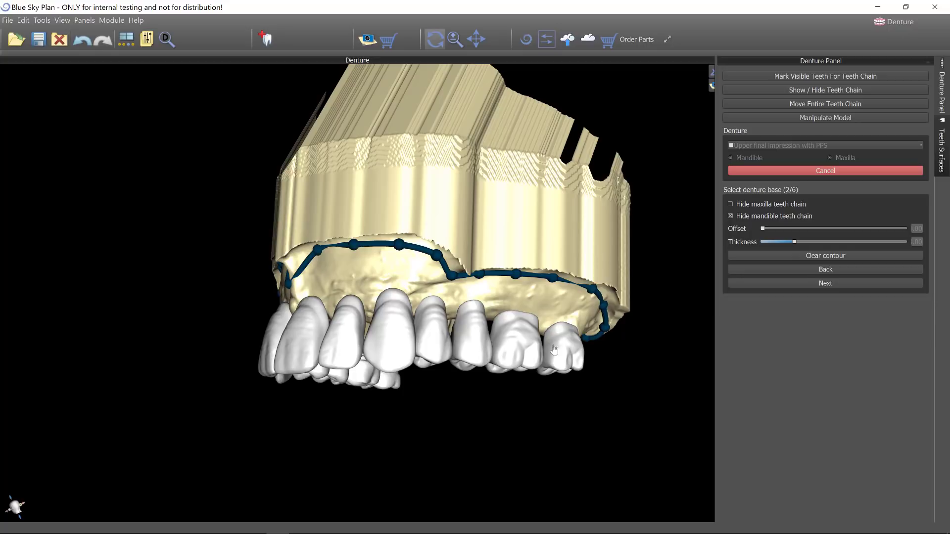
left_click_drag(114, 311, 575, 435)
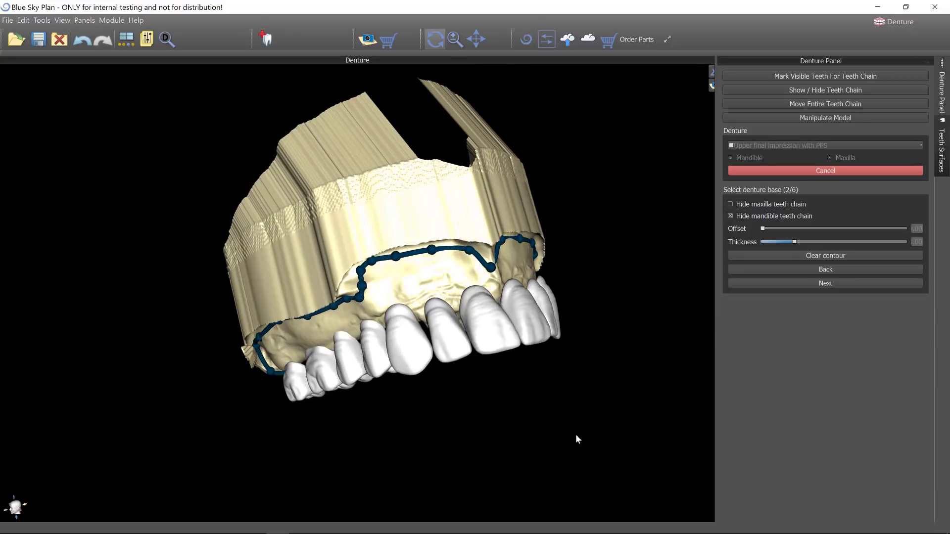
left_click_drag(447, 432, 434, 329)
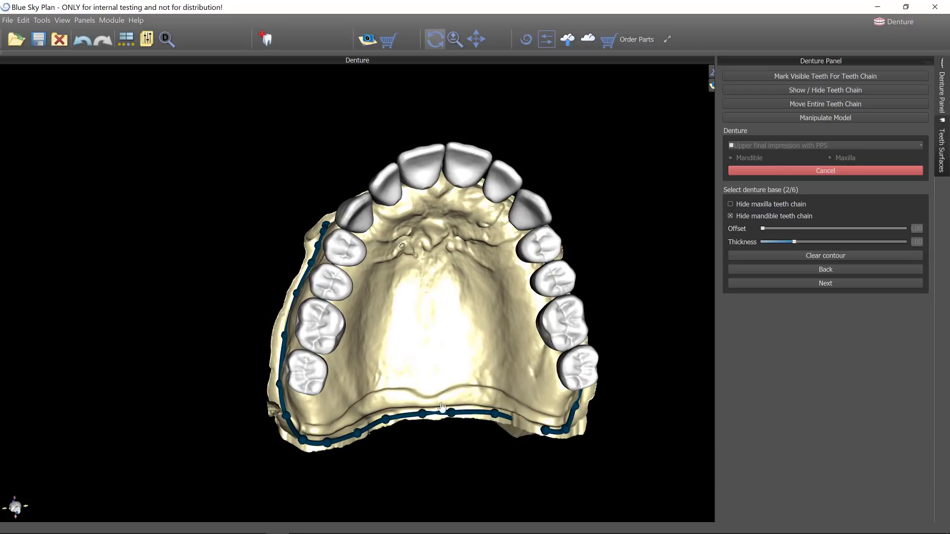
left_click_drag(631, 278, 595, 287)
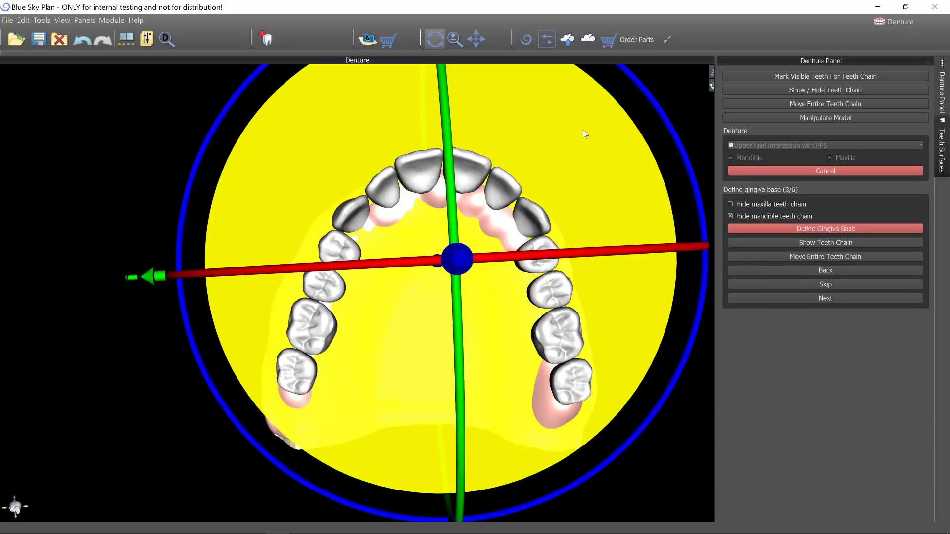
Check the gingiva base plane against the maxillary teeth from the occlusal, lateral and frontal directions.
scroll(553, 121, "down", 5)
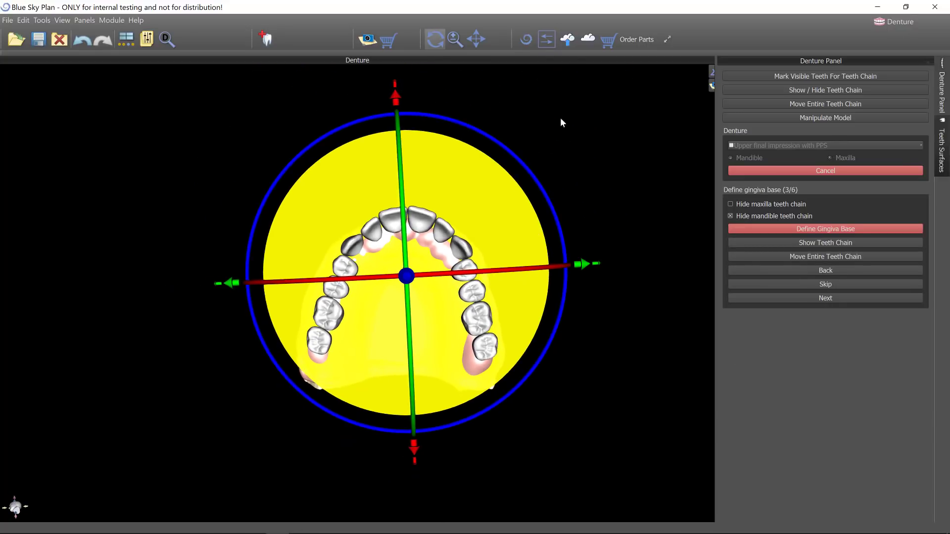
left_click_drag(463, 116, 441, 371)
left_click_drag(528, 317, 268, 160)
left_click_drag(583, 236, 495, 238)
left_click_drag(547, 272, 427, 214)
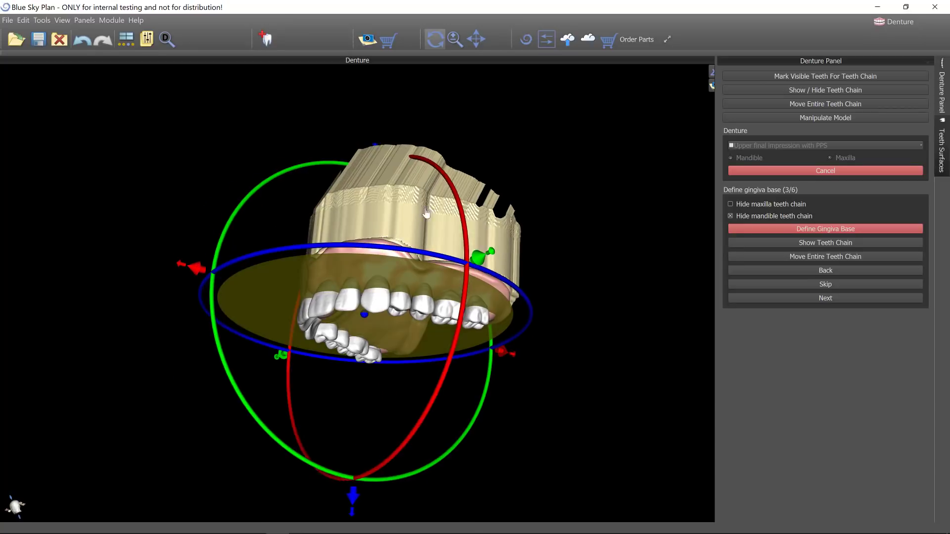
left_click_drag(149, 174, 344, 234)
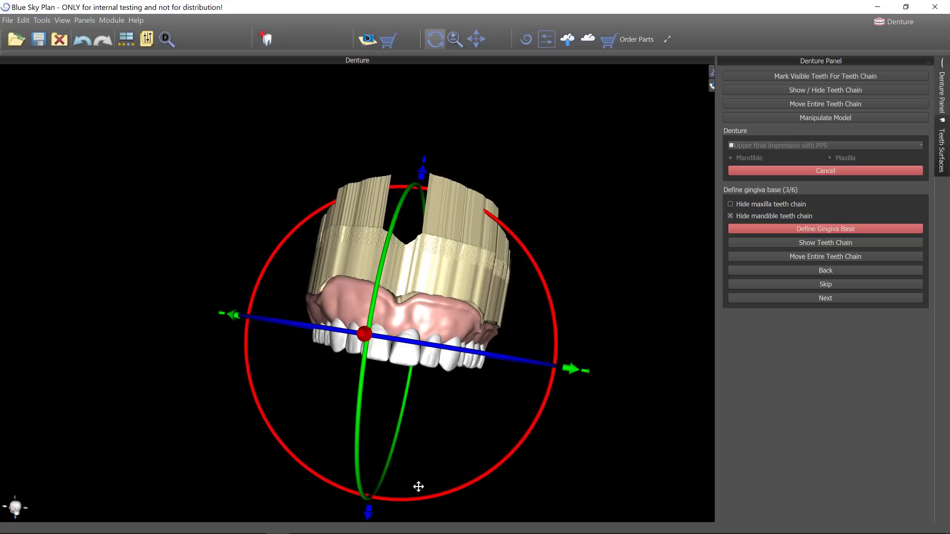
left_click_drag(418, 486, 433, 324)
left_click_drag(536, 394, 410, 181)
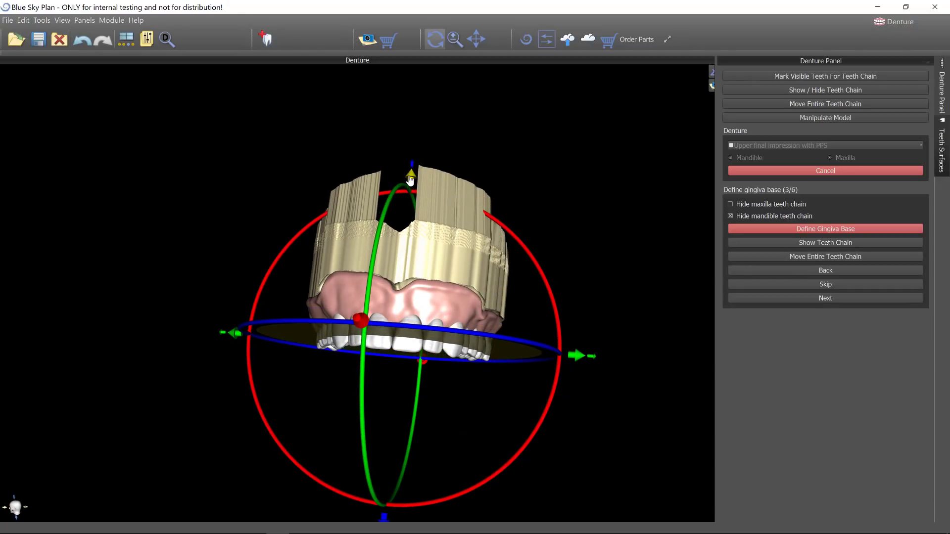
Align the gingiva base plane with the maxillary teeth in side view, and accept it to define the gingiva base.
left_click_drag(584, 281, 319, 261)
scroll(503, 302, "up", 3)
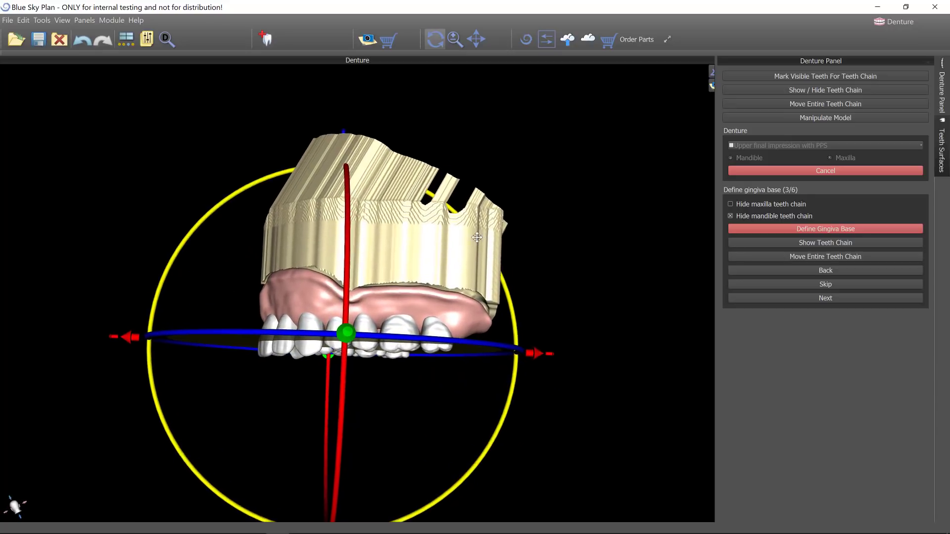
left_click_drag(525, 335, 521, 327)
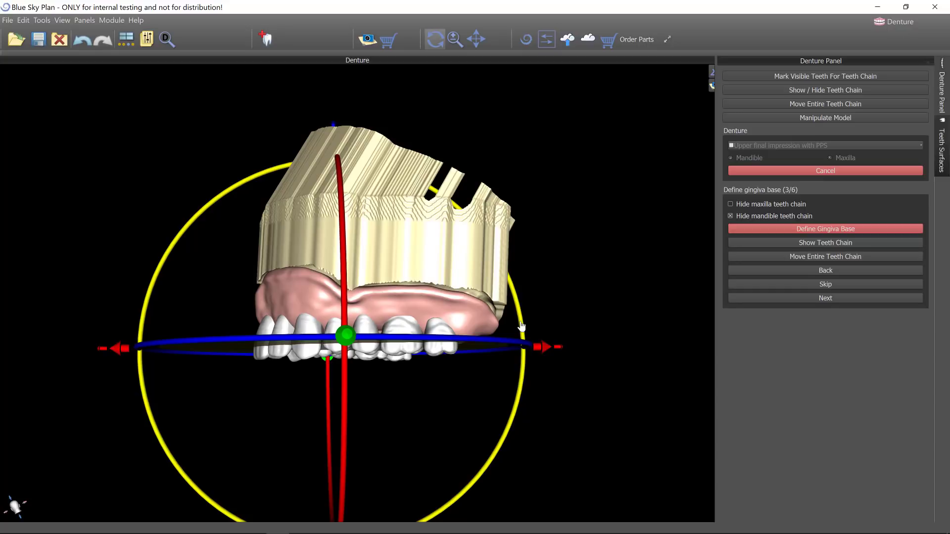
scroll(562, 404, "down", 3)
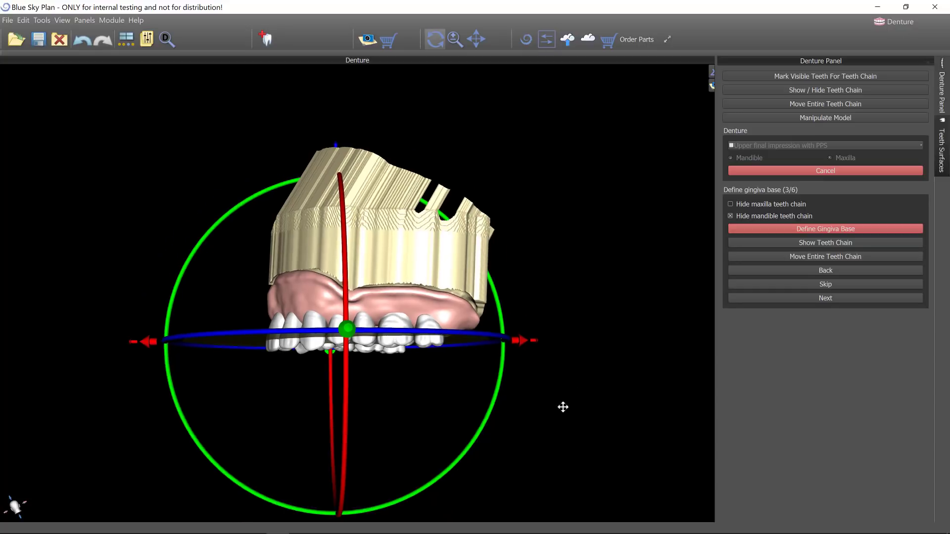
left_click_drag(339, 509, 339, 507)
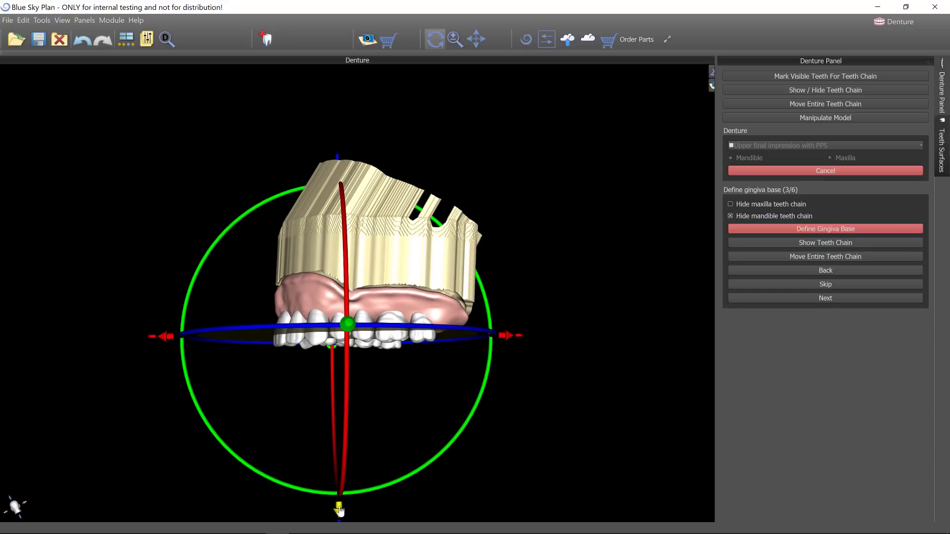
left_click_drag(510, 342, 815, 313)
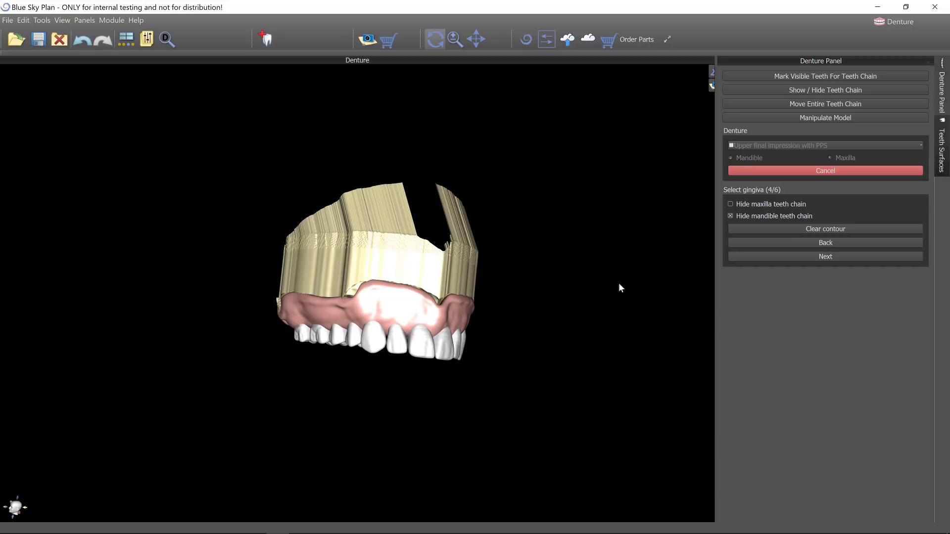
Start the gingiva contour beside the patient's right last molar and trace it forward along the buccal gingiva.
left_click_drag(545, 284, 643, 211)
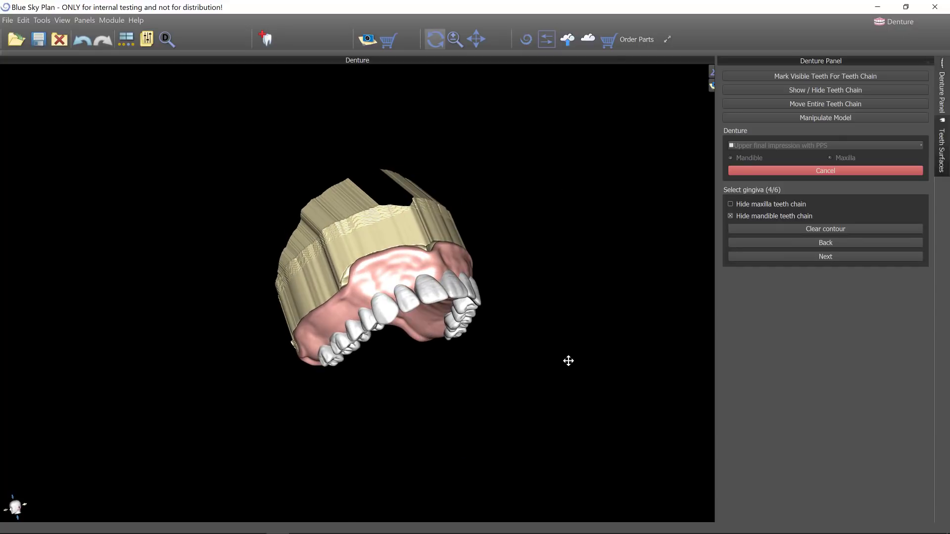
left_click_drag(569, 361, 494, 361)
scroll(535, 282, "up", 5)
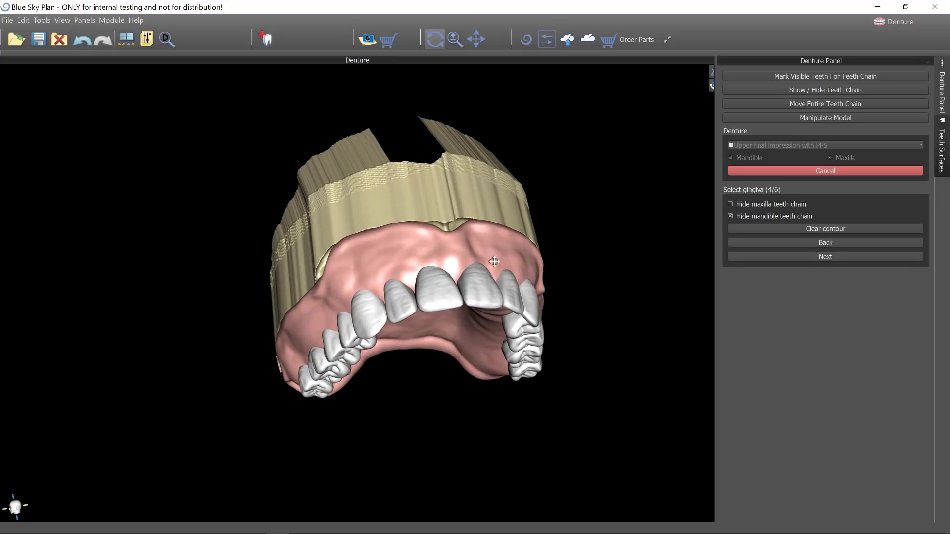
scroll(494, 261, "up", 1)
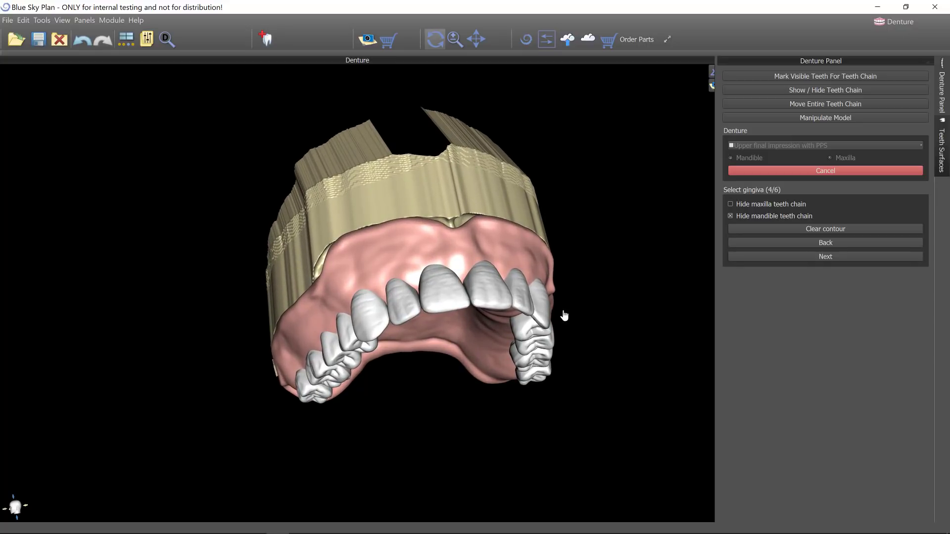
left_click_drag(432, 364, 386, 270)
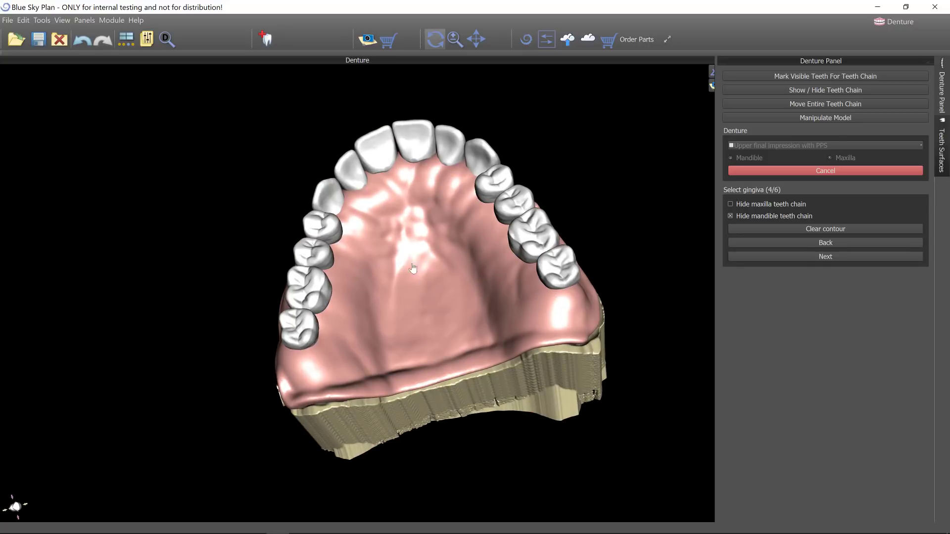
left_click_drag(376, 333, 385, 391)
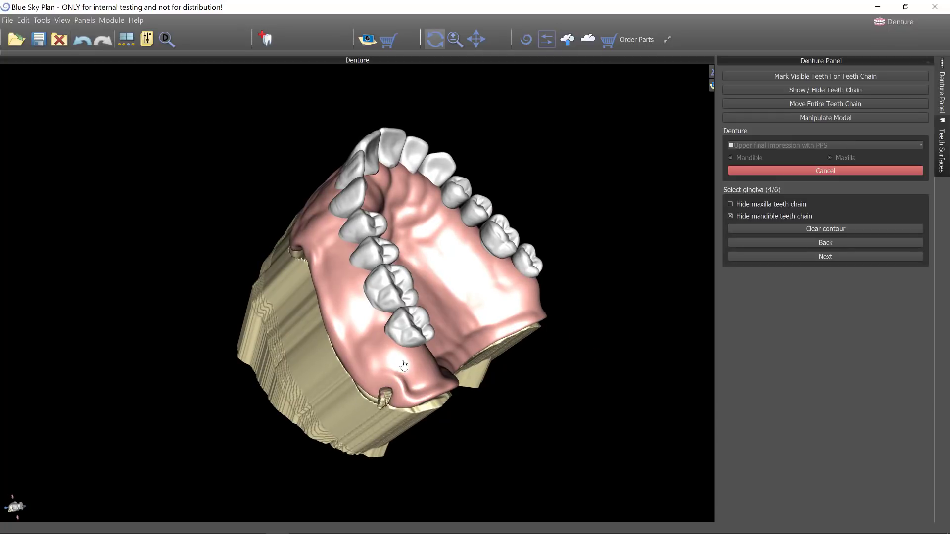
left_click(395, 363)
left_click(357, 323)
left_click(332, 265)
Continue the gingiva contour across the labial surface above the anterior teeth.
left_click_drag(217, 172, 444, 325)
left_click(388, 272)
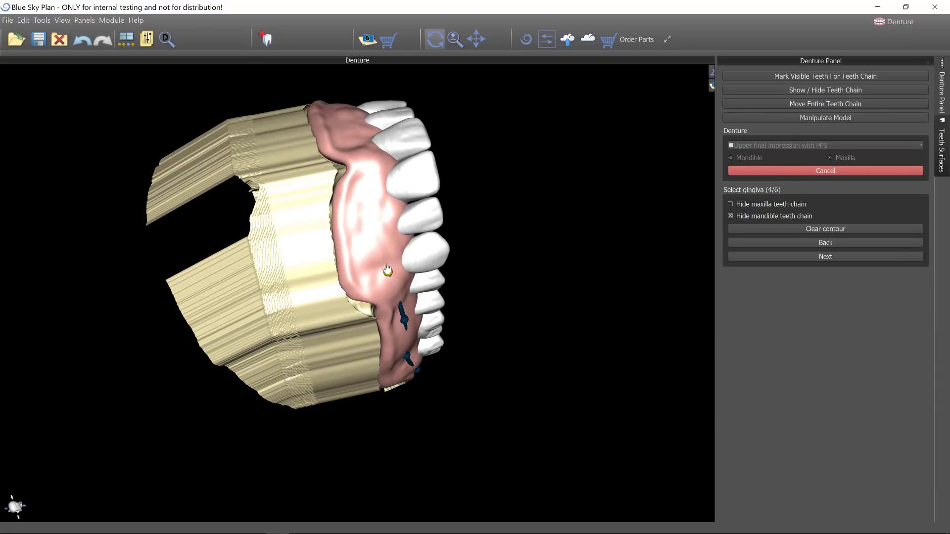
left_click(374, 203)
left_click(360, 150)
Trace the gingiva contour backward along the patient's left buccal gingiva, from the canine region to behind the last molar.
left_click_drag(322, 110, 401, 293)
left_click(397, 279)
left_click(384, 230)
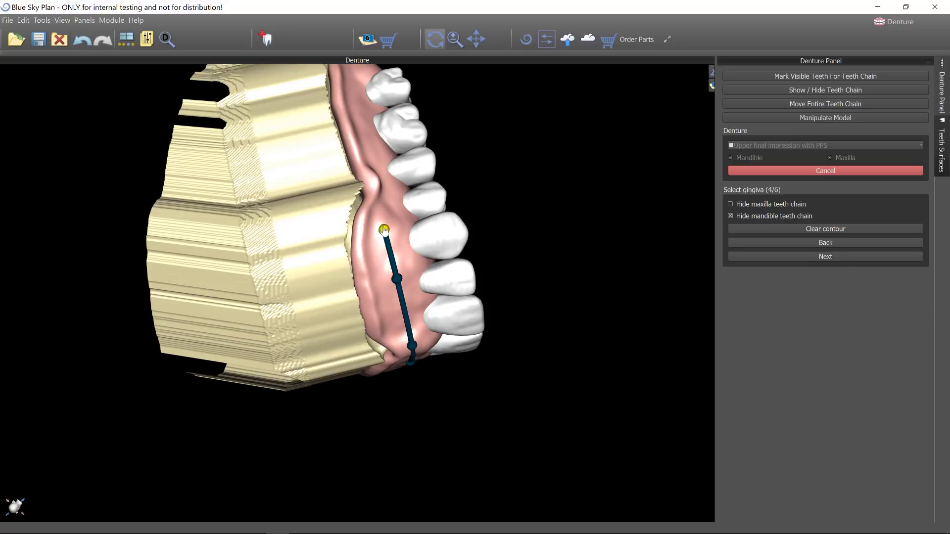
left_click(384, 177)
left_click(364, 133)
left_click_drag(365, 89, 360, 240)
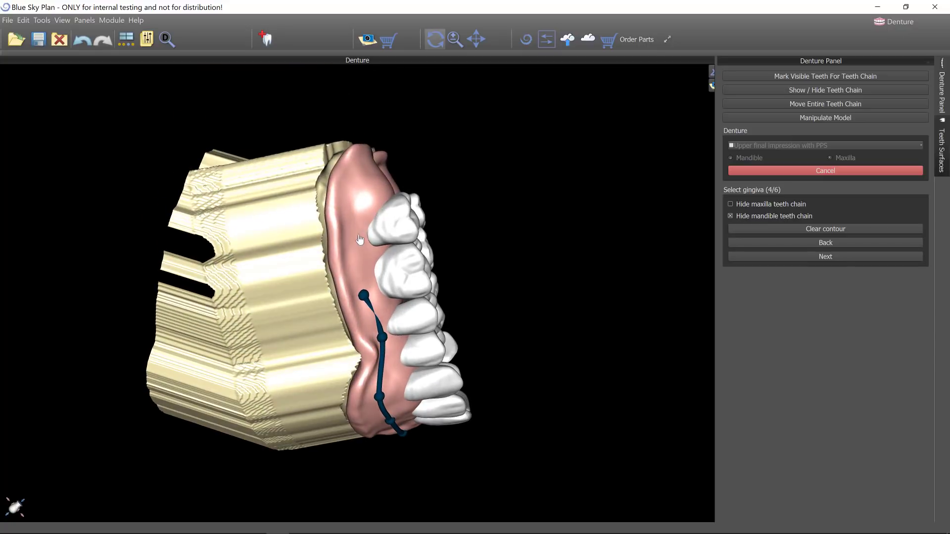
left_click(365, 172)
Bring the contour around the left last molar and forward along the palatal side of the teeth to behind the incisors.
left_click_drag(484, 152, 183, 348)
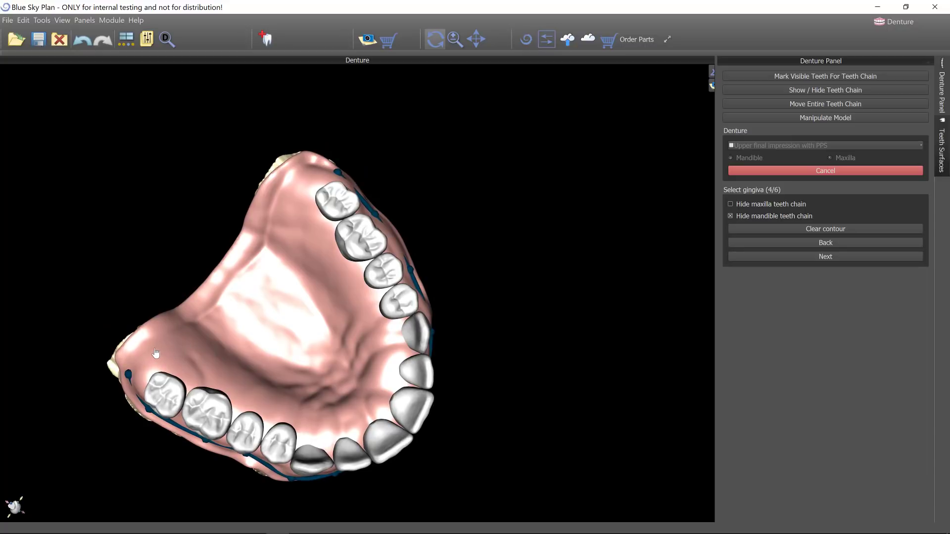
left_click(209, 362)
left_click(252, 397)
left_click(302, 416)
left_click(344, 416)
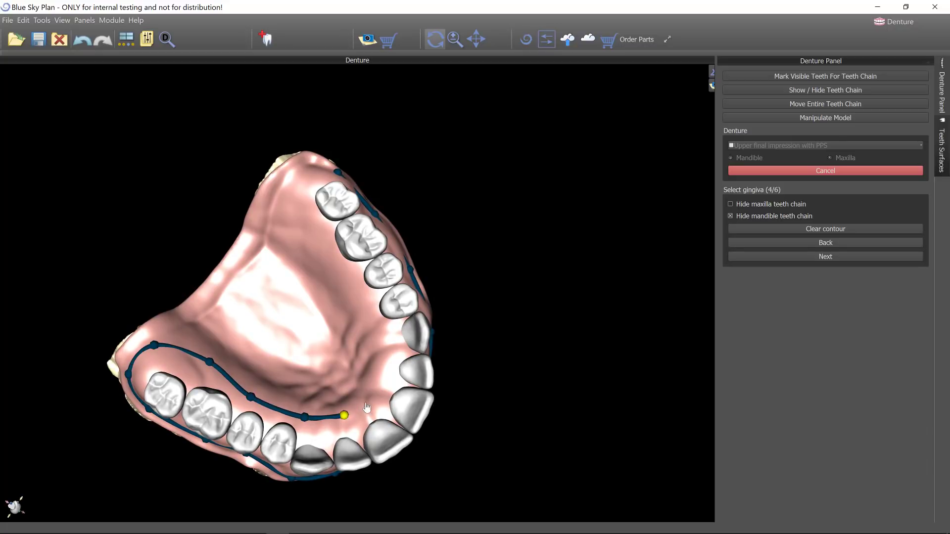
left_click(384, 374)
Trace the contour backward along the palatal side of the right posterior teeth and close it at its starting point.
left_click(359, 304)
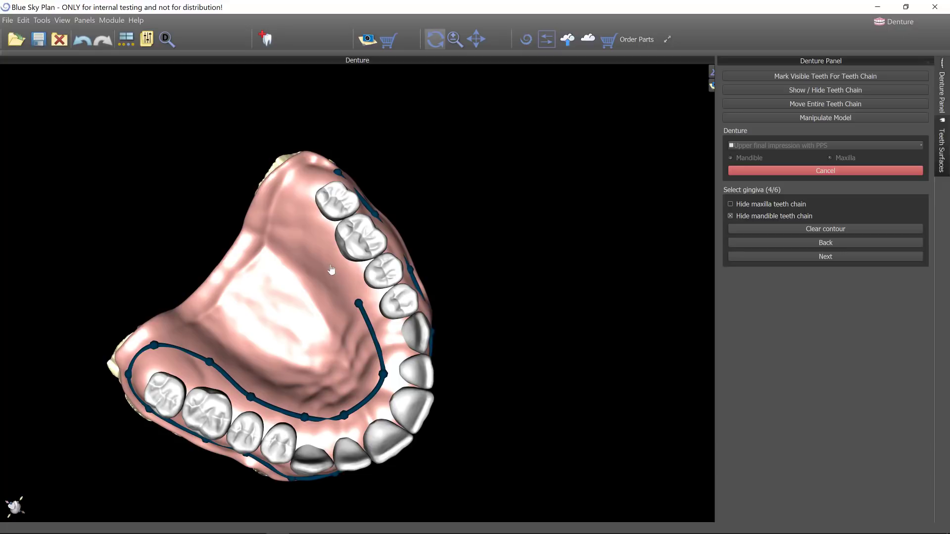
left_click(328, 261)
left_click(304, 225)
left_click(298, 182)
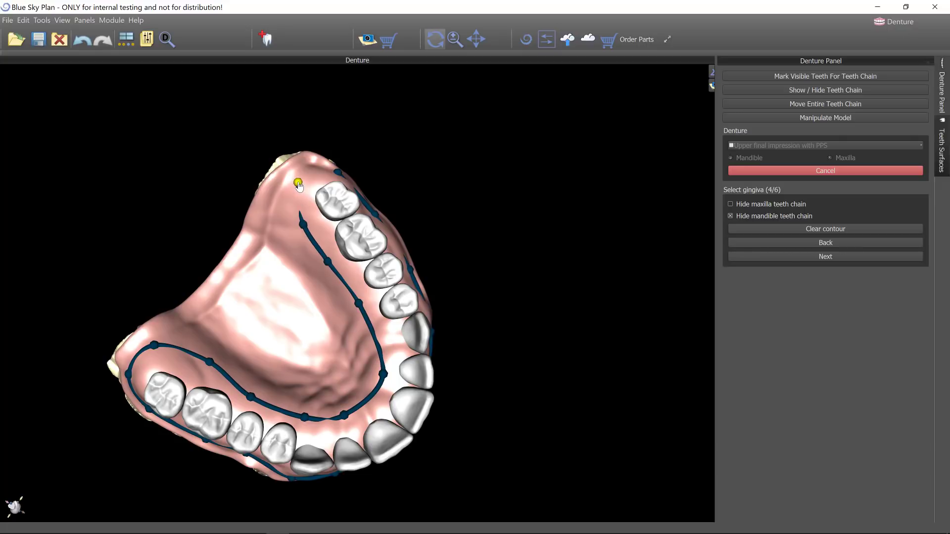
left_click(317, 165)
left_click(329, 168)
left_click(339, 173)
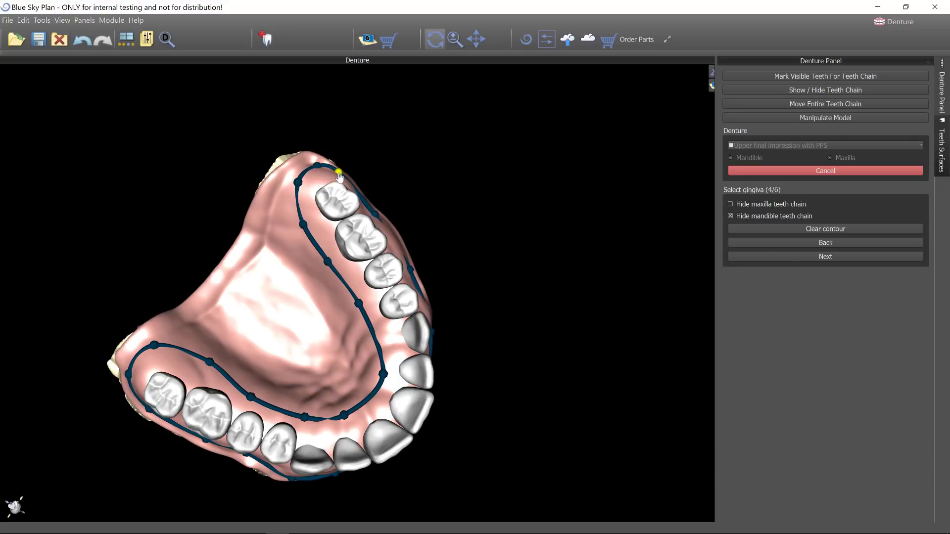
Add and reposition contour points along the patient's right buccal gingiva near the frenum to even out the gingiva outline.
left_click_drag(513, 170, 310, 299)
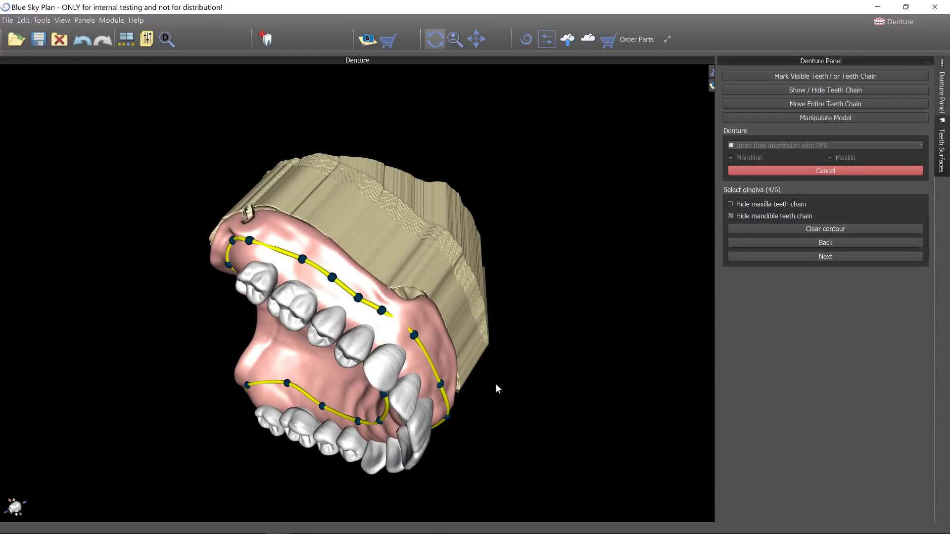
left_click_drag(596, 357, 392, 315)
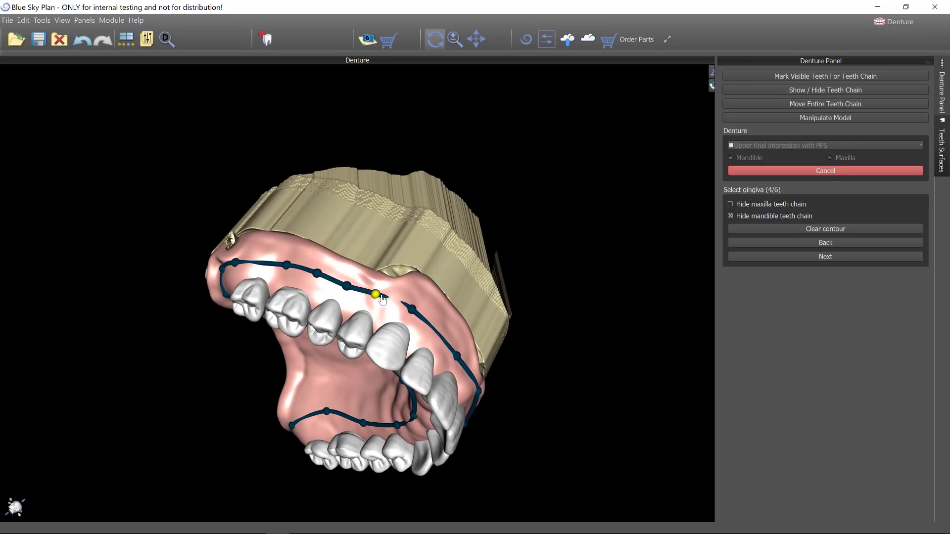
left_click_drag(382, 299, 454, 117)
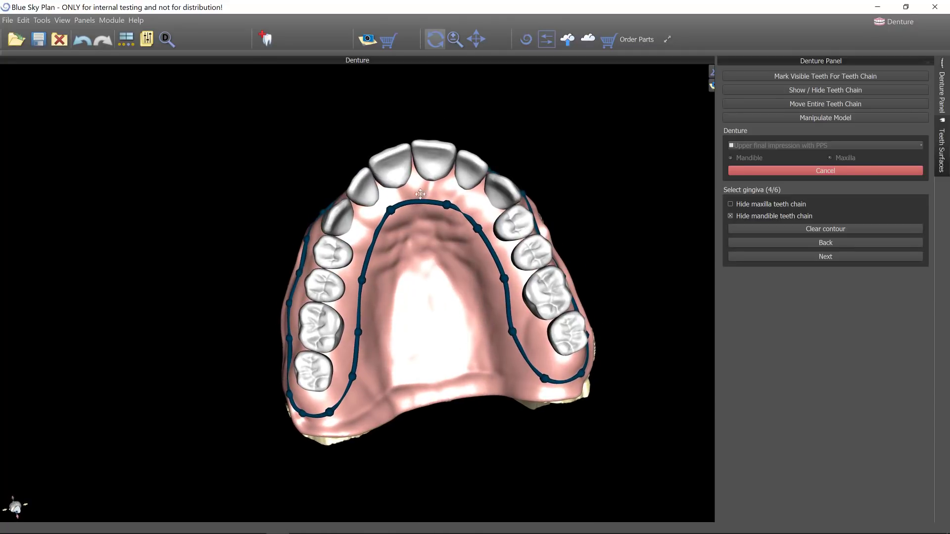
left_click_drag(420, 194, 544, 262)
left_click_drag(365, 421, 445, 420)
scroll(435, 341, "up", 3)
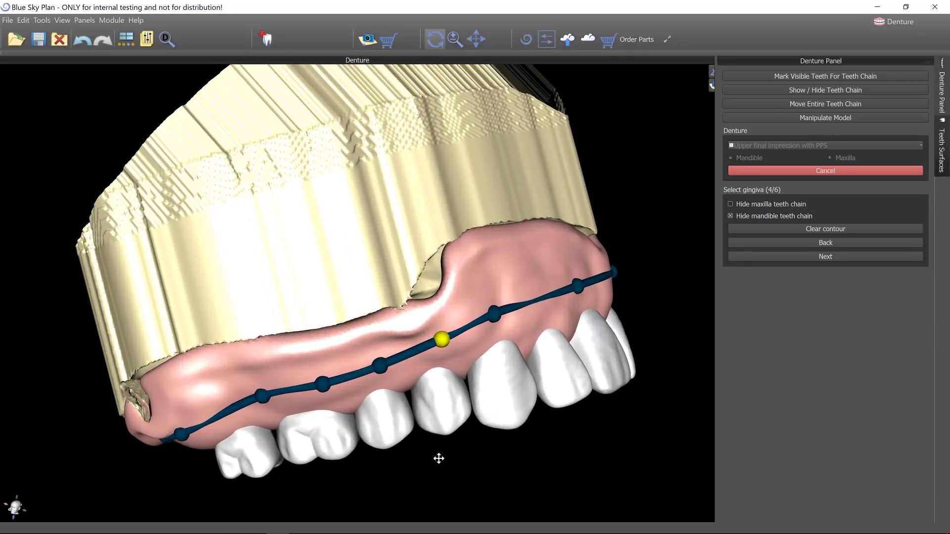
Apply the gingiva contour to build the gingiva around the maxillary teeth, and inspect both buccal sides.
left_click_drag(438, 458, 373, 408)
scroll(373, 282, "up", 5)
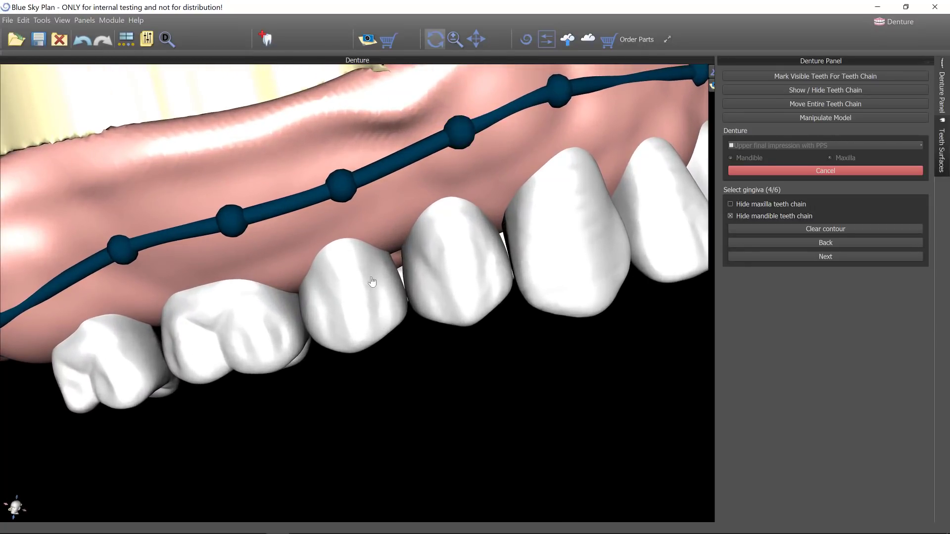
left_click(841, 257)
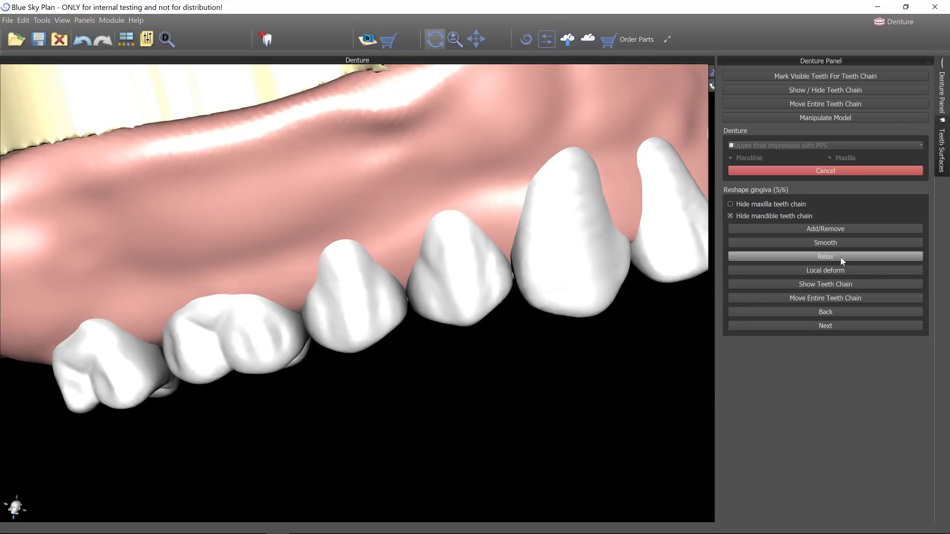
left_click_drag(622, 331, 550, 337)
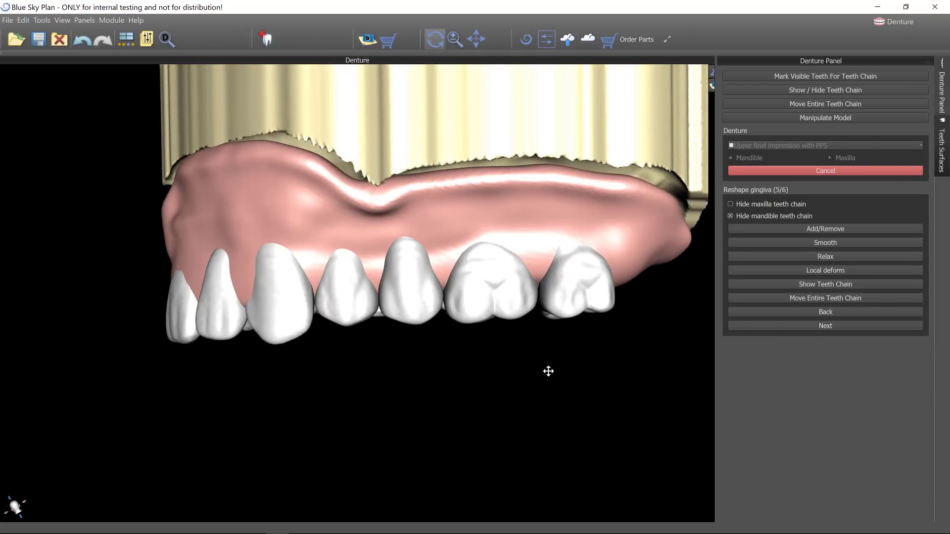
Examine how the gingiva meets the teeth along both buccal sides and across the palate.
left_click_drag(549, 371, 447, 412)
left_click_drag(221, 372, 404, 313)
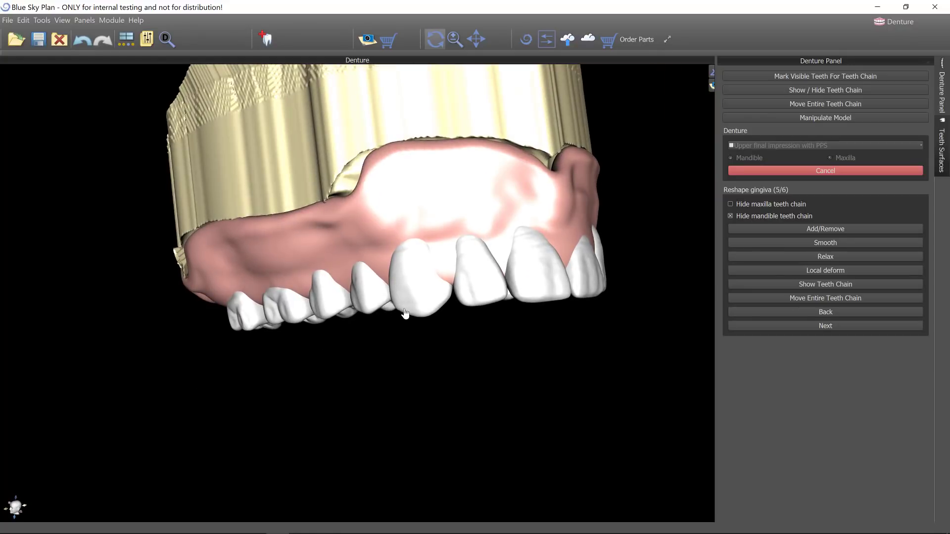
left_click_drag(340, 365, 393, 328)
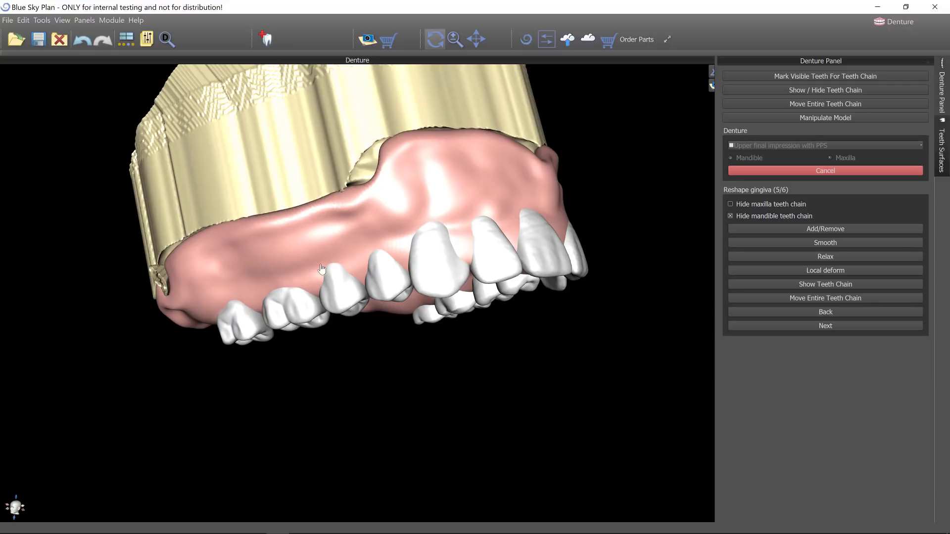
left_click_drag(611, 248, 672, 286)
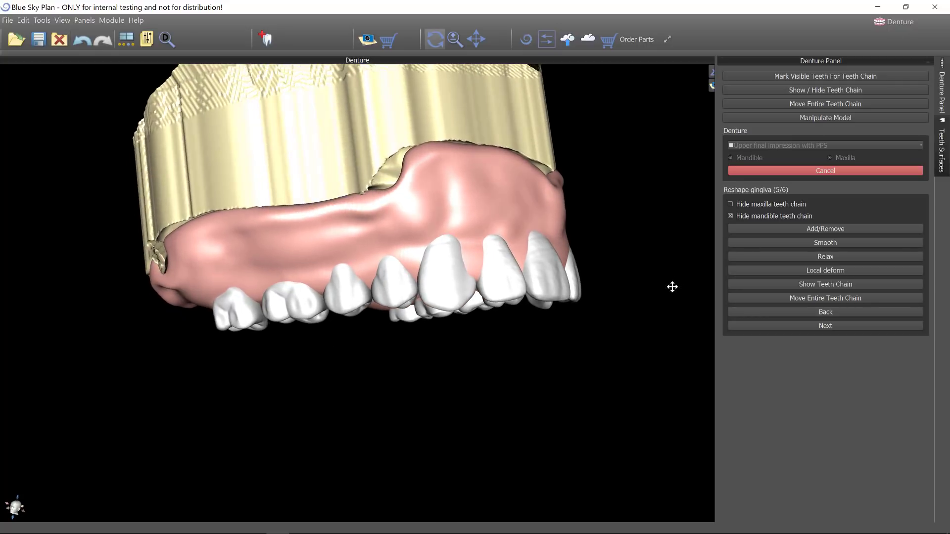
left_click_drag(295, 358, 446, 379)
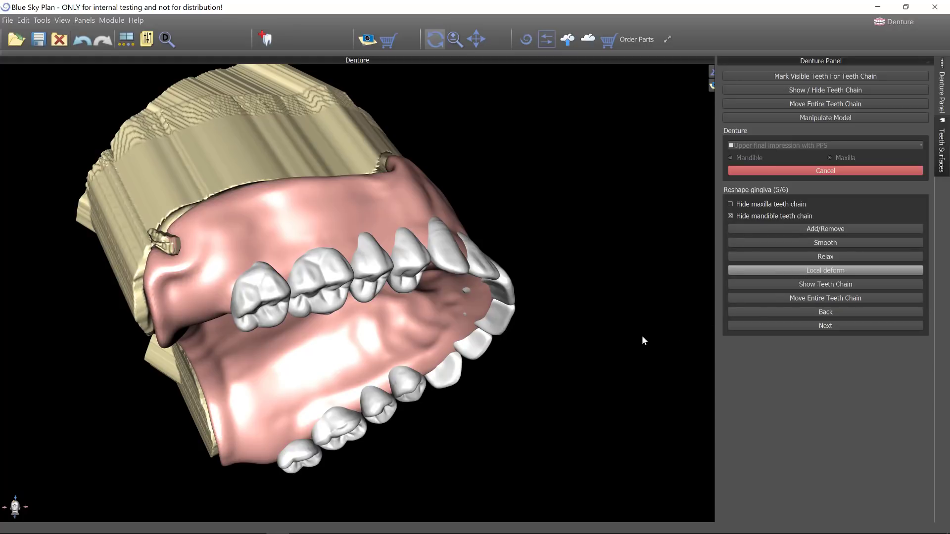
With Local deform and an enlarged tool size, pull out the buccal gingiva above the patient's right molars.
left_click_drag(575, 203, 592, 168)
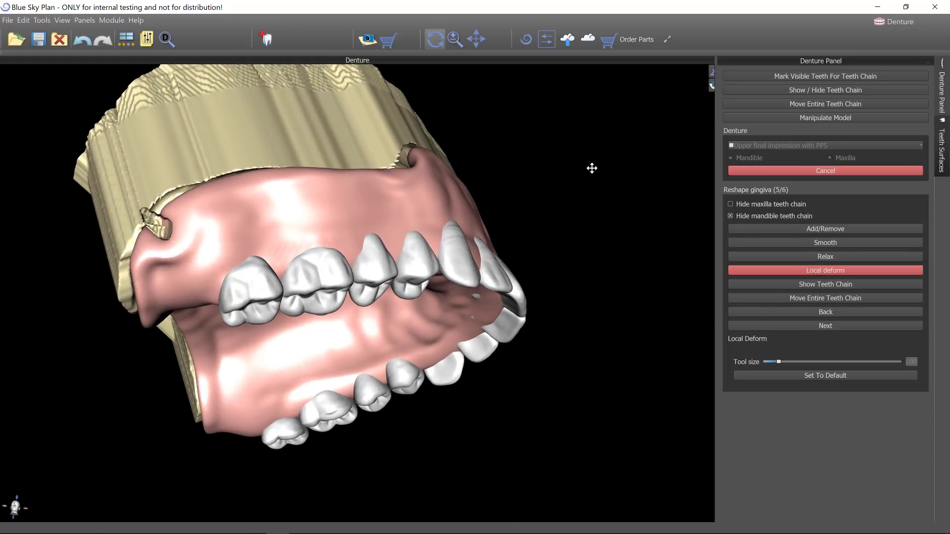
right_click_drag(592, 168, 592, 151)
middle_click_drag(327, 213, 415, 202)
right_click_drag(410, 169, 416, 120)
left_click_drag(401, 174, 369, 225)
right_click_drag(364, 205, 362, 136)
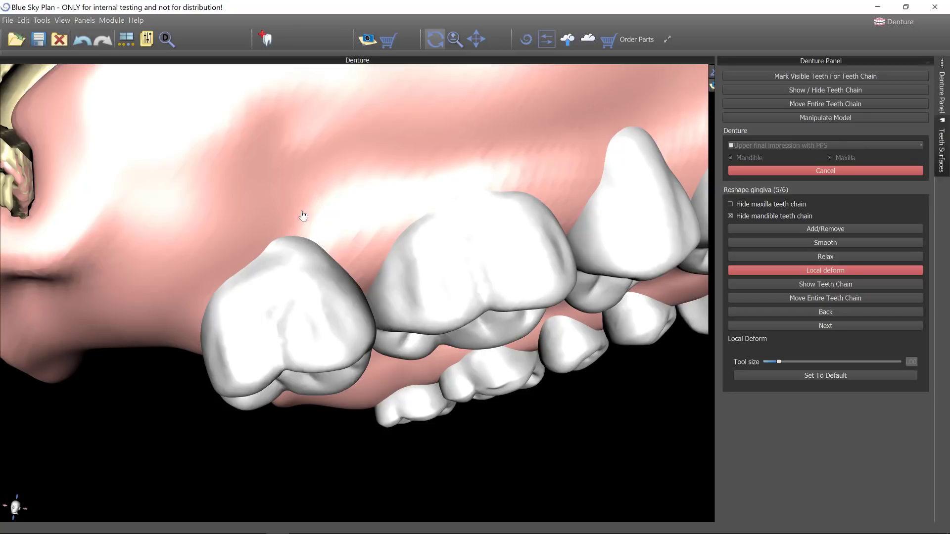
scroll(307, 214, "up", 5, "ctrl")
scroll(312, 213, "up", 3, "ctrl")
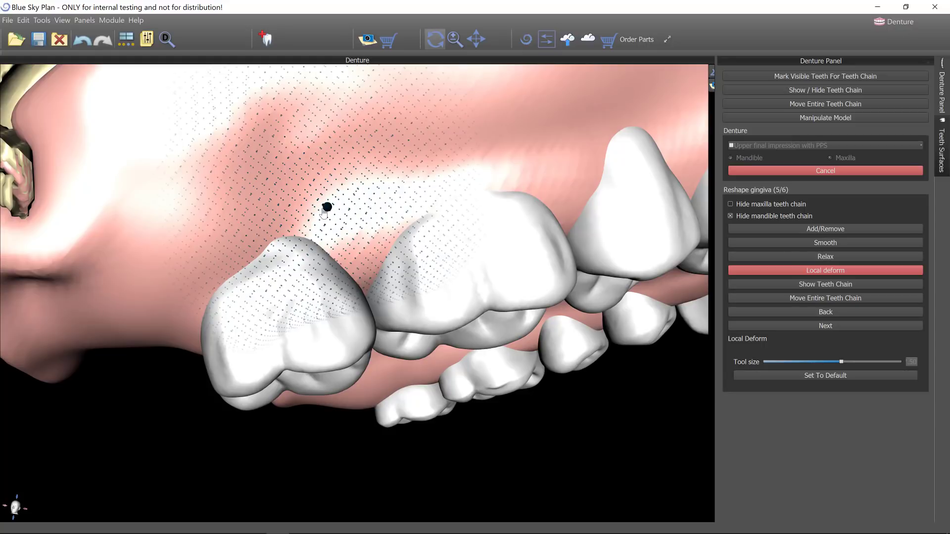
scroll(327, 212, "down", 3, "ctrl")
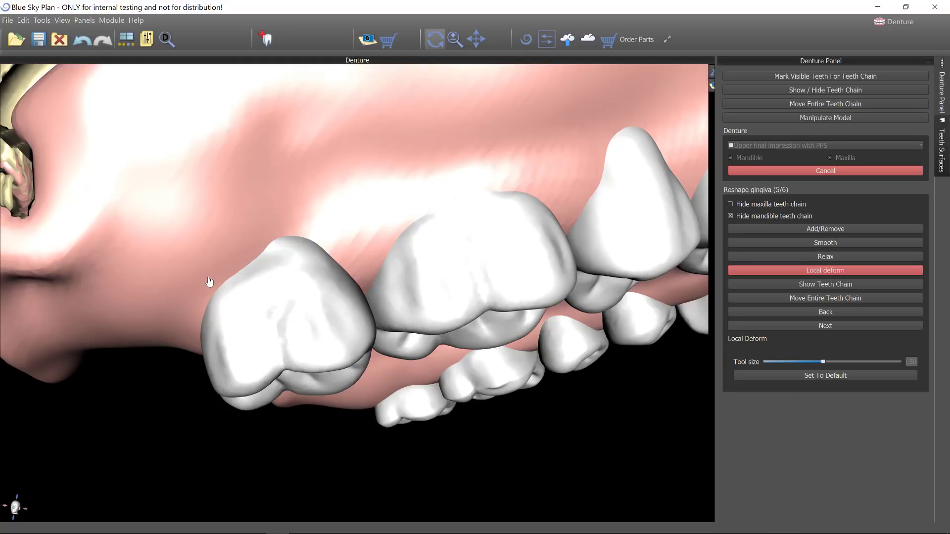
mouse_move(208, 276)
right_mouse_down()
mouse_move(297, 282)
mouse_move(397, 244)
right_mouse_up()
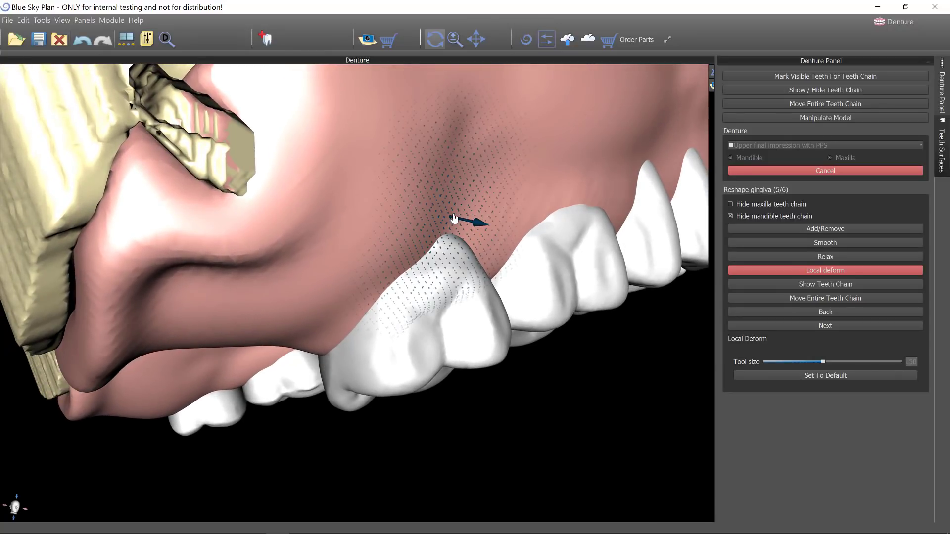
left_click_drag(454, 218, 476, 228)
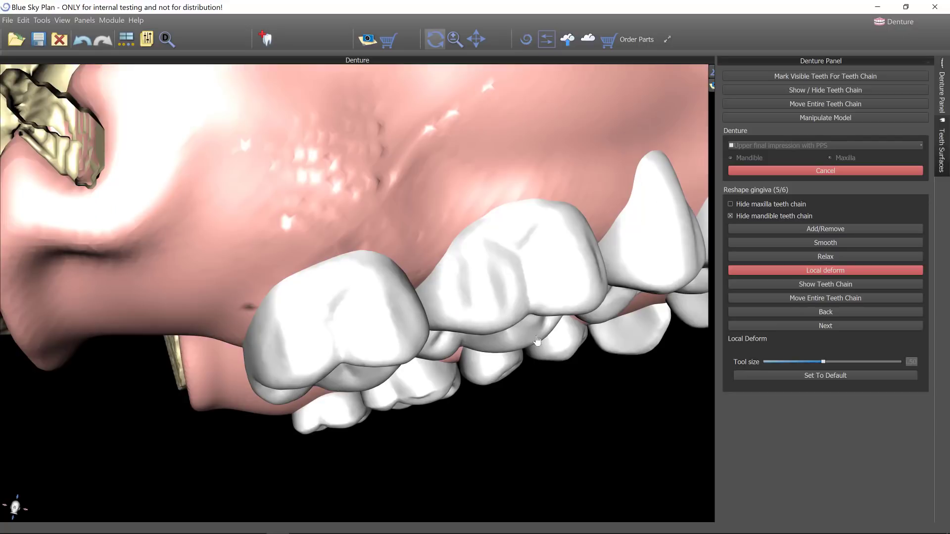
Locally deform the gingiva over the right canine and between the canine and lateral incisor, adjusting the tool size.
right_click_drag(458, 453, 390, 368)
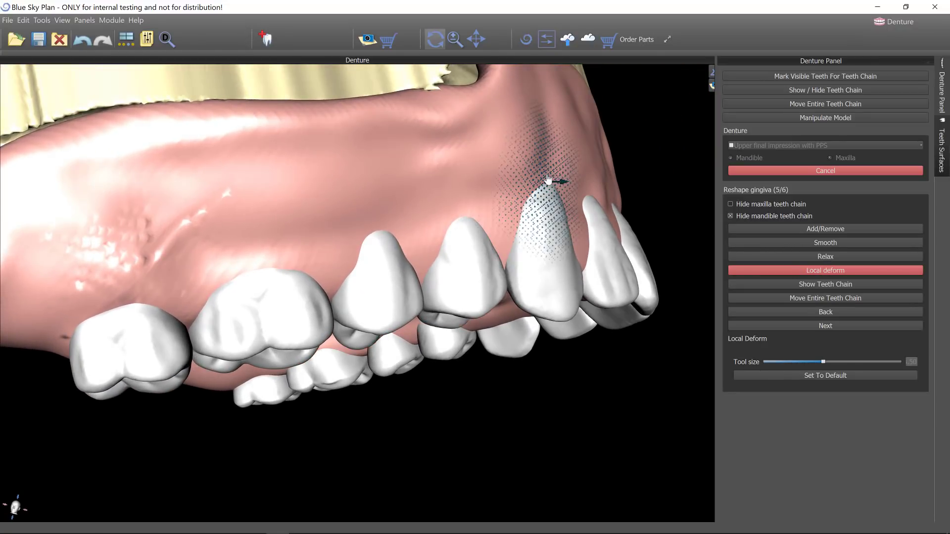
scroll(548, 178, "up", 2)
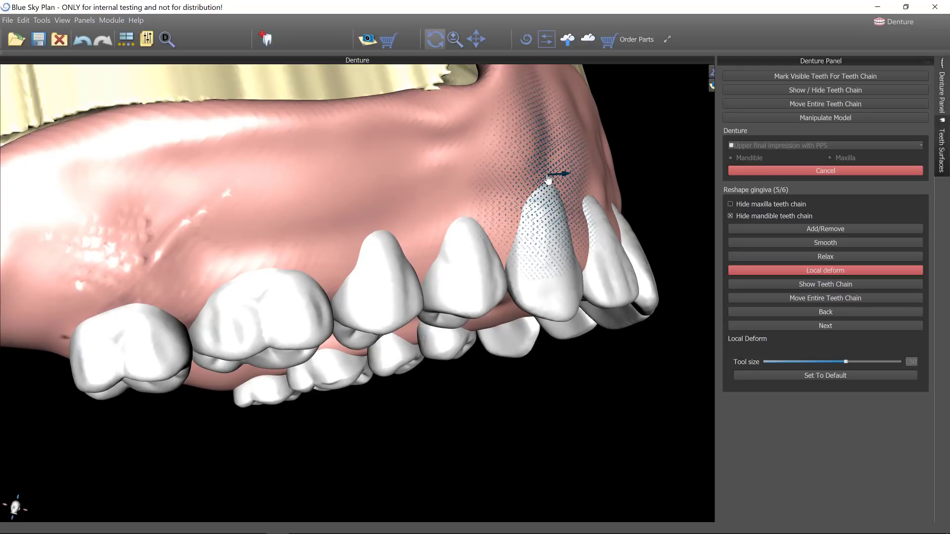
left_click_drag(548, 179, 553, 182)
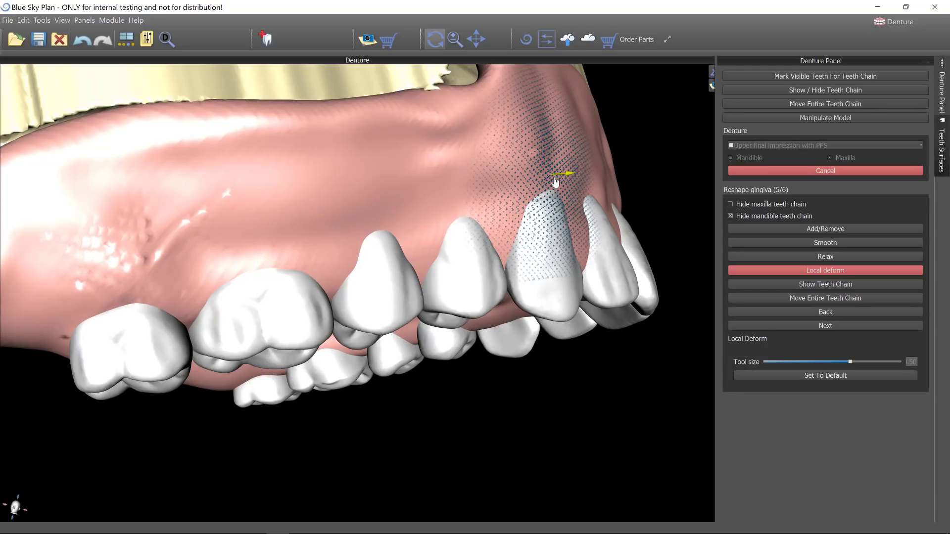
left_click_drag(573, 280, 550, 286)
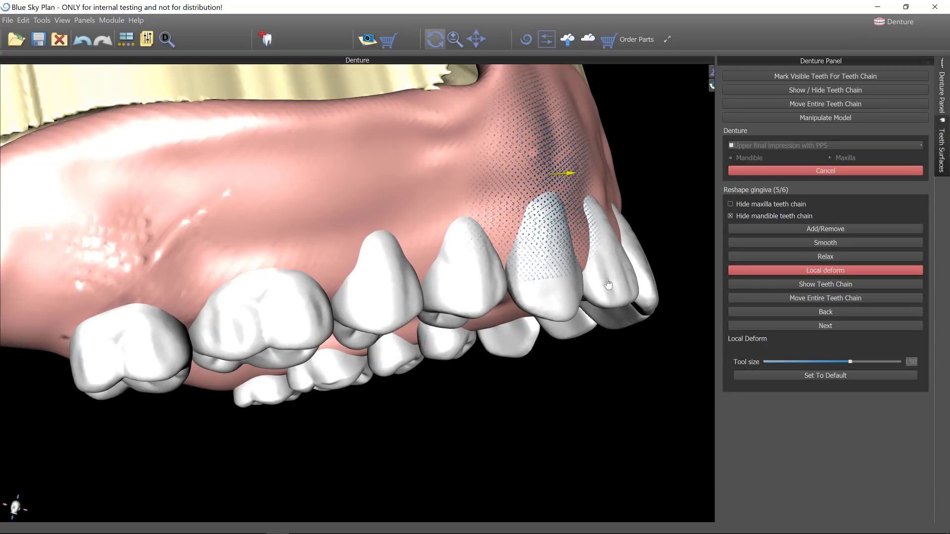
right_click_drag(576, 261, 386, 226)
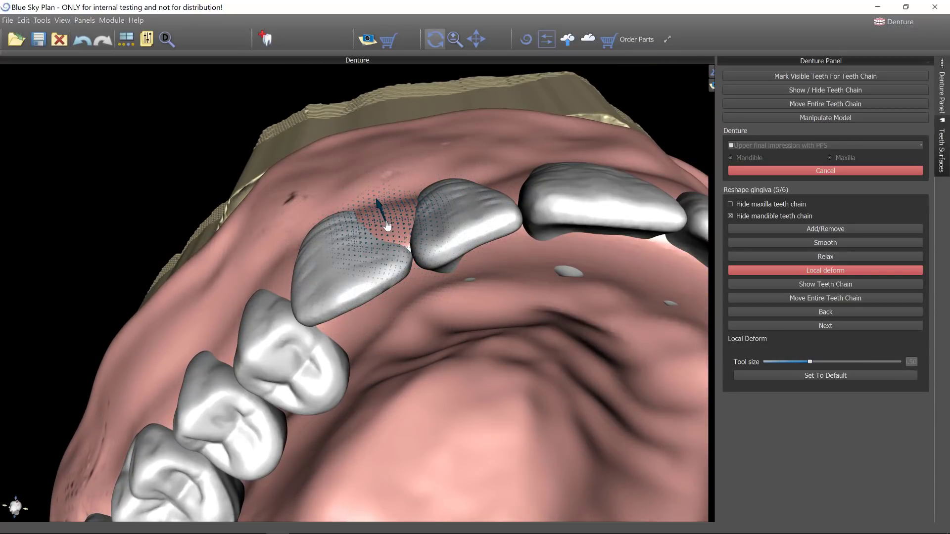
left_click_drag(387, 226, 365, 243)
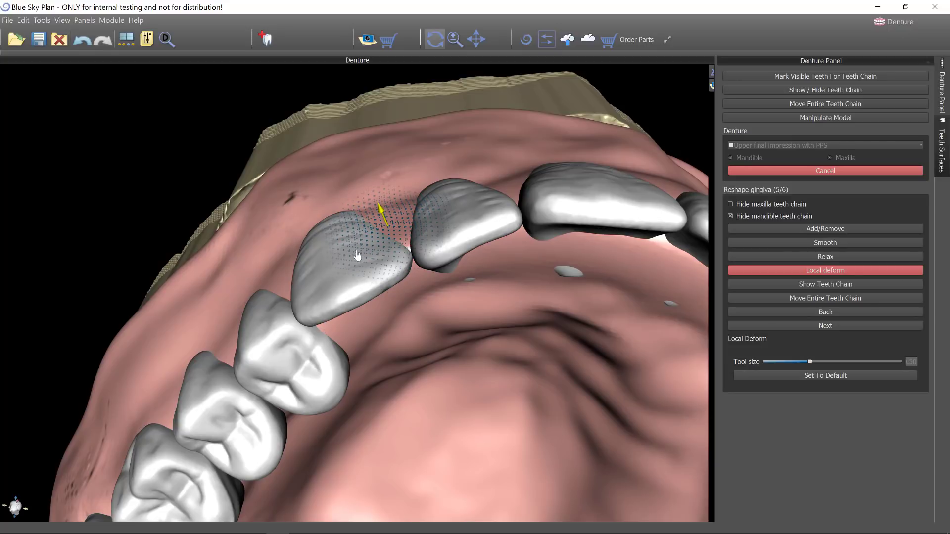
Enlarge the Local deform tool and reshape the palatal gingiva behind the right incisors and canine.
scroll(358, 316, "down", 5)
scroll(367, 317, "up", 1)
right_click_drag(411, 213, 384, 102)
mouse_move(426, 280)
right_mouse_down()
mouse_move(415, 253)
mouse_move(261, 249)
mouse_move(350, 206)
right_mouse_up()
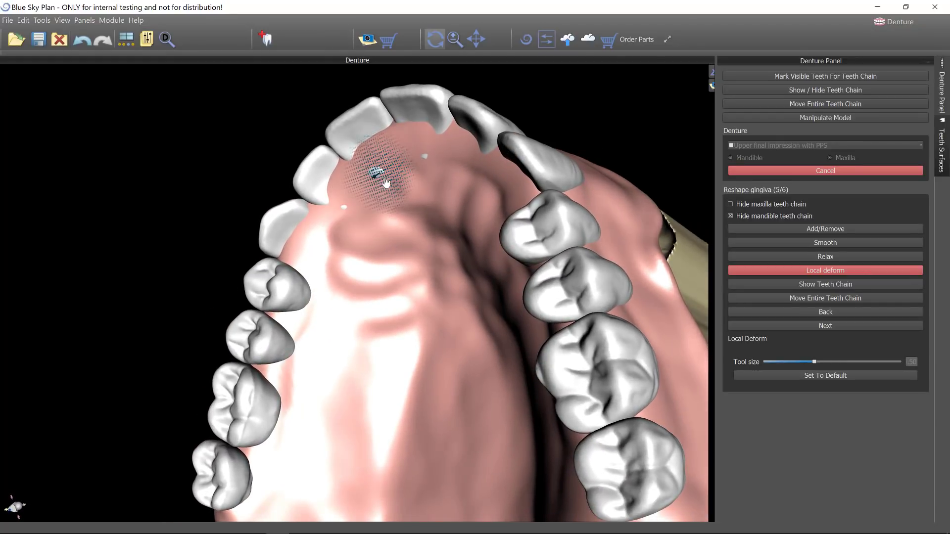
scroll(386, 183, "up", 10, "ctrl")
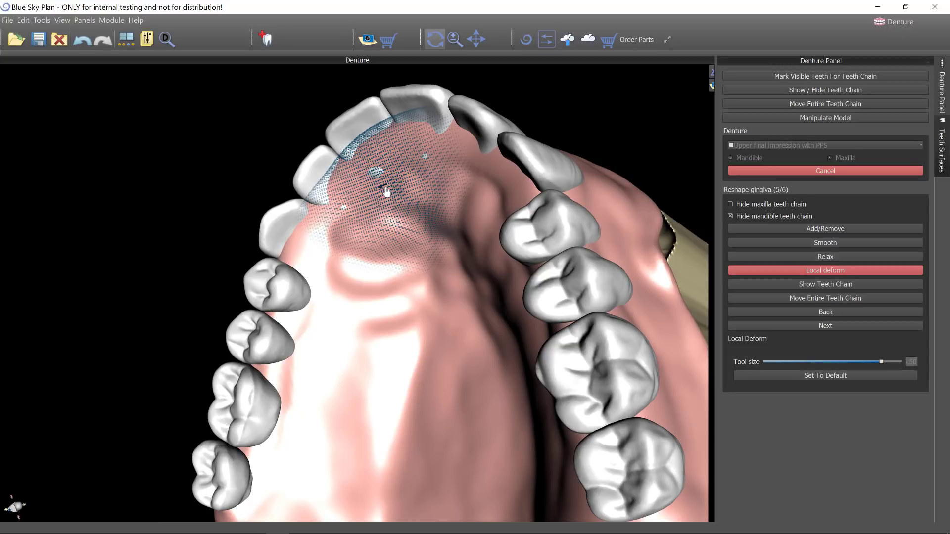
mouse_move(386, 191)
left_mouse_down()
mouse_move(326, 240)
mouse_move(343, 245)
left_mouse_up()
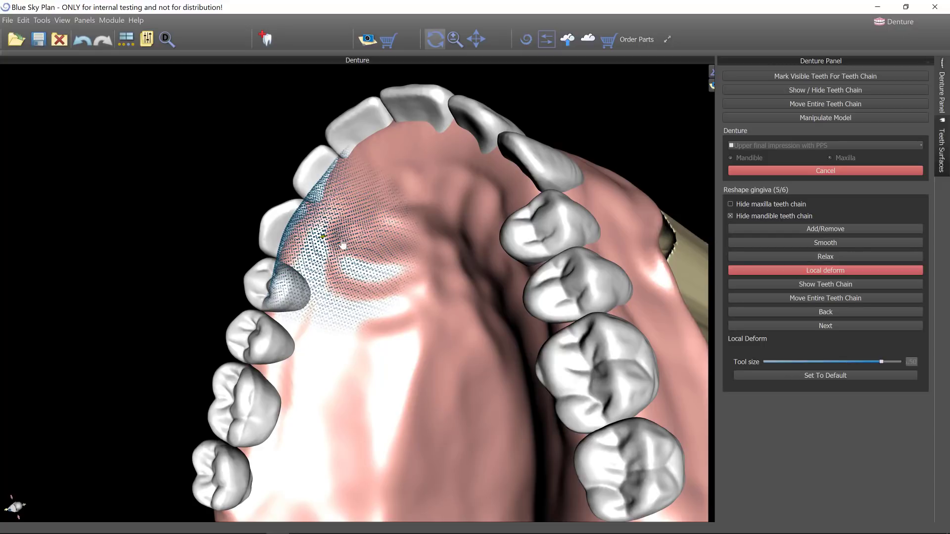
Locally deform the palatal gingiva along the left canine, premolars and molars up against the teeth.
mouse_move(464, 265)
right_mouse_down()
mouse_move(524, 244)
mouse_move(561, 217)
right_mouse_up()
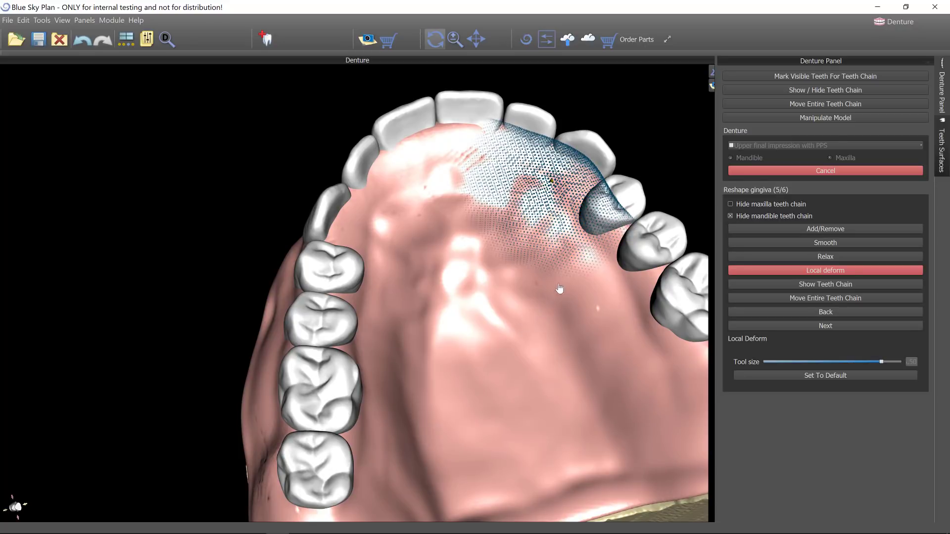
right_click_drag(570, 246, 547, 180)
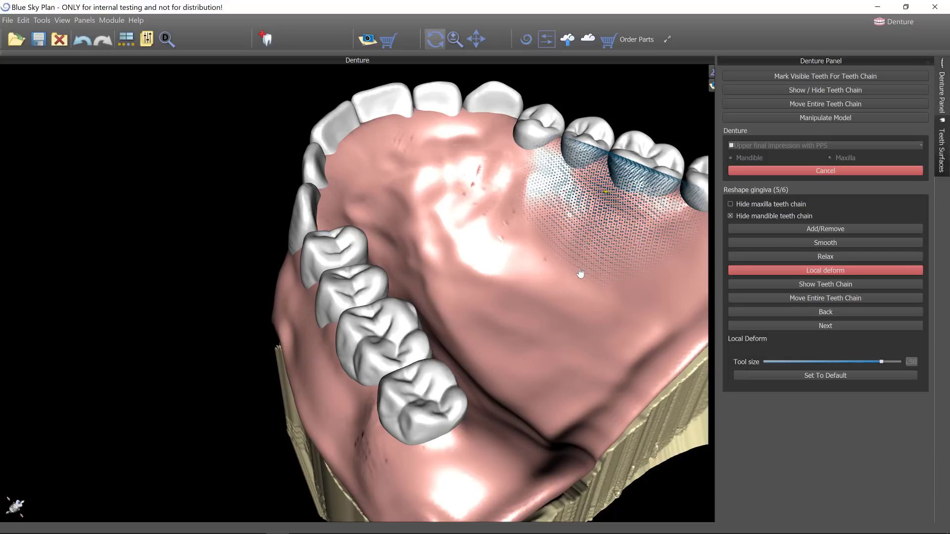
middle_click_drag(581, 273, 475, 255)
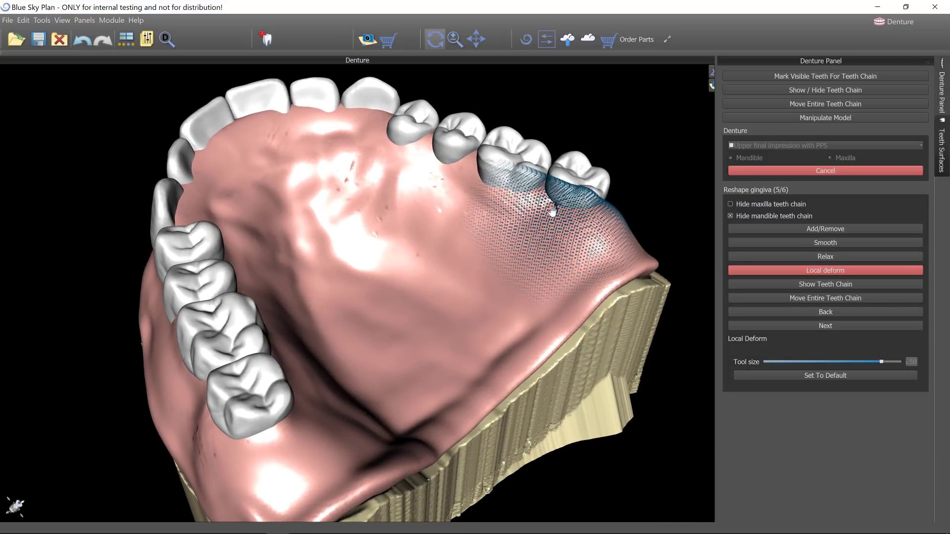
left_click_drag(549, 199, 547, 196)
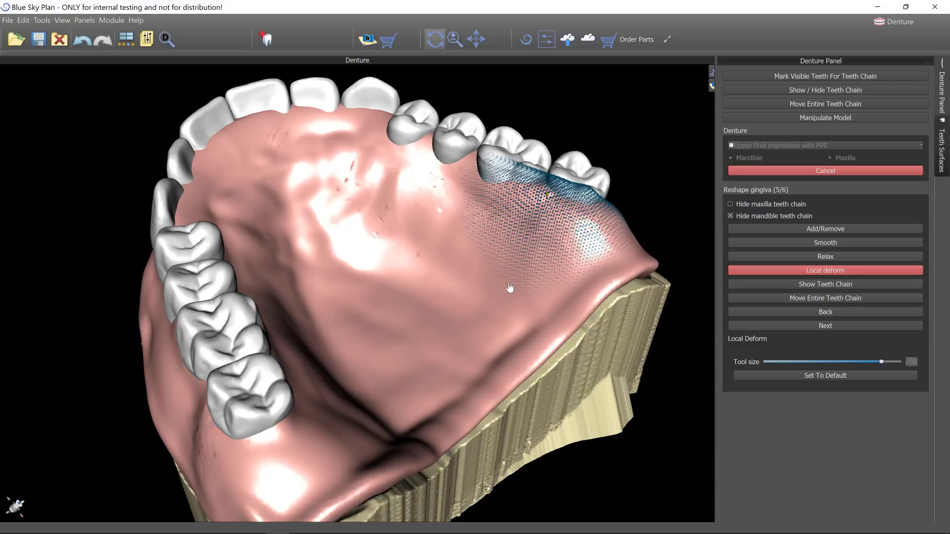
Set the Local deform tool to its largest size and raise the left buccal gingiva around the molars and premolars.
mouse_move(439, 310)
right_mouse_down()
mouse_move(291, 361)
mouse_move(222, 317)
right_mouse_up()
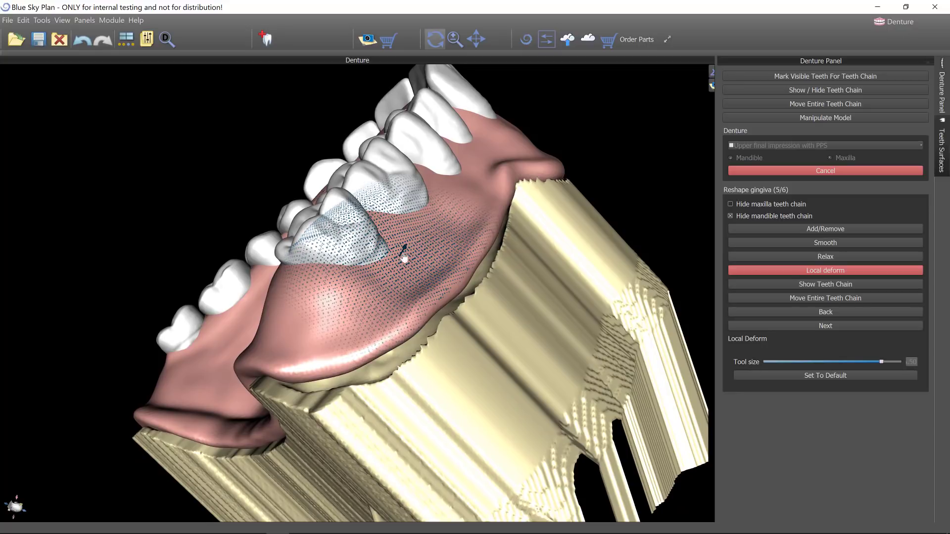
scroll(413, 249, "up", 7)
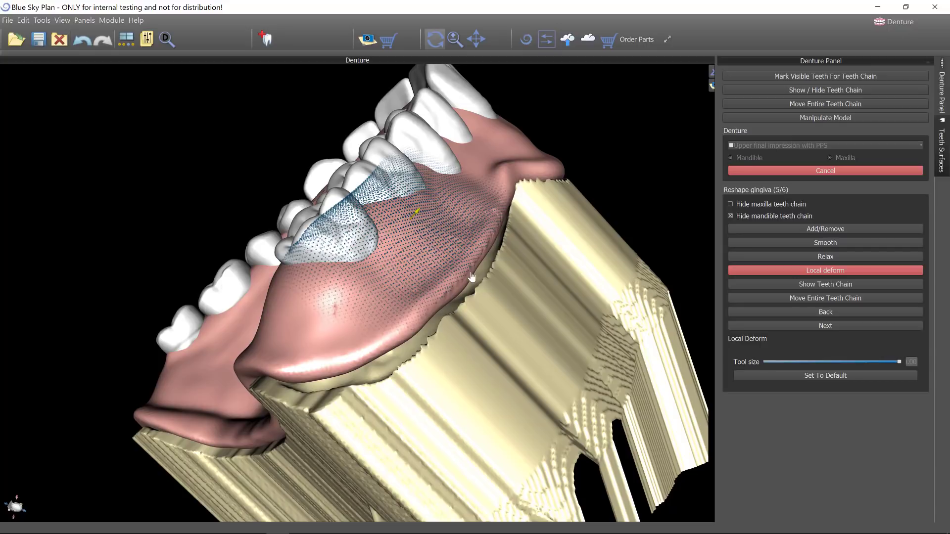
left_click_drag(525, 322, 497, 260)
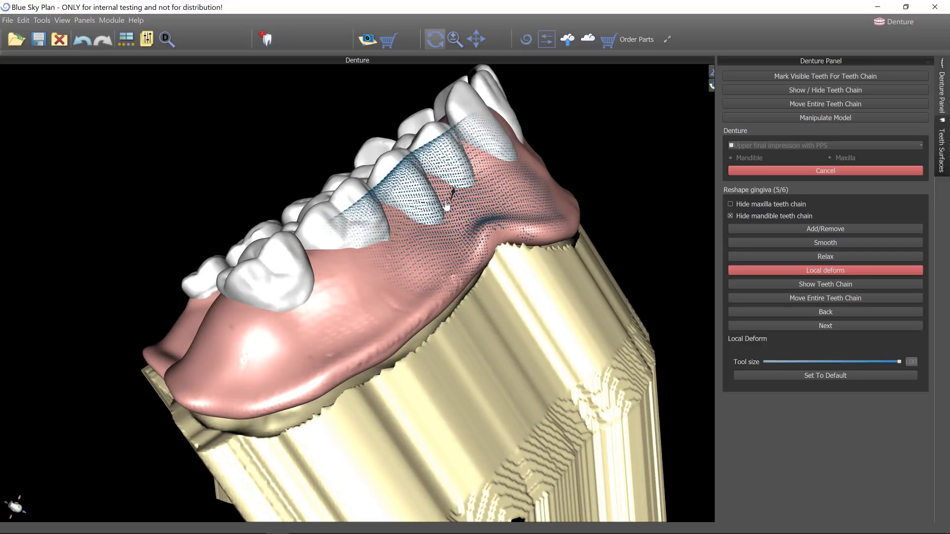
left_click_drag(449, 199, 466, 201)
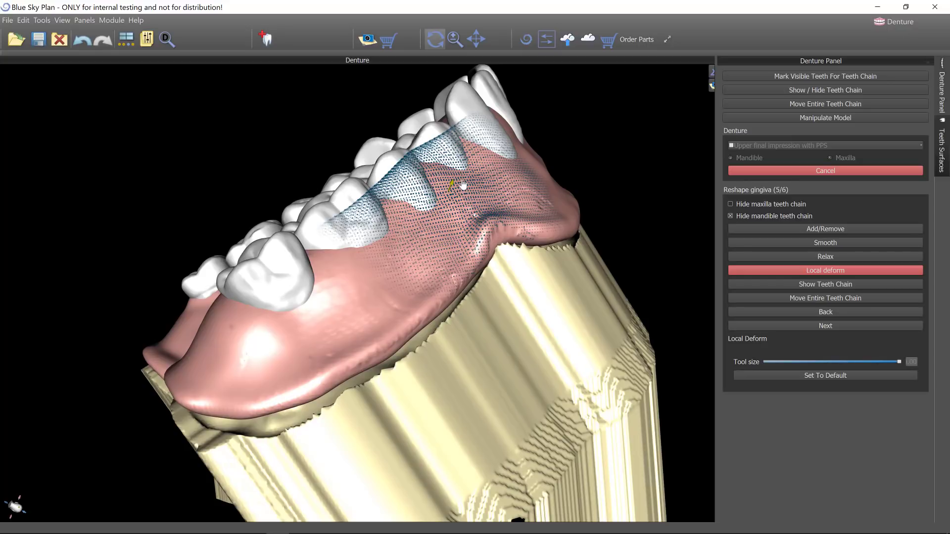
Reduce the Local deform tool size and refine the left buccal gingiva around the premolars and canine.
scroll(464, 184, "down", 3, "ctrl")
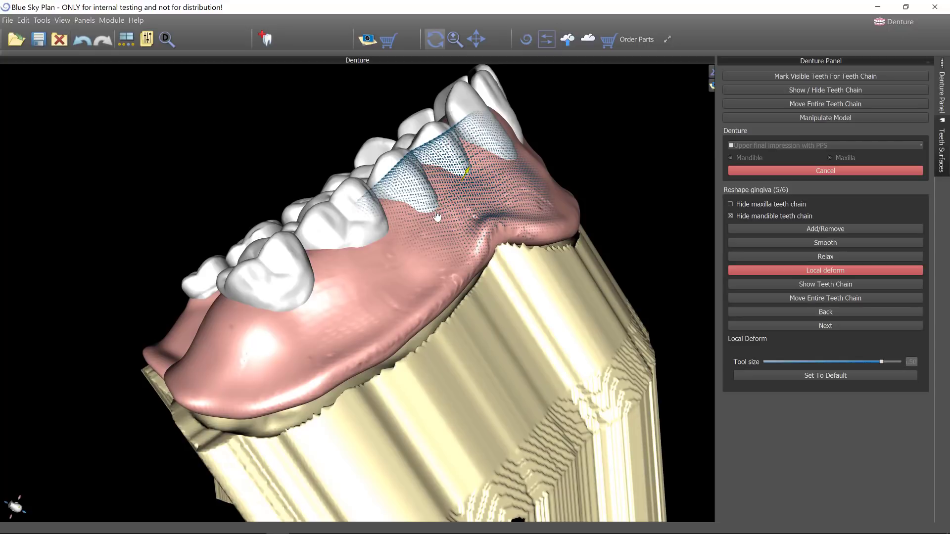
scroll(437, 216, "down", 2, "ctrl")
scroll(436, 216, "down", 2, "ctrl")
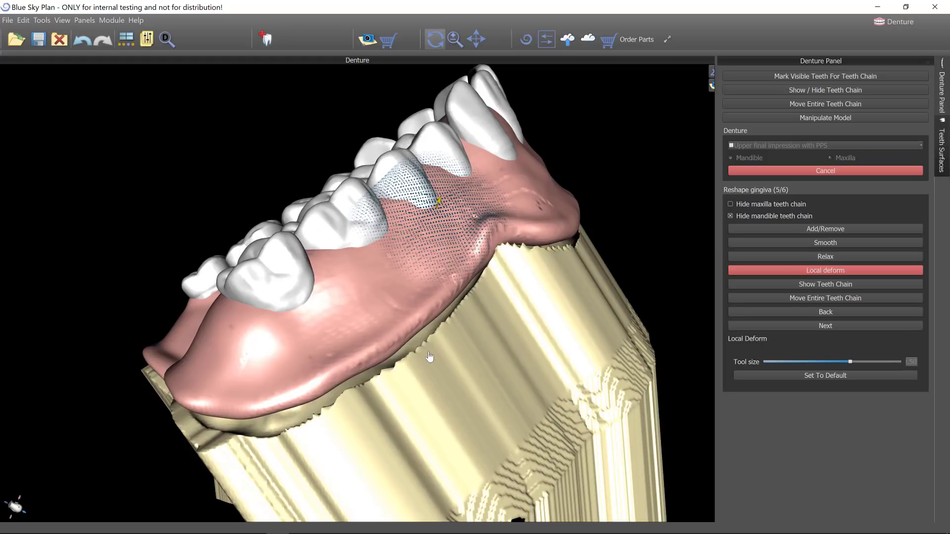
left_click_drag(401, 367, 382, 365)
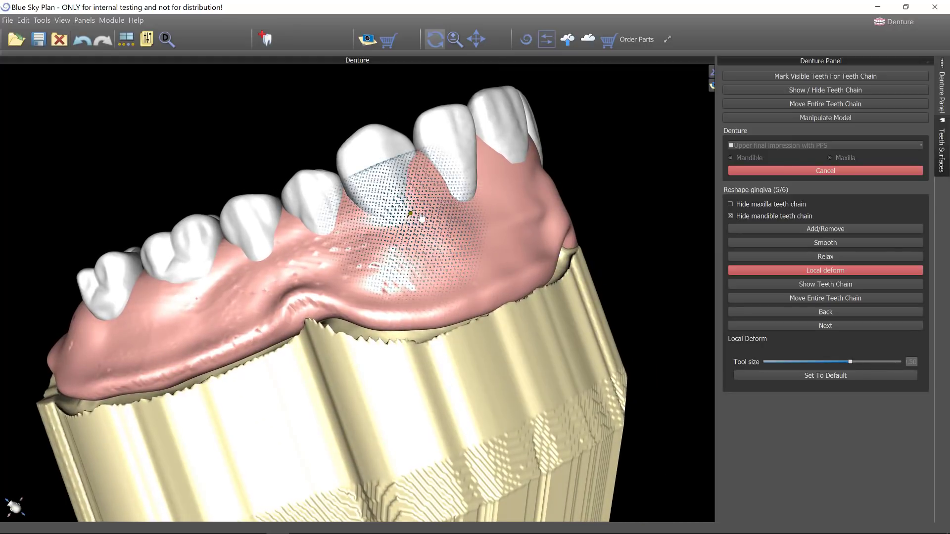
Smooth the deformed gingiva over the left buccal side, the palate and the front of the denture.
left_click(836, 243)
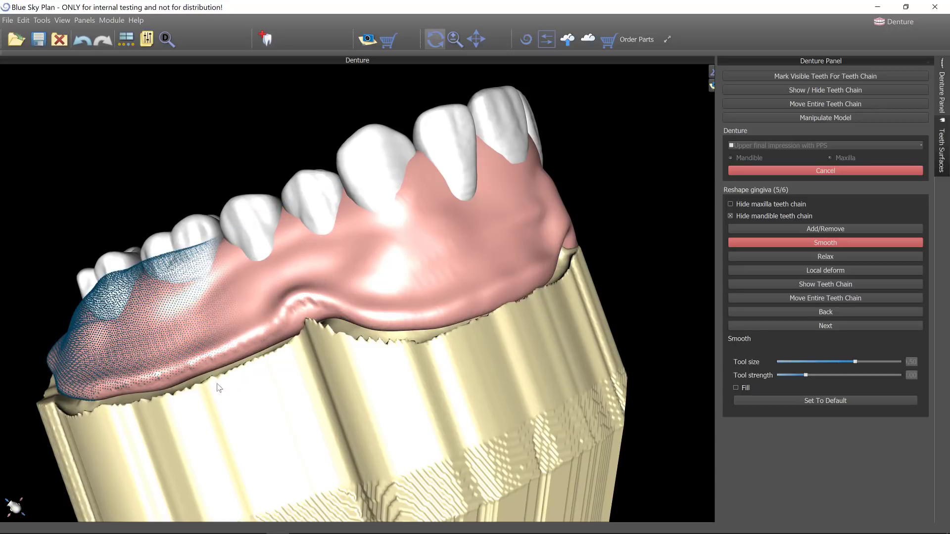
right_click_drag(219, 387, 346, 228)
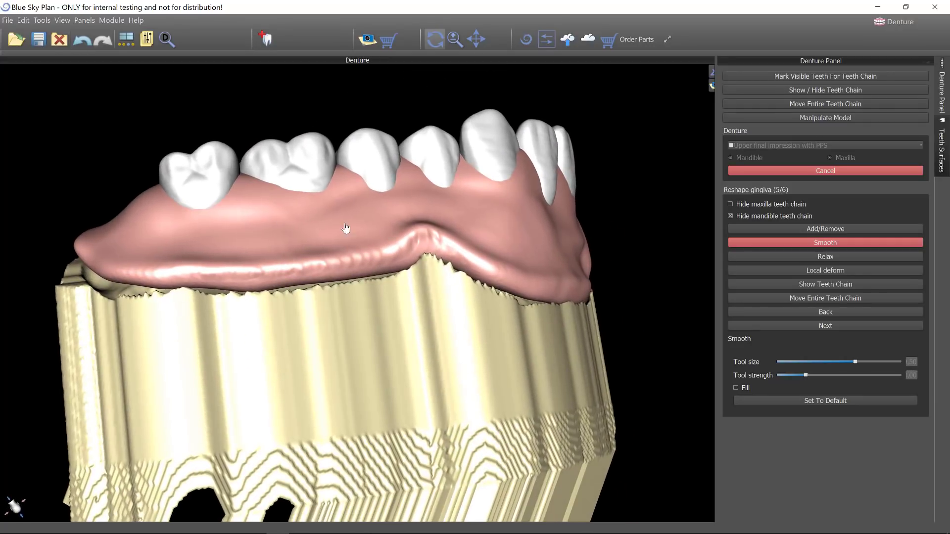
scroll(375, 238, "down", 5)
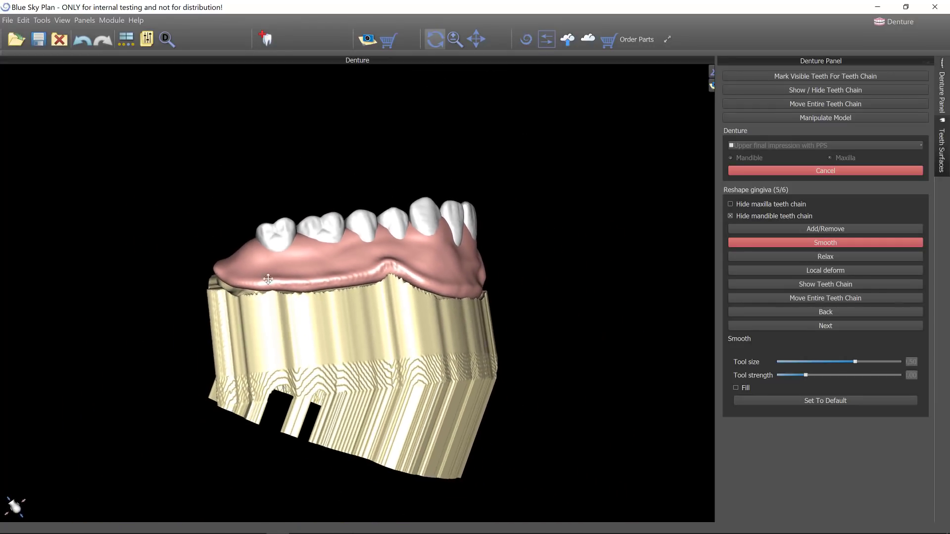
mouse_move(267, 280)
right_mouse_down()
mouse_move(267, 339)
mouse_move(575, 428)
mouse_move(337, 346)
mouse_move(450, 404)
right_mouse_up()
mouse_move(479, 348)
left_mouse_down()
mouse_move(365, 187)
mouse_move(340, 193)
mouse_move(324, 212)
mouse_move(310, 271)
mouse_move(310, 369)
mouse_move(301, 388)
mouse_move(275, 394)
mouse_move(251, 373)
mouse_move(267, 218)
mouse_move(206, 172)
mouse_move(318, 388)
mouse_move(348, 418)
mouse_move(403, 444)
left_mouse_up()
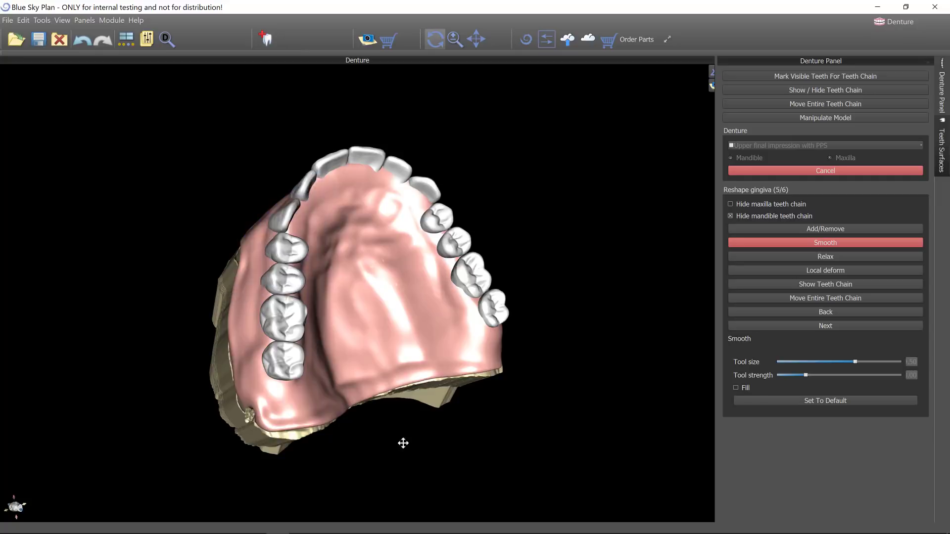
right_click_drag(403, 443, 424, 453)
mouse_move(369, 395)
left_mouse_down()
mouse_move(362, 242)
mouse_move(383, 184)
left_mouse_up()
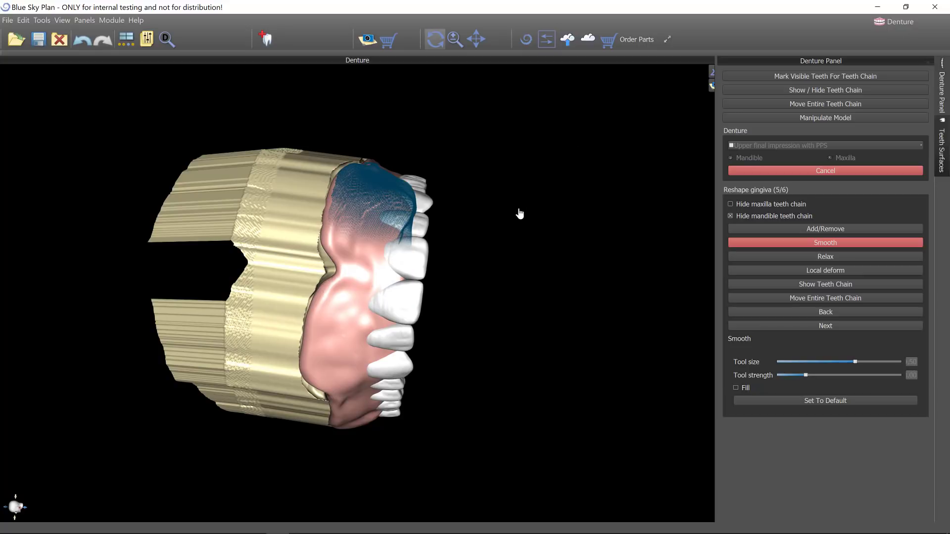
Smooth the gingiva above the front teeth, left canine and premolars.
left_click_drag(461, 339, 451, 329)
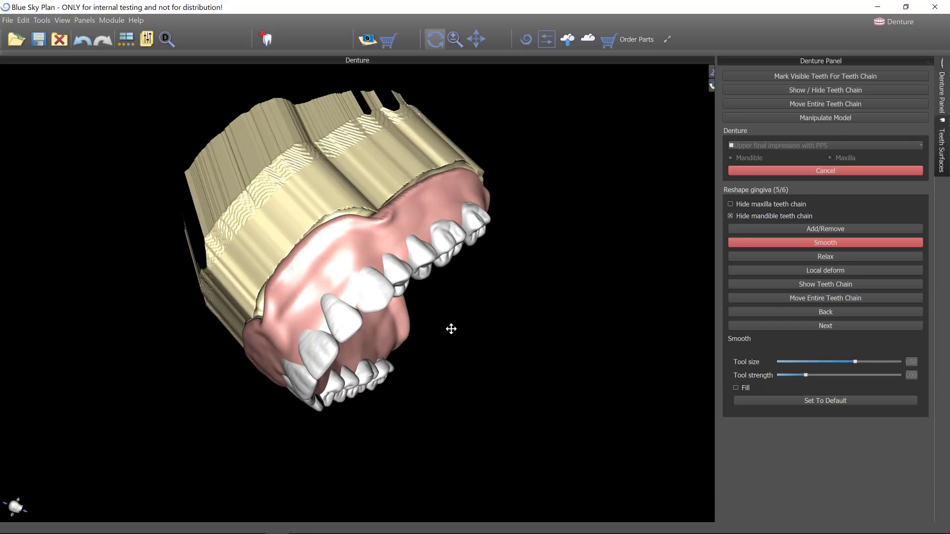
left_click(392, 237)
mouse_move(382, 246)
left_mouse_down()
mouse_move(432, 275)
mouse_move(329, 460)
mouse_move(273, 327)
mouse_move(301, 253)
left_mouse_up()
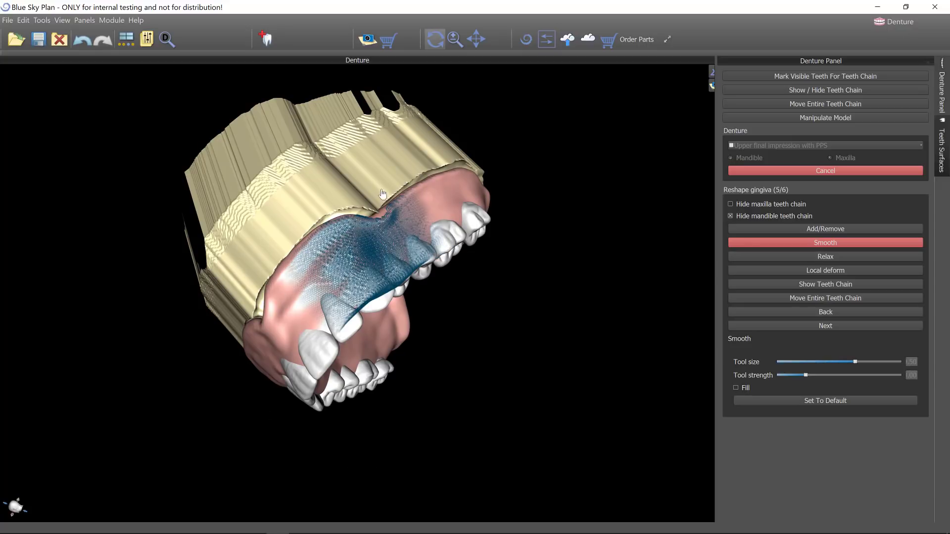
mouse_move(401, 183)
left_mouse_down()
mouse_move(429, 158)
mouse_move(396, 194)
left_mouse_up()
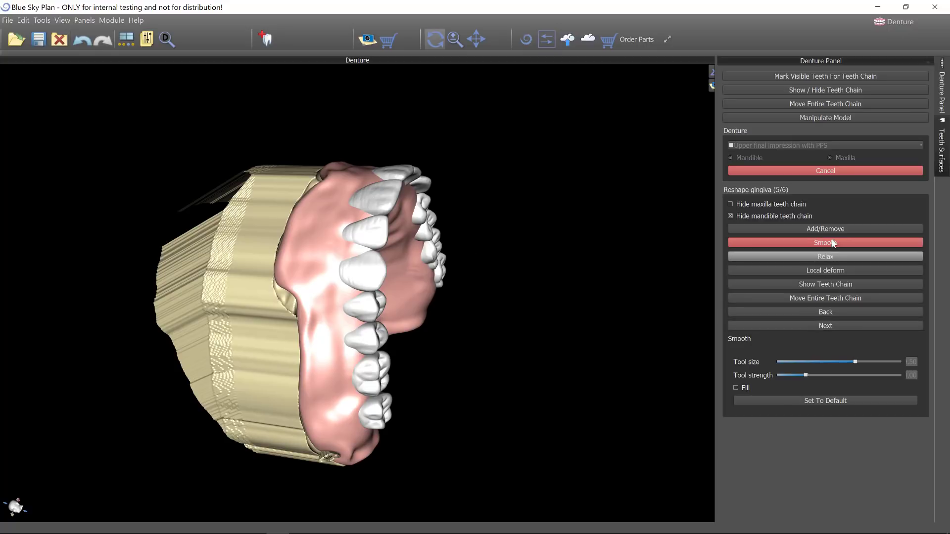
Switch to the Add/Remove tool, reduce its tool size and raise its tool strength to roughly three quarters of the range.
left_click_drag(664, 218, 398, 322)
scroll(398, 322, "up", 5)
scroll(398, 321, "down", 5)
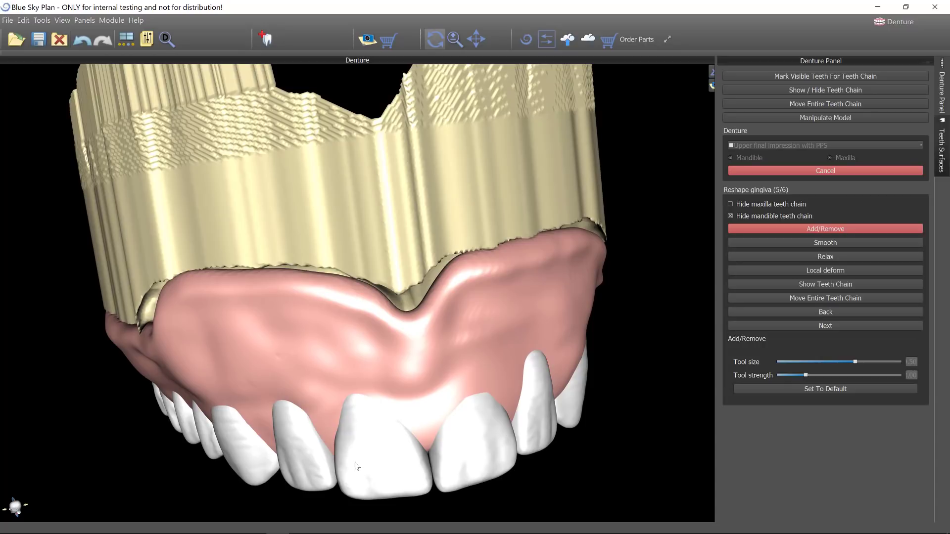
mouse_move(275, 413)
left_mouse_down()
mouse_move(316, 401)
mouse_move(507, 389)
mouse_move(349, 337)
left_mouse_up()
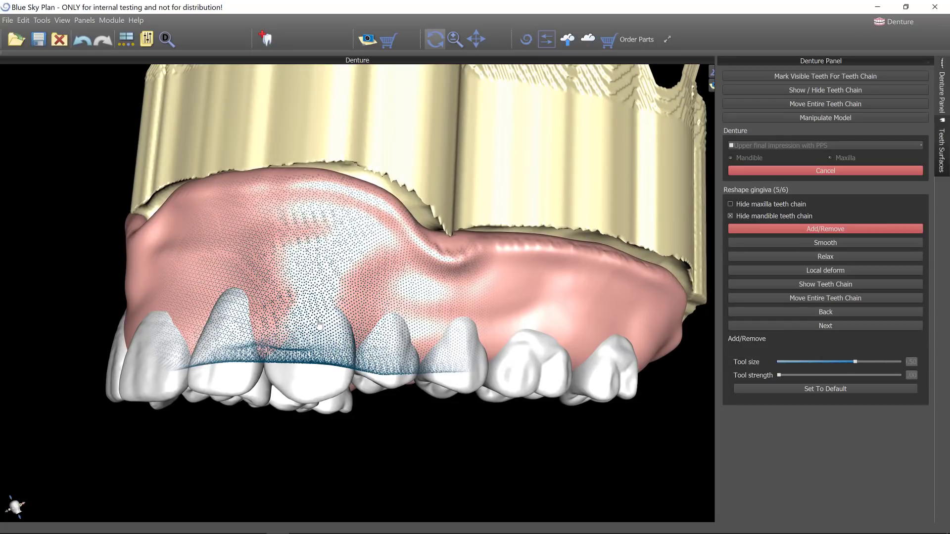
scroll(319, 324, "down", 5)
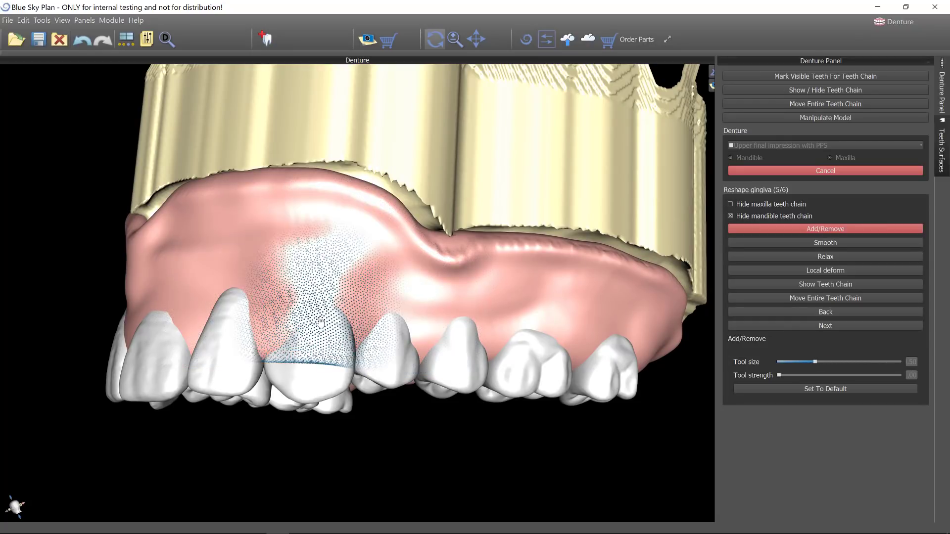
scroll(321, 322, "down", 1)
scroll(321, 322, "down", 2)
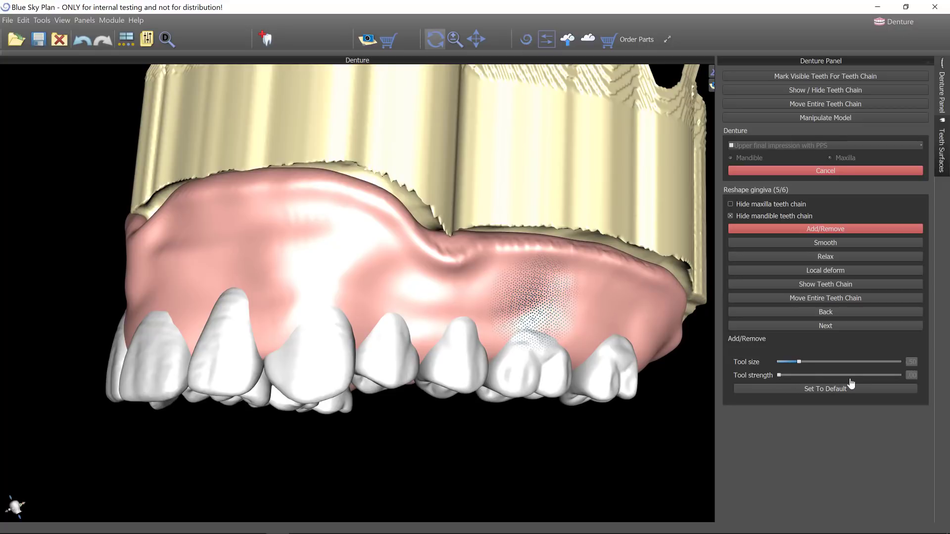
left_click(868, 375)
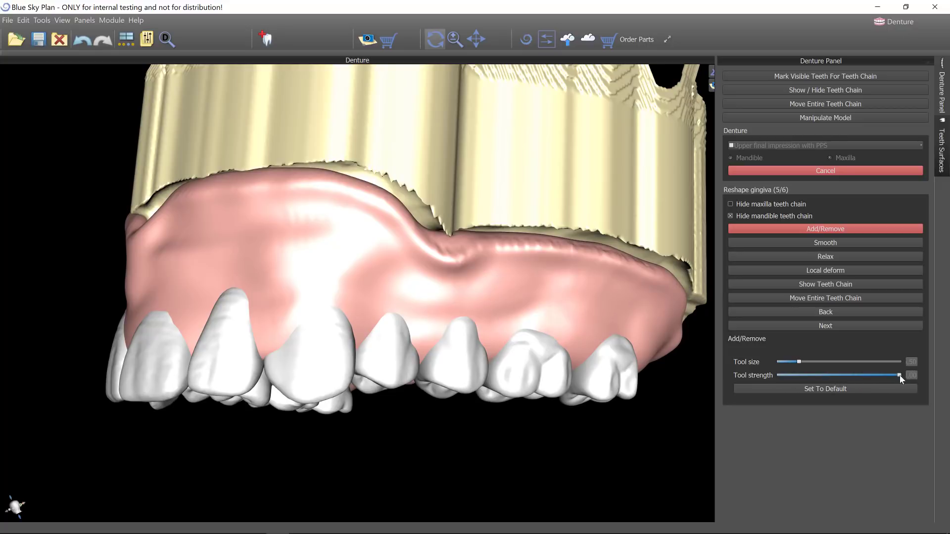
left_click_drag(900, 375, 872, 375)
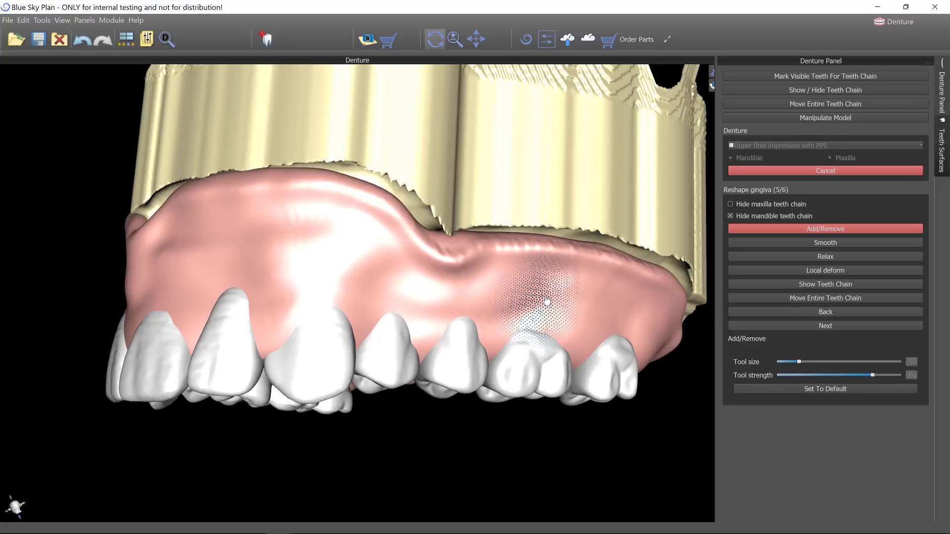
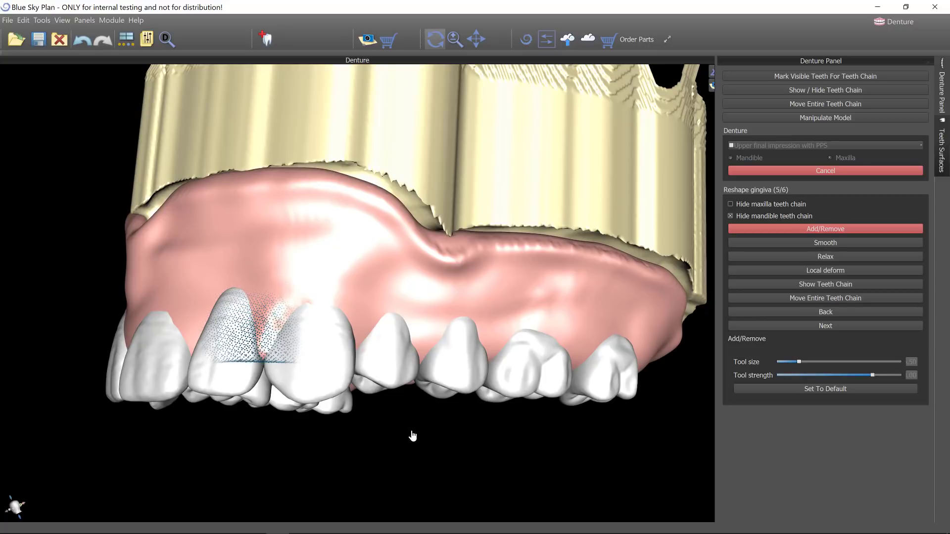
Reduce the Add/Remove tool size a little more and contour the buccal gingiva around the left first molar and premolars.
mouse_move(417, 407)
left_mouse_down()
mouse_move(408, 417)
mouse_move(397, 339)
mouse_move(557, 345)
left_mouse_up()
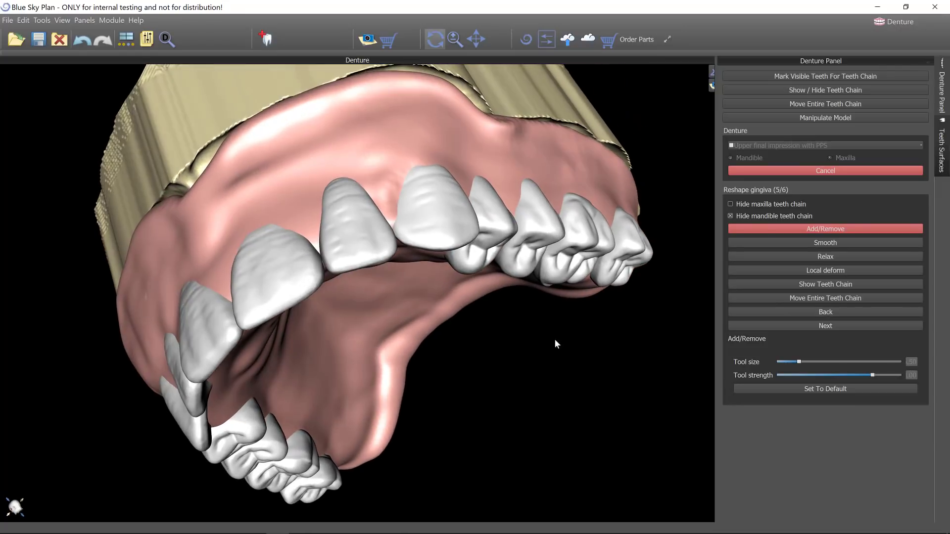
left_click_drag(384, 322, 397, 336)
left_click_drag(568, 316, 466, 349)
scroll(467, 350, "up", 1)
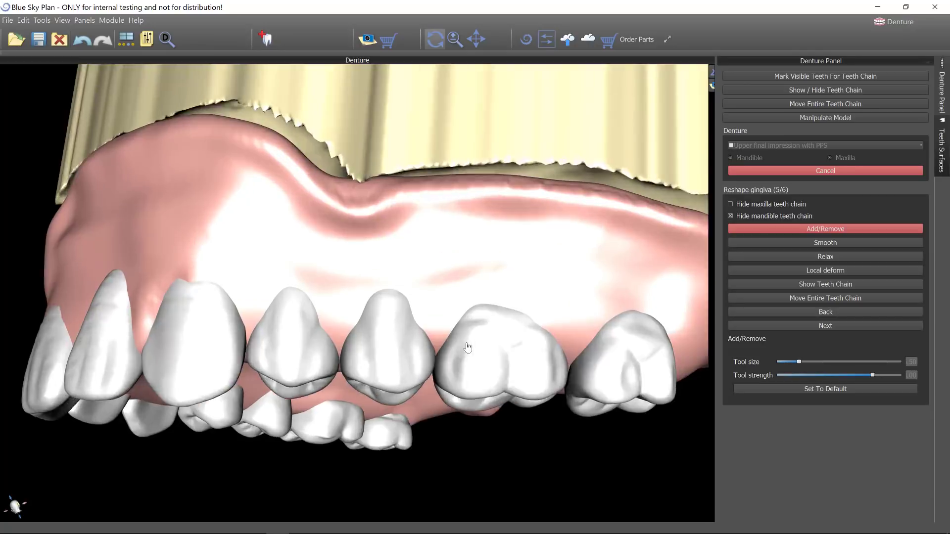
scroll(468, 350, "up", 2)
scroll(478, 356, "down", 2)
middle_click_drag(391, 349, 225, 338)
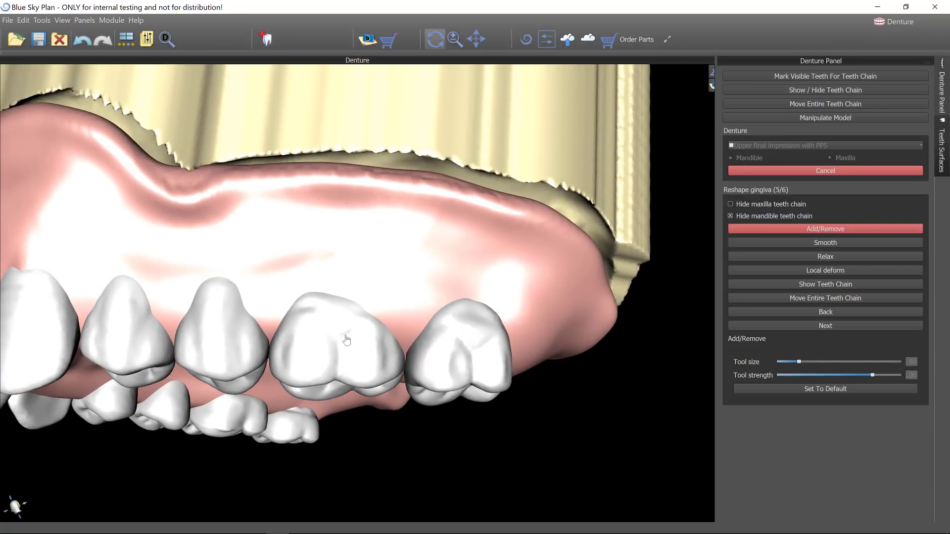
scroll(311, 314, "up", 1)
scroll(327, 288, "down", 3, "ctrl")
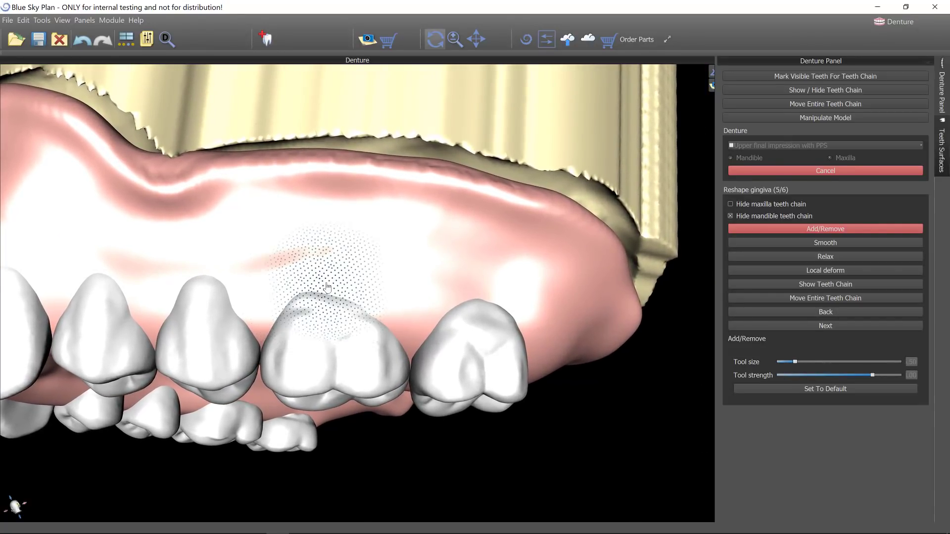
scroll(326, 288, "up", 1, "ctrl")
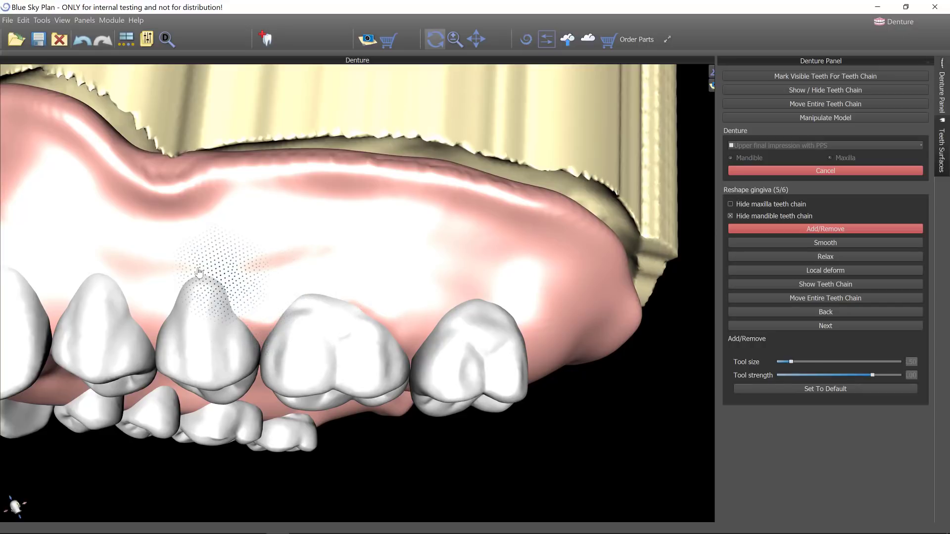
mouse_move(165, 316)
left_mouse_down()
mouse_move(158, 332)
mouse_move(166, 307)
left_mouse_up()
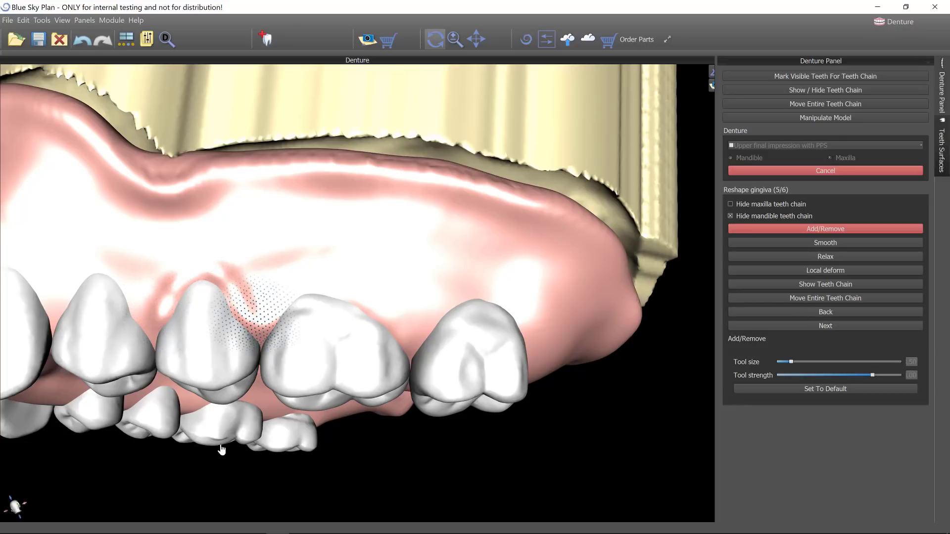
mouse_move(413, 407)
left_mouse_down()
mouse_move(340, 446)
mouse_move(340, 429)
mouse_move(451, 396)
mouse_move(418, 448)
mouse_move(399, 376)
mouse_move(350, 439)
mouse_move(368, 416)
mouse_move(349, 277)
left_mouse_up()
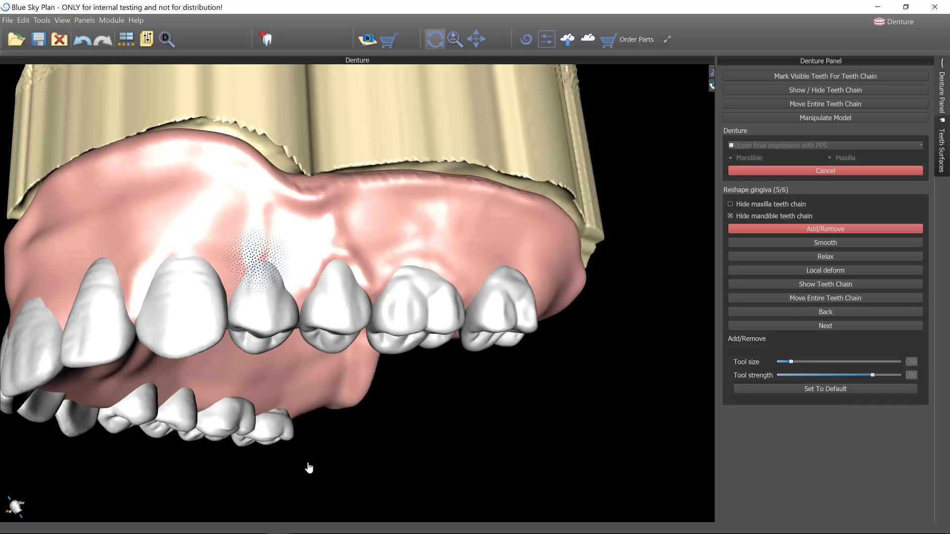
Review the contoured gingiva from the front and advance the denture wizard to the Subtract teeth stage.
mouse_move(118, 175)
right_mouse_down()
mouse_move(237, 196)
mouse_move(244, 238)
right_mouse_up()
scroll(244, 344, "down", 5)
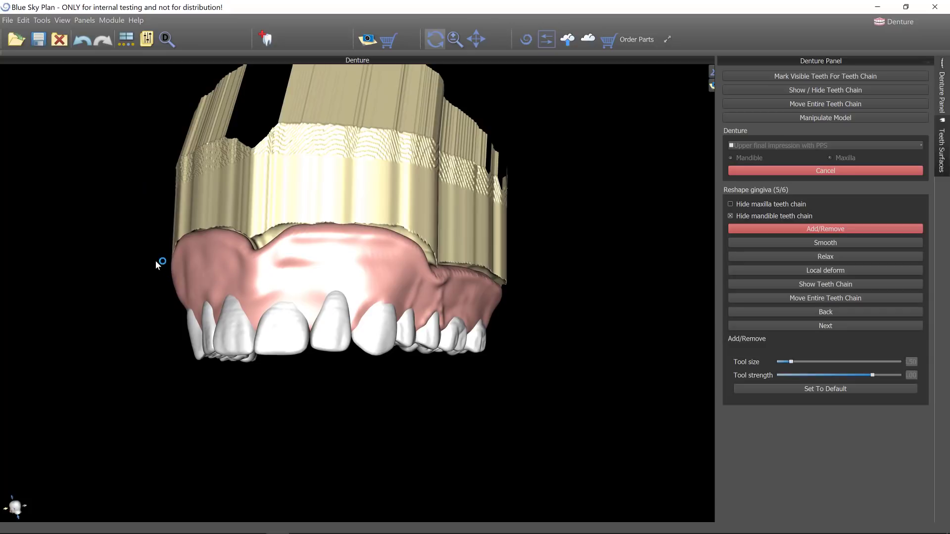
right_click_drag(156, 265, 238, 277)
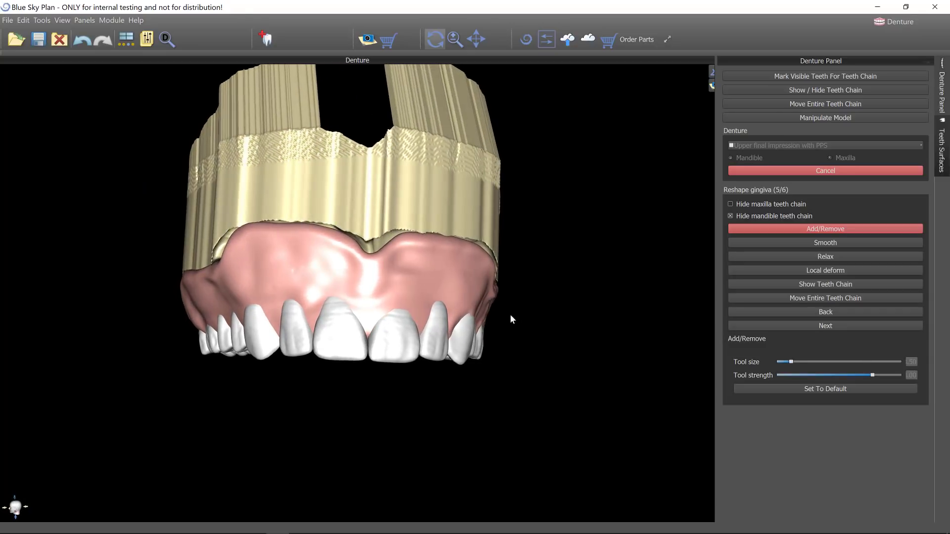
right_click_drag(512, 320, 502, 366)
right_click_drag(187, 342, 311, 329)
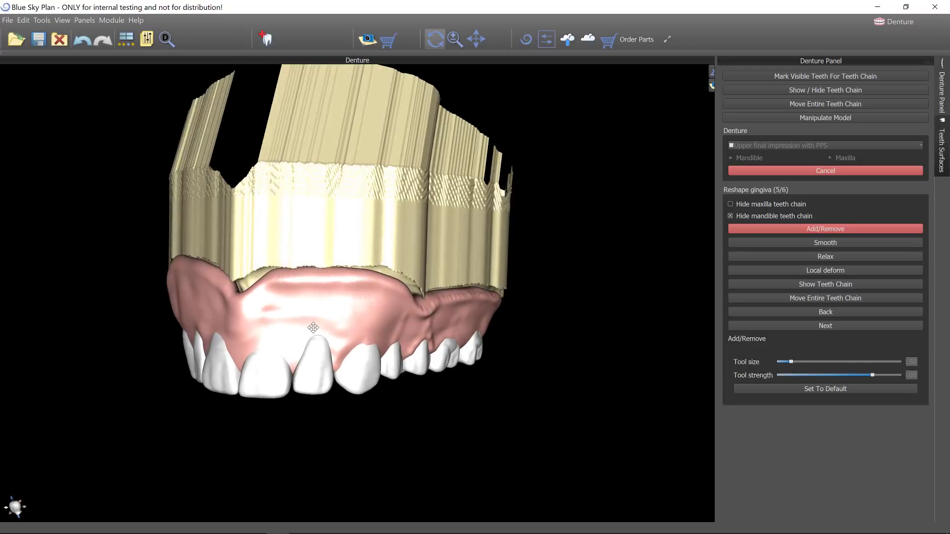
right_click_drag(388, 396, 463, 444)
right_click_drag(250, 321, 446, 351)
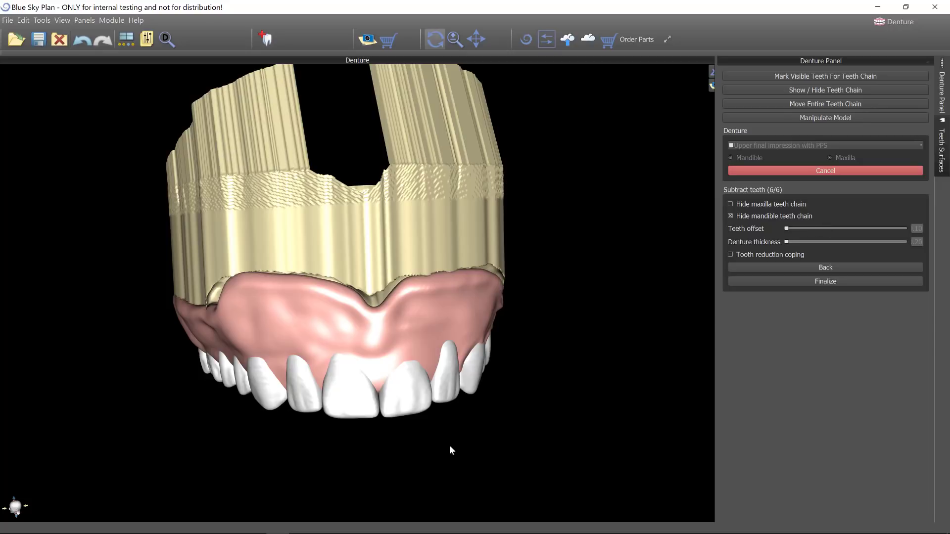
Check the tissue side for teeth protruding through the model and enable Tooth reduction coping.
left_click_drag(363, 497, 807, 383)
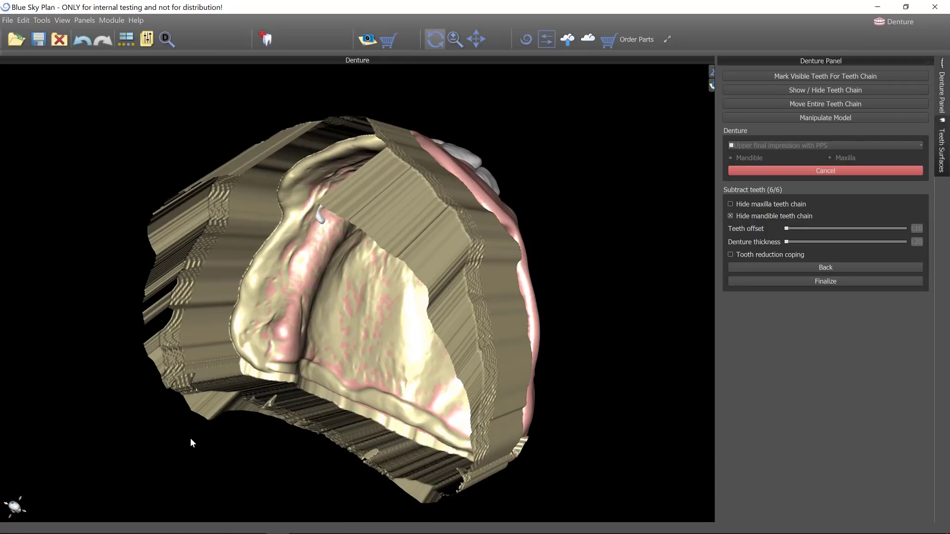
left_click_drag(255, 405, 391, 327)
scroll(391, 326, "up", 5)
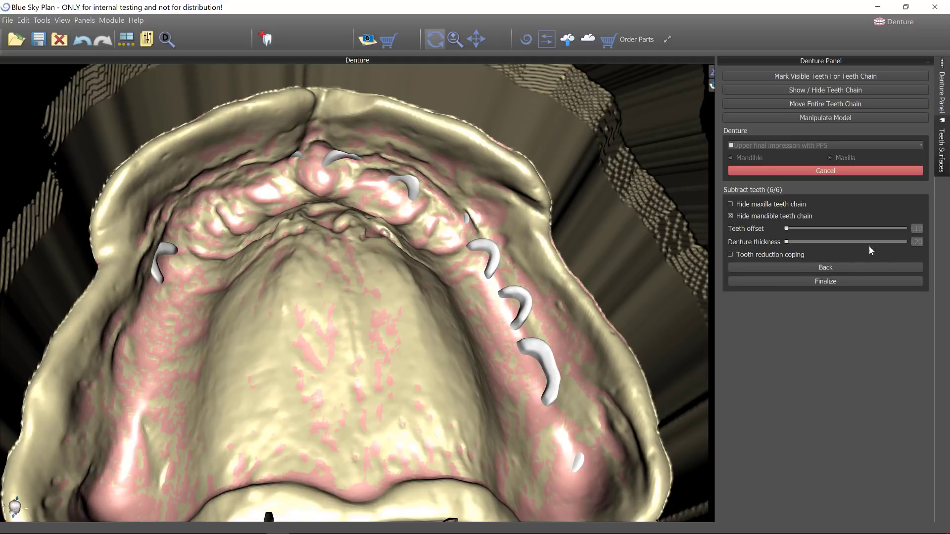
scroll(638, 317, "down", 5)
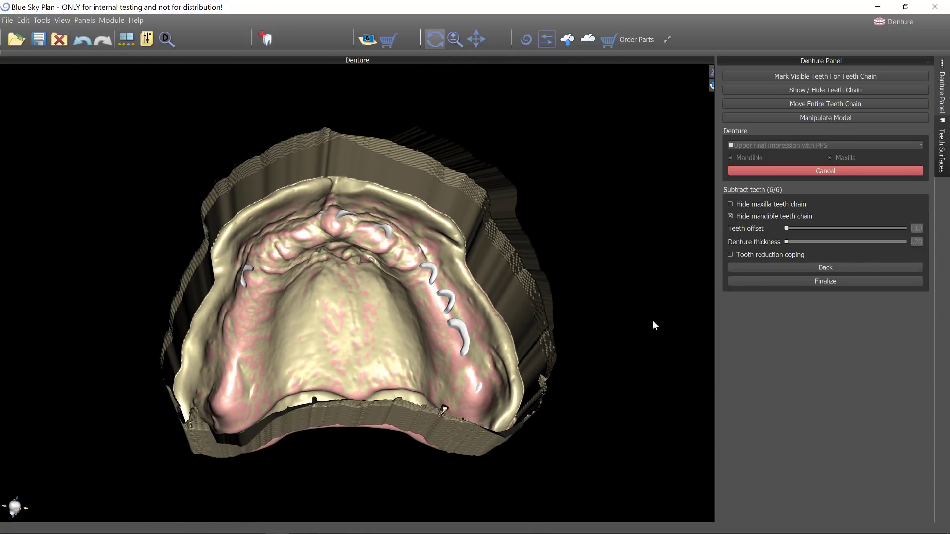
left_click_drag(617, 299, 658, 307)
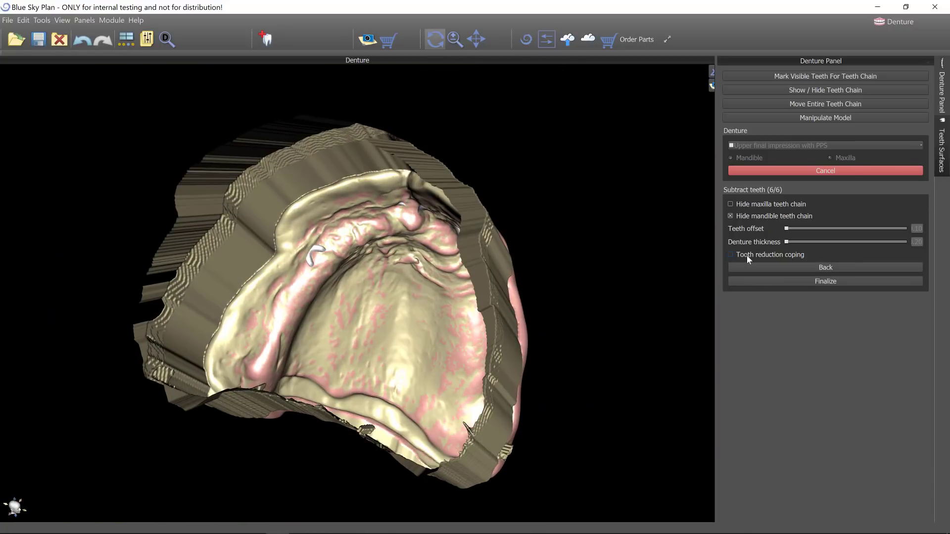
left_click(747, 255)
Inspect the tissue side and the tooth arrangement once more, and finalize the maxillary denture.
scroll(388, 335, "up", 5)
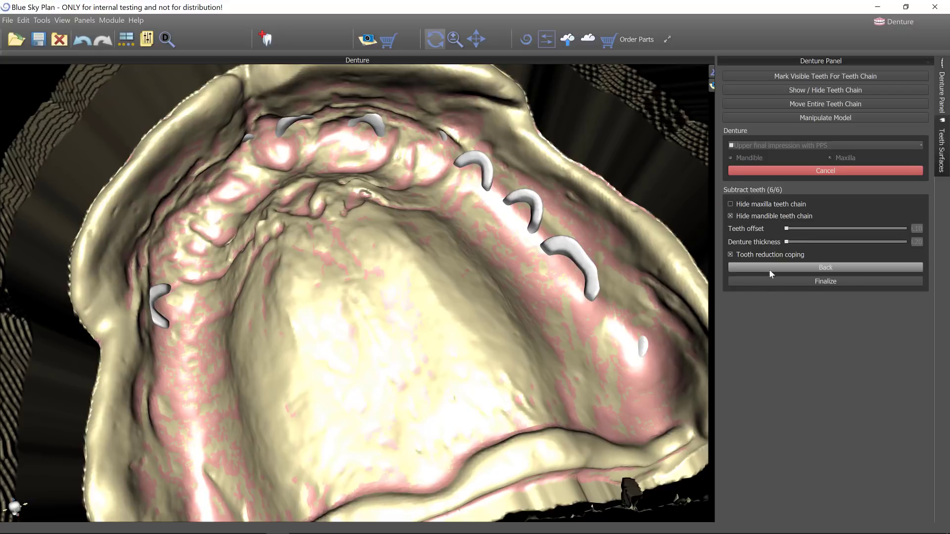
left_click_drag(612, 154, 588, 229)
scroll(591, 298, "down", 4)
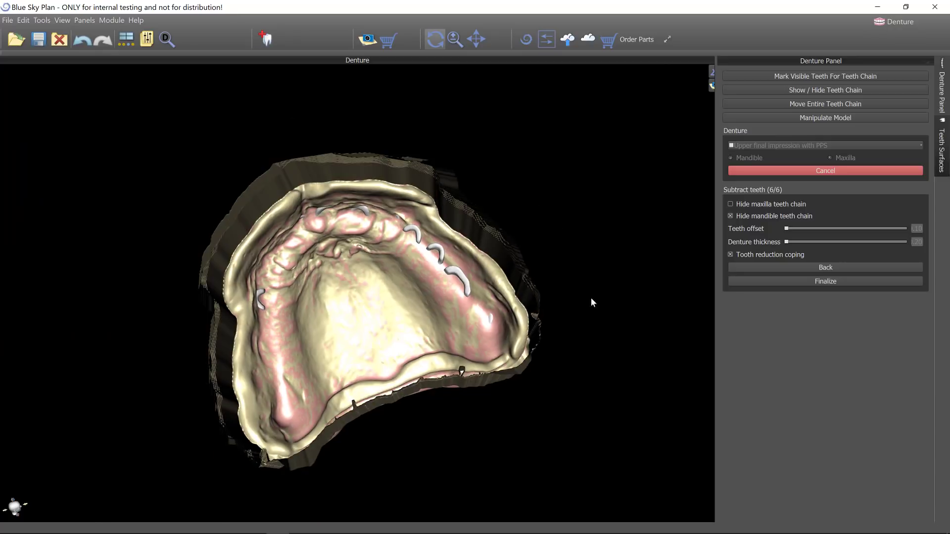
left_click_drag(544, 301, 495, 255)
left_click_drag(503, 162, 336, 148)
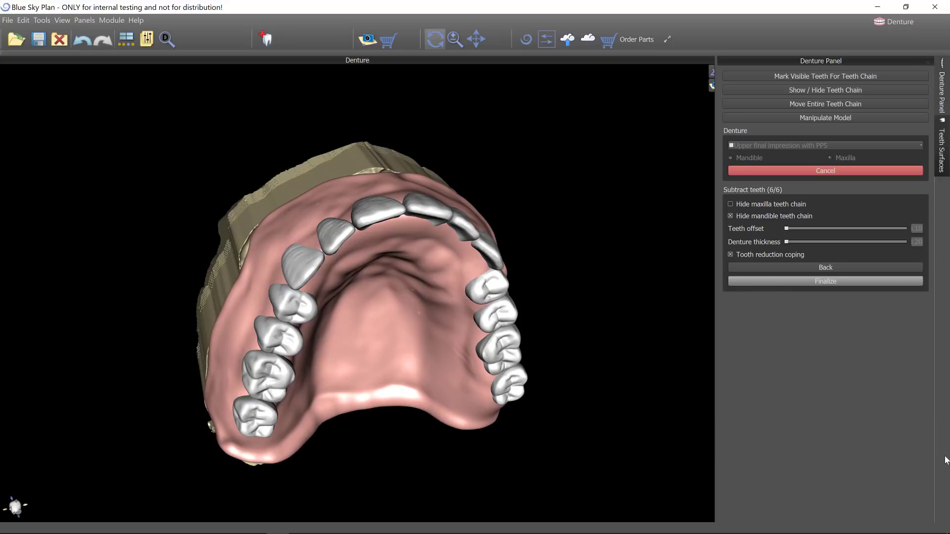
left_click_drag(416, 458, 465, 325)
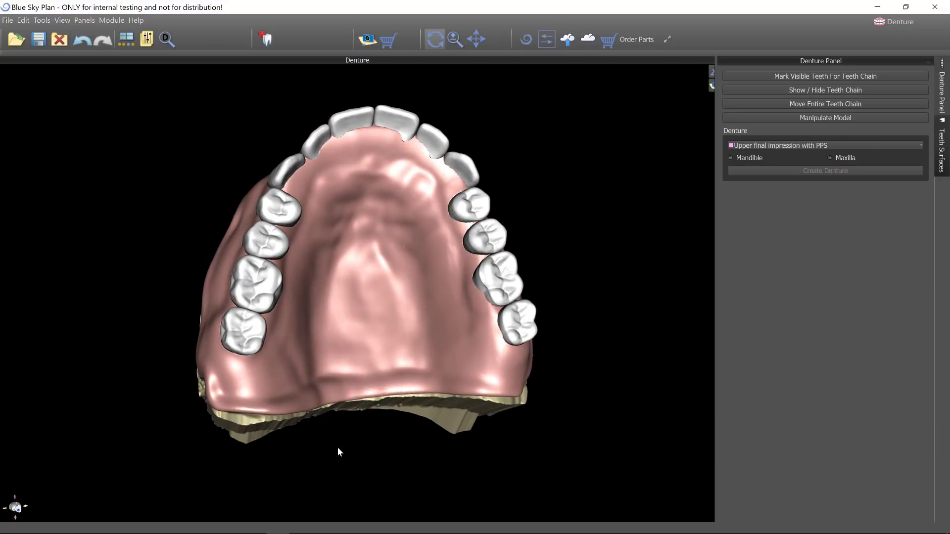
Examine the finalized denture around the teeth from the palatal, occlusal and left buccal sides.
left_click_drag(338, 449, 423, 467)
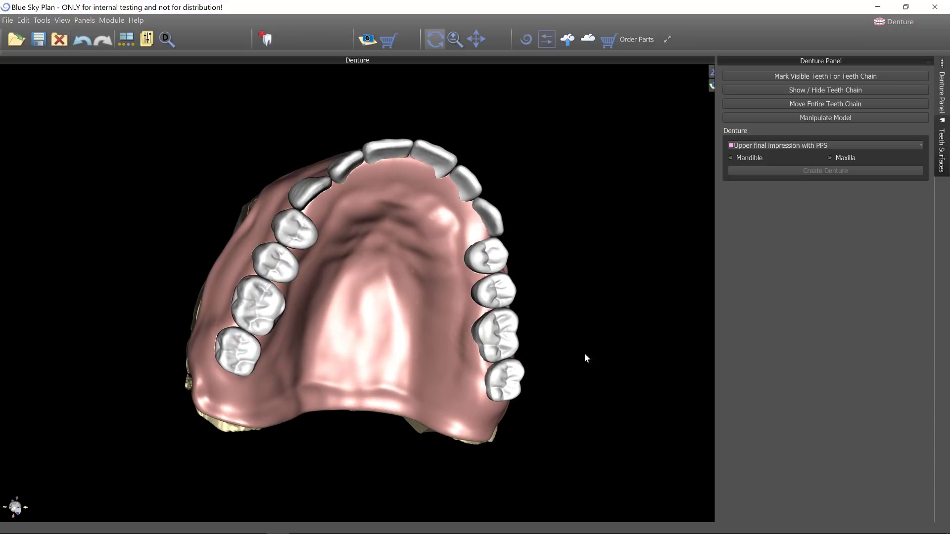
left_click_drag(594, 334, 530, 220)
scroll(223, 387, "up", 3)
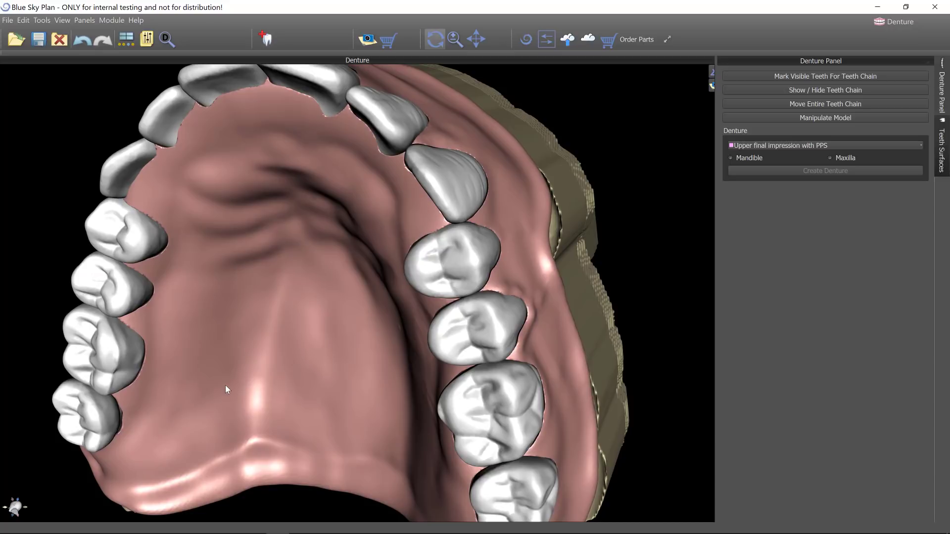
middle_click_drag(227, 390, 163, 377)
left_click_drag(163, 377, 225, 293)
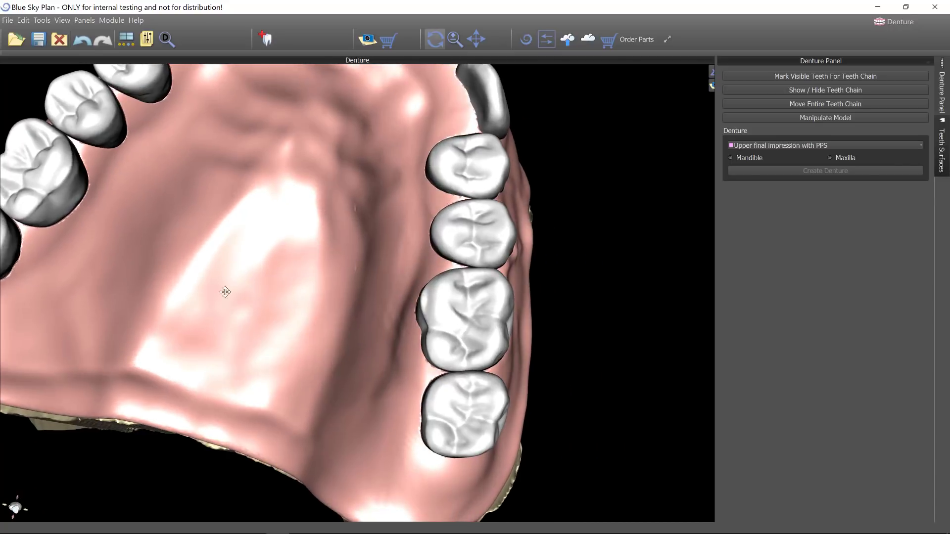
right_click_drag(225, 292, 225, 344)
left_click_drag(280, 399, 395, 359)
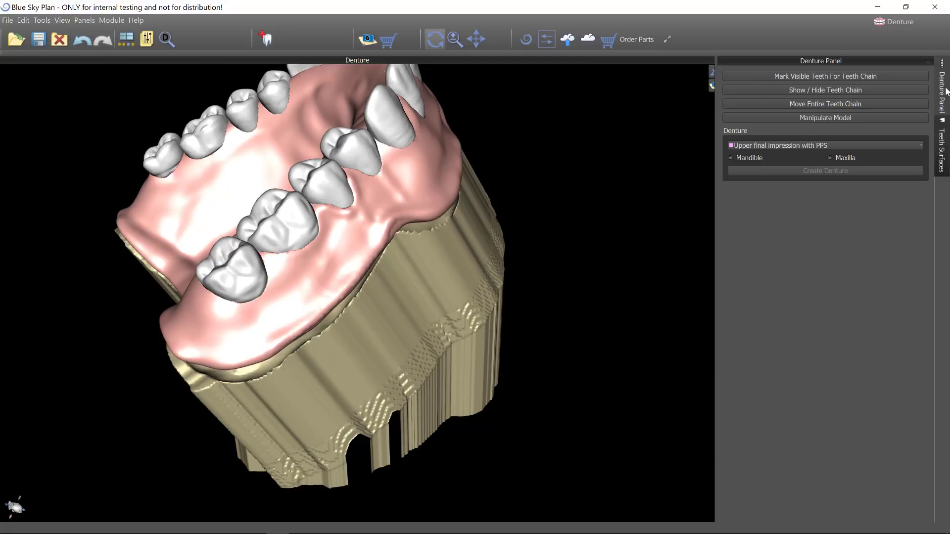
Show the list of teeth surfaces and examine the tissue side of the finalized denture where the teeth were reduced.
left_click(948, 148)
scroll(910, 179, "up", 5)
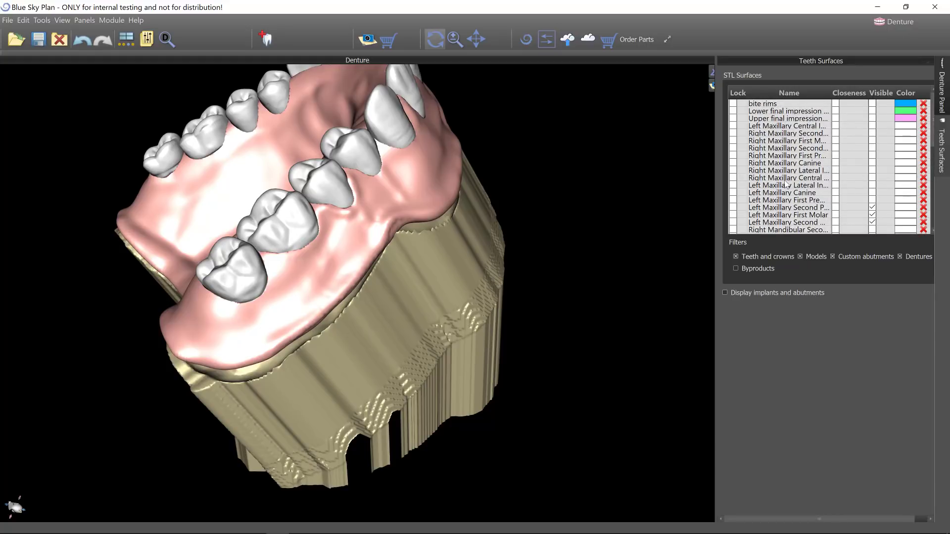
left_click_drag(535, 289, 600, 377)
scroll(588, 257, "up", 6)
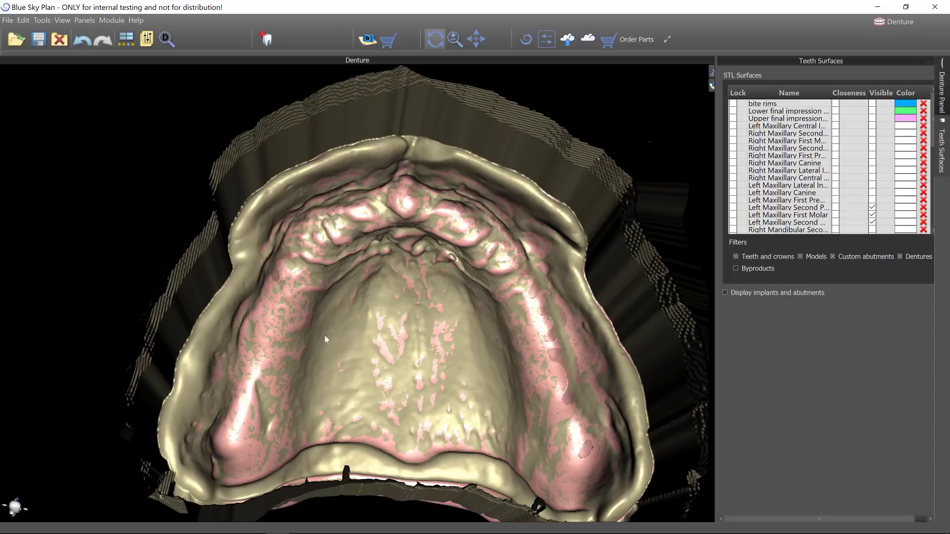
Hide the model overlapping the maxillary denture and examine the denture's tissue side.
right_click(278, 147)
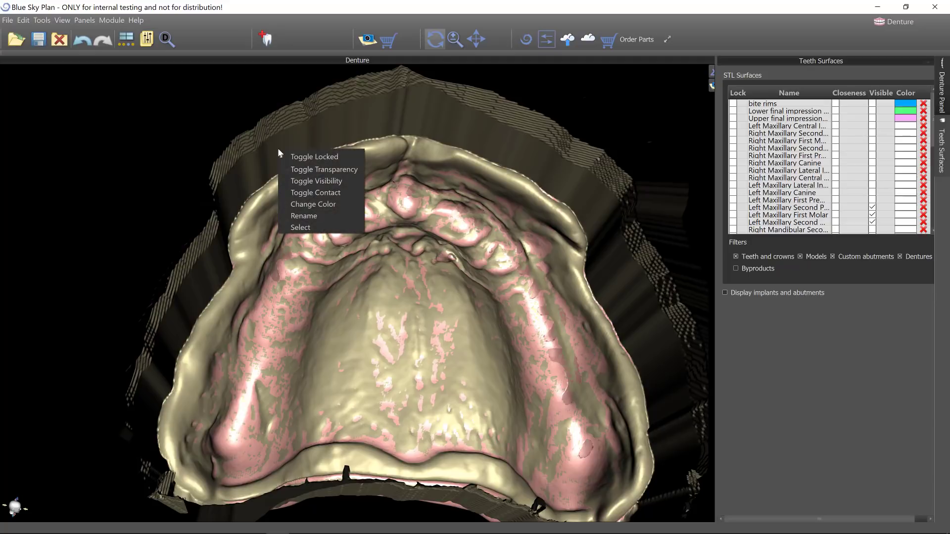
left_click(322, 181)
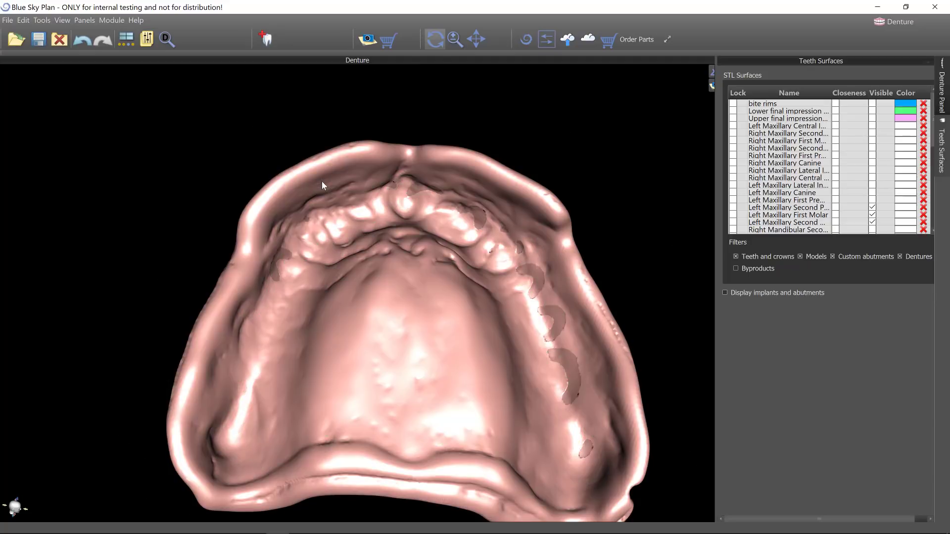
left_click_drag(207, 226, 578, 441)
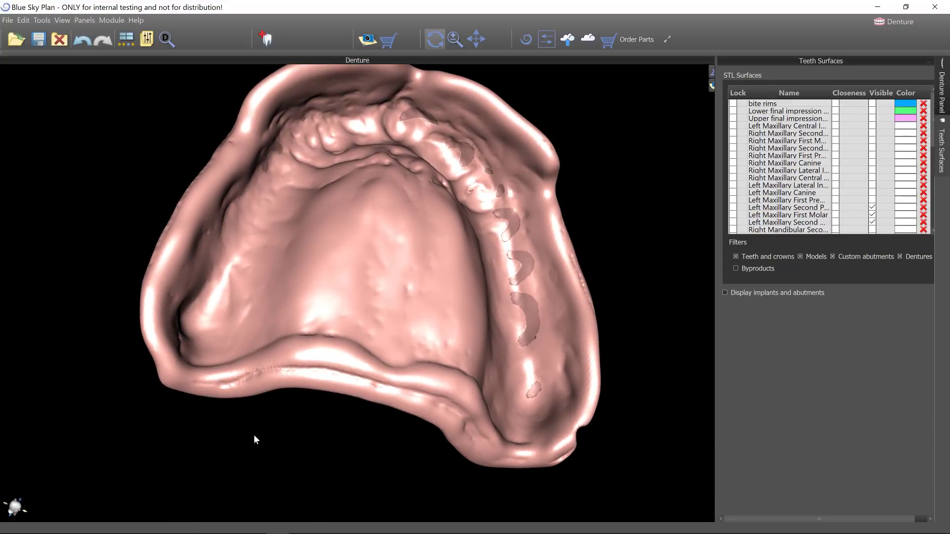
left_click_drag(396, 311, 296, 330)
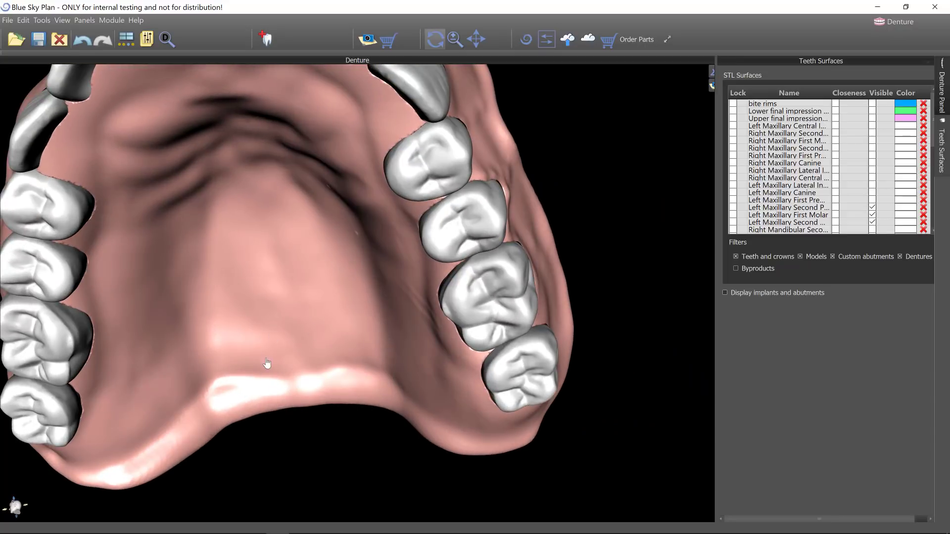
Hide the Left Maxillary Second Premolar, First Molar and Second Molar on the occlusal side of the denture.
middle_click_drag(268, 363, 370, 423)
left_click_drag(202, 381, 285, 365)
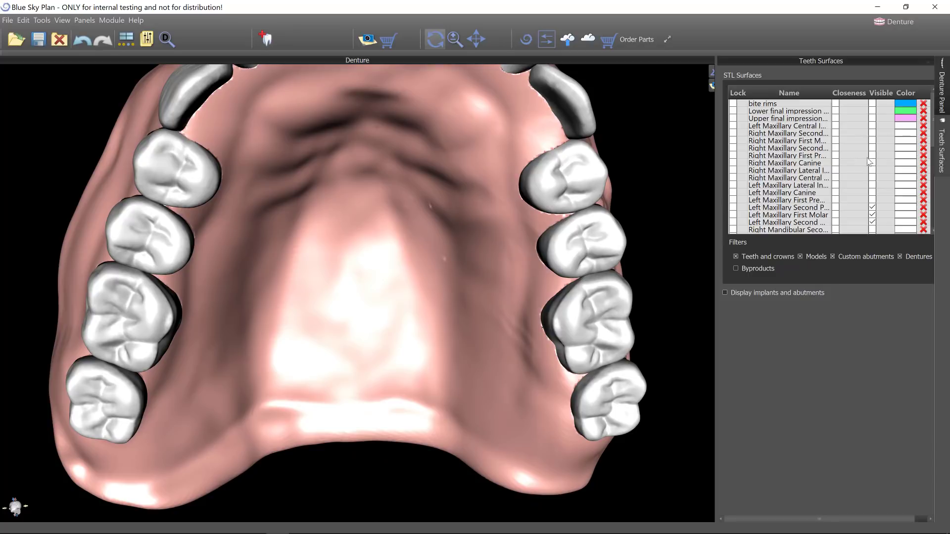
scroll(873, 174, "down", 2)
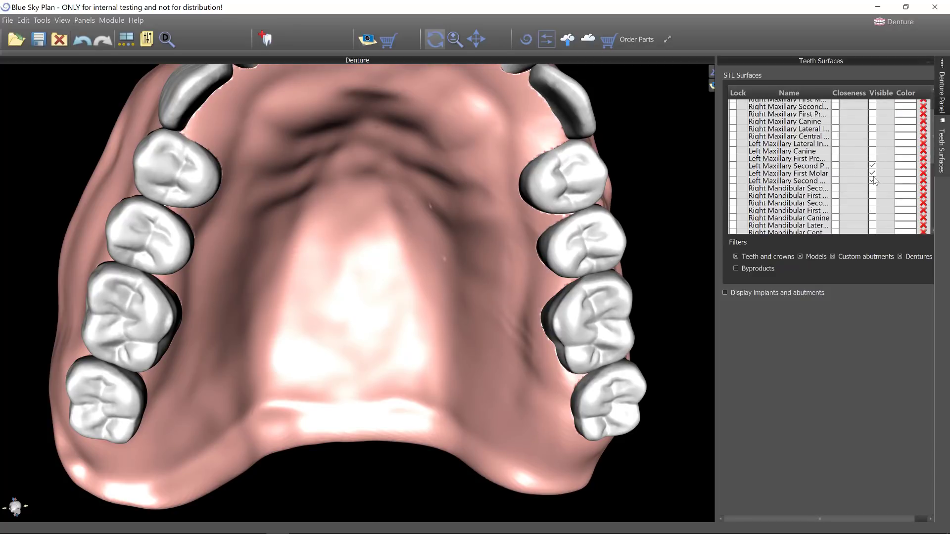
left_click(873, 166)
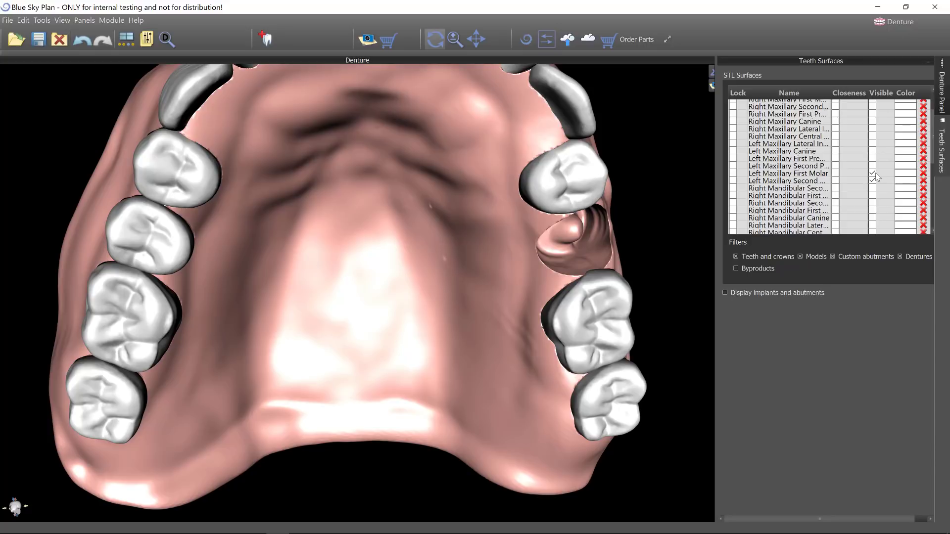
left_click(873, 173)
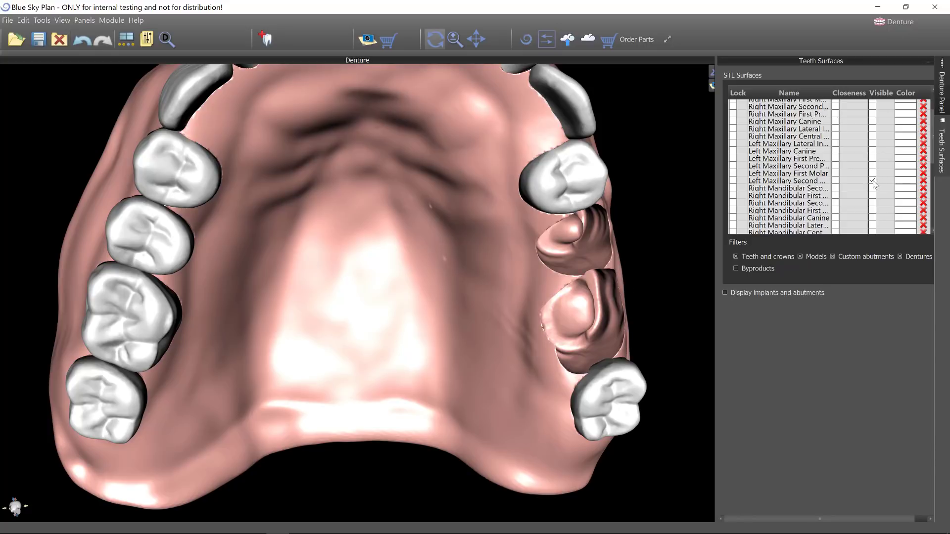
left_click(873, 181)
Examine the coping-shaped sockets of the three hidden left posterior teeth from several angles.
left_click_drag(428, 384, 292, 361)
middle_click_drag(366, 353, 320, 370)
left_click_drag(320, 371, 231, 234)
left_click_drag(526, 255, 297, 307)
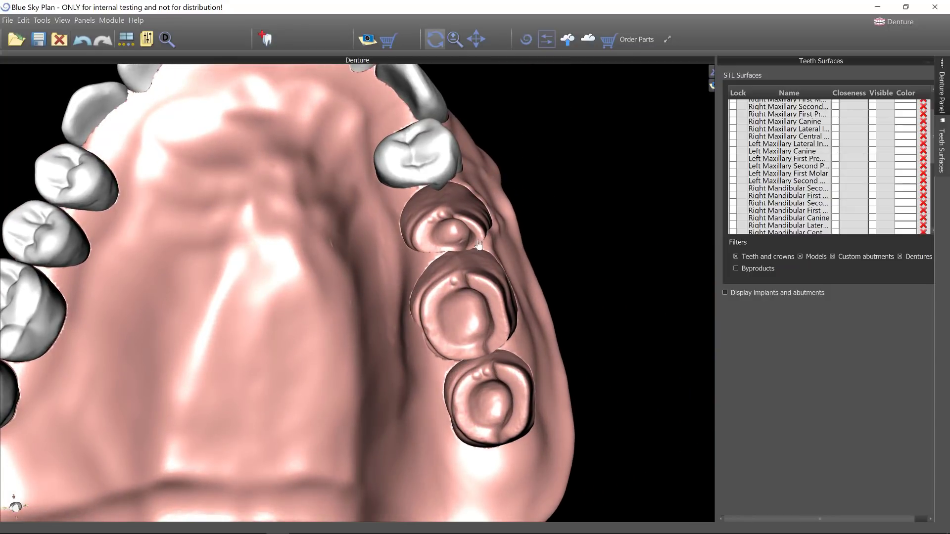
left_click_drag(547, 343, 483, 398)
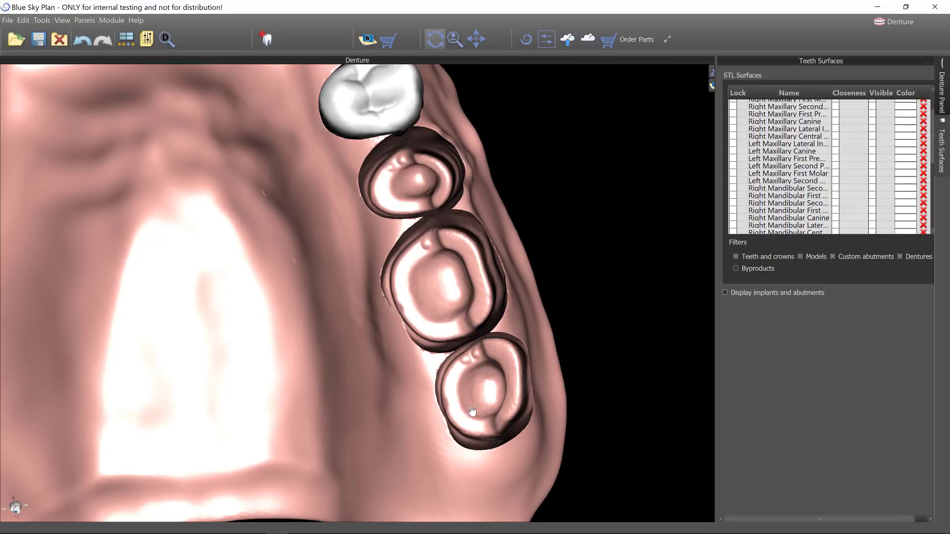
scroll(551, 314, "down", 5)
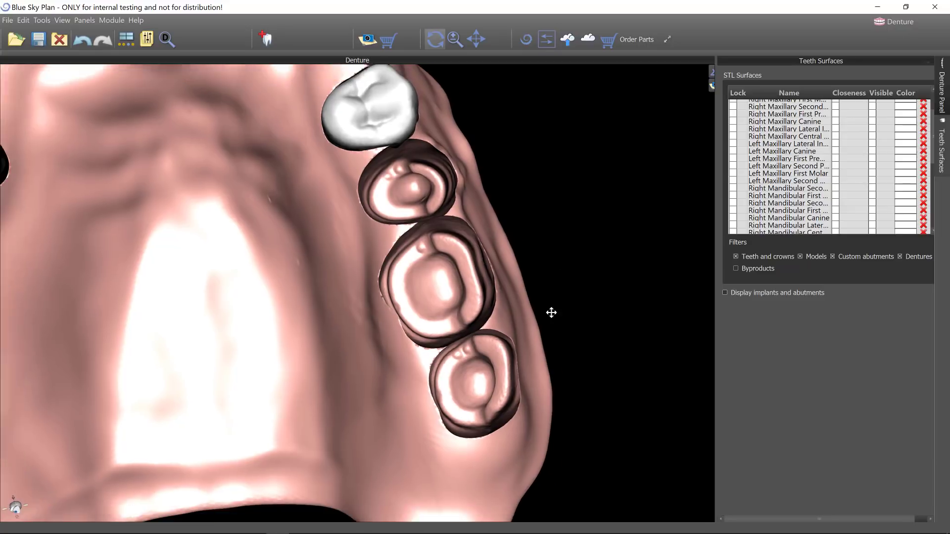
right_click_drag(361, 390, 571, 402)
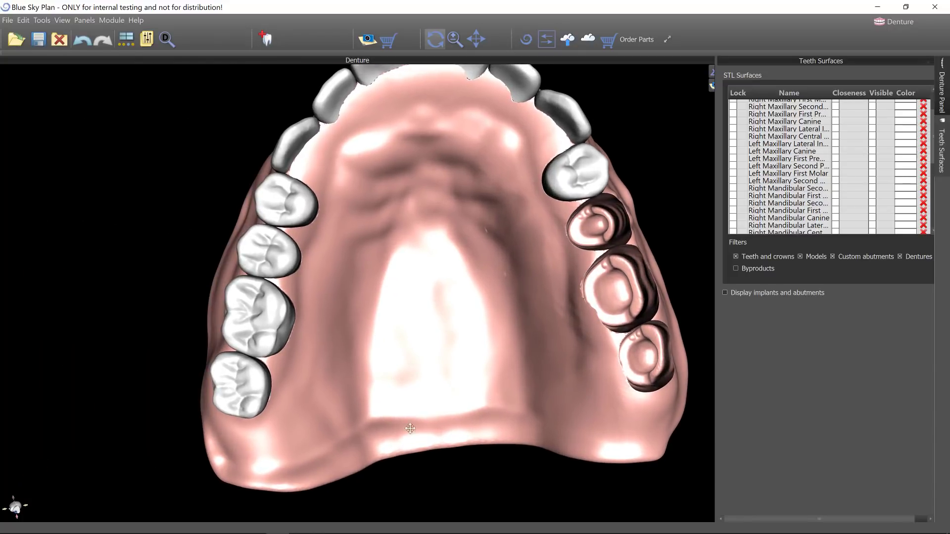
left_click_drag(423, 442, 435, 378)
Hide the reduced right maxillary second molar and examine its socket up close.
scroll(865, 181, "down", 5)
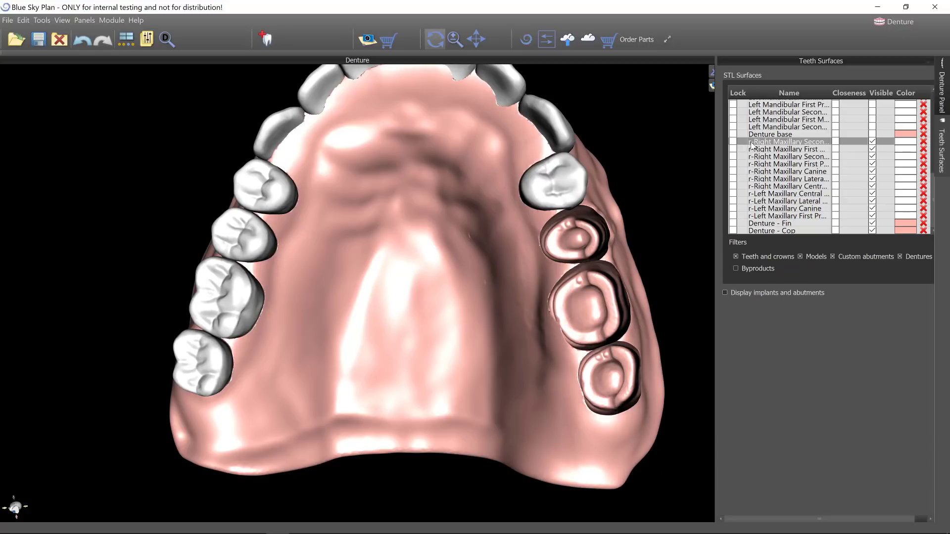
left_click(872, 142)
left_click_drag(255, 441, 355, 403)
right_click_drag(348, 450, 390, 403)
left_click_drag(391, 403, 393, 411)
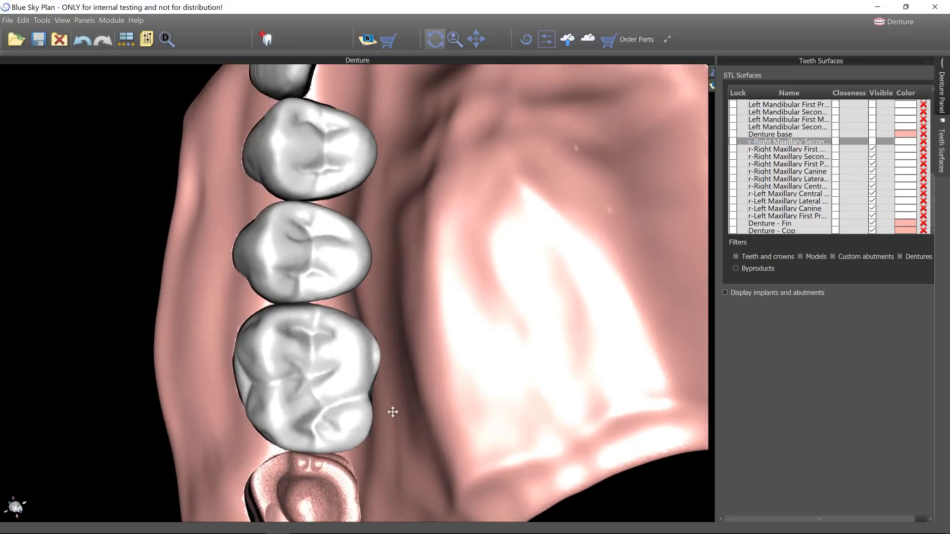
middle_click_drag(392, 411, 419, 337)
right_click_drag(419, 341, 417, 254)
middle_click_drag(397, 379, 395, 241)
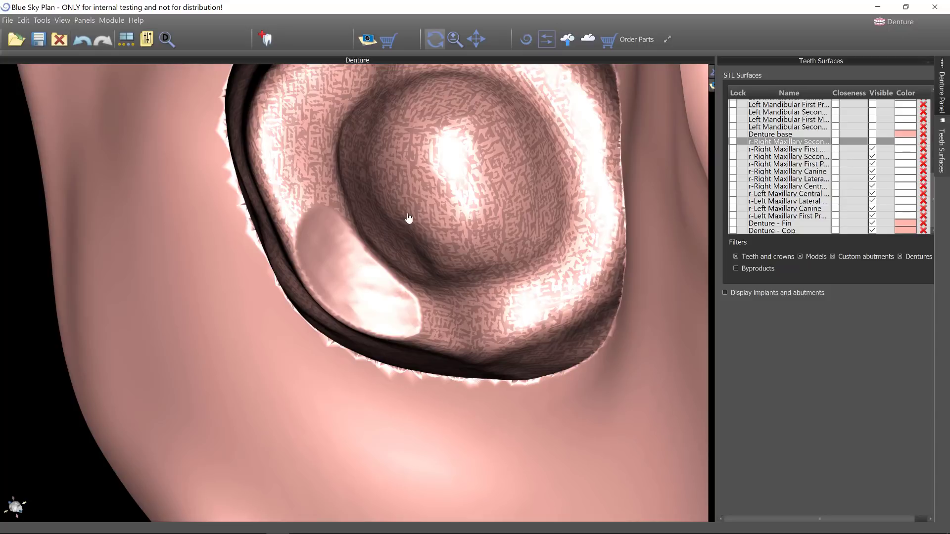
scroll(391, 267, "down", 5)
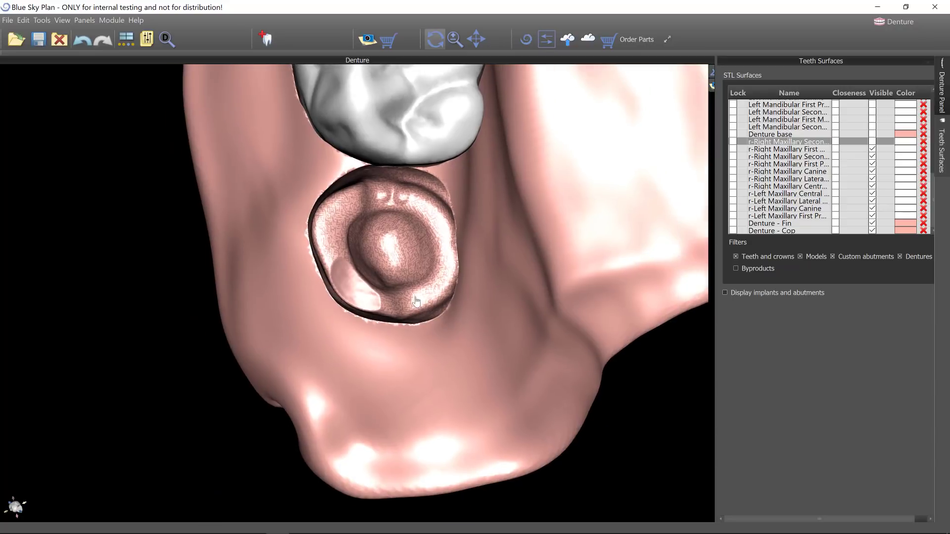
left_click_drag(416, 302, 347, 420)
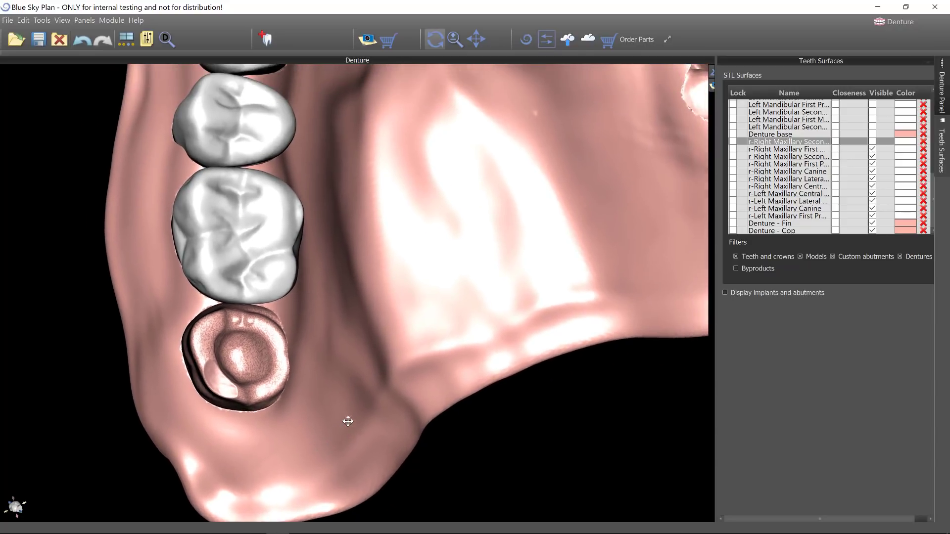
Hide the reduced right maxillary first molar, second premolar and canine.
scroll(780, 155, "up", 4)
scroll(876, 201, "down", 4)
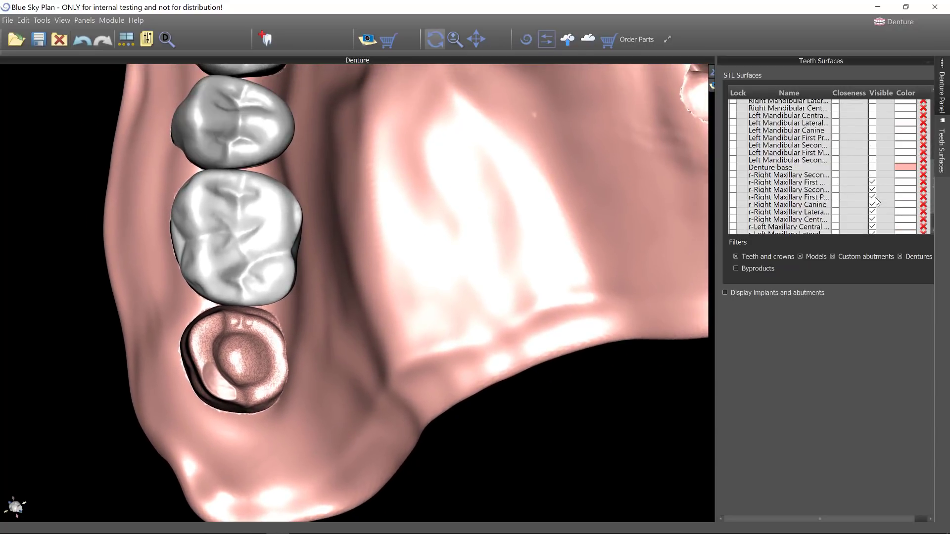
left_click(872, 162)
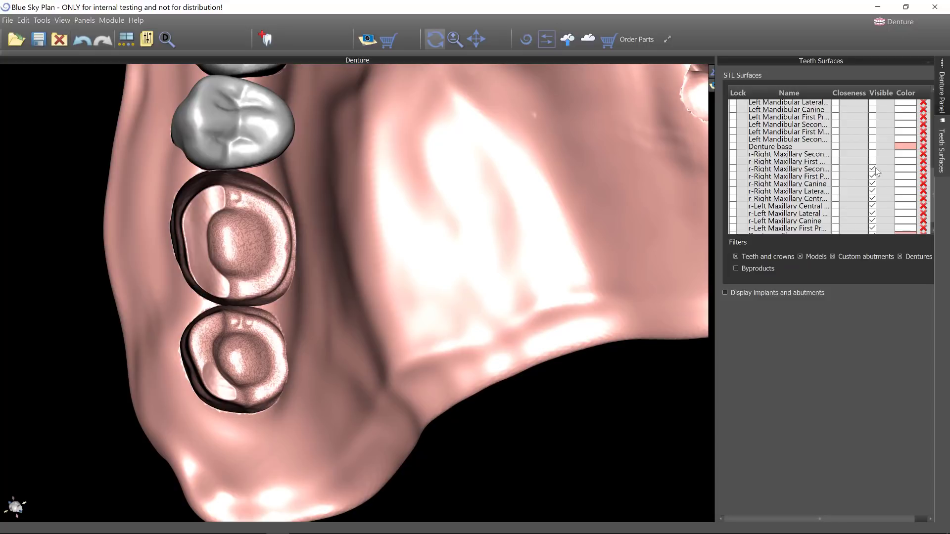
left_click(873, 170)
left_click(872, 184)
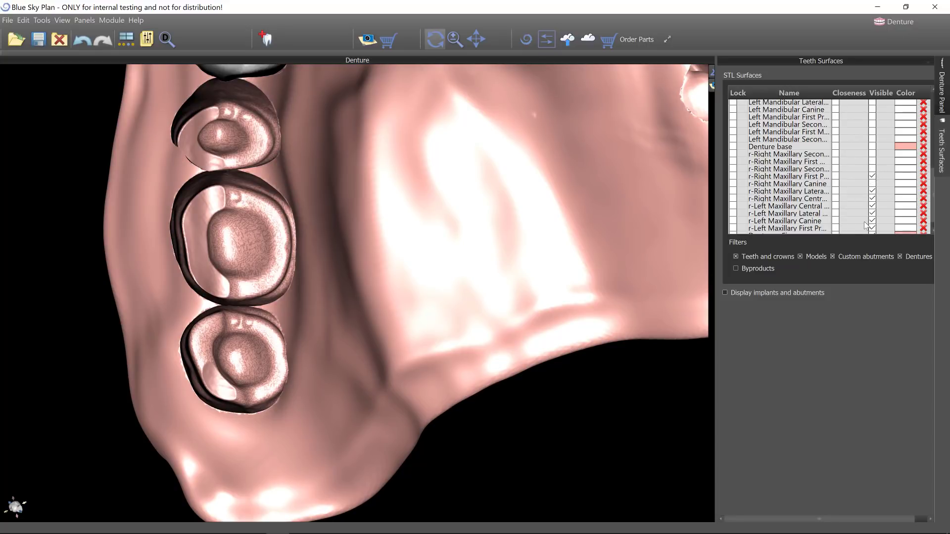
Show the original Right Maxillary Second Molar and First Molar and view them from the denture's tissue side.
scroll(784, 174, "up", 3)
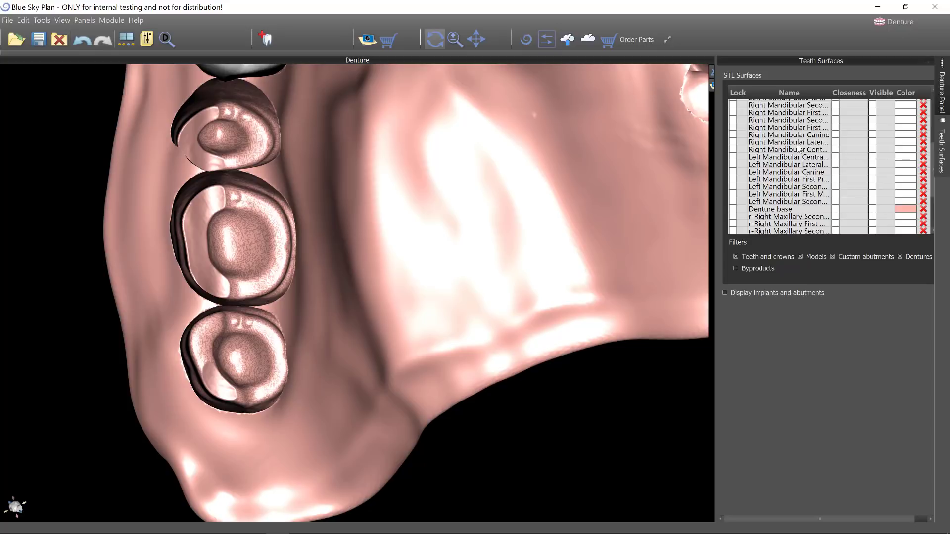
scroll(822, 180, "up", 6)
left_click(873, 134)
left_click(873, 141)
left_click_drag(614, 357, 551, 331)
scroll(552, 330, "up", 6)
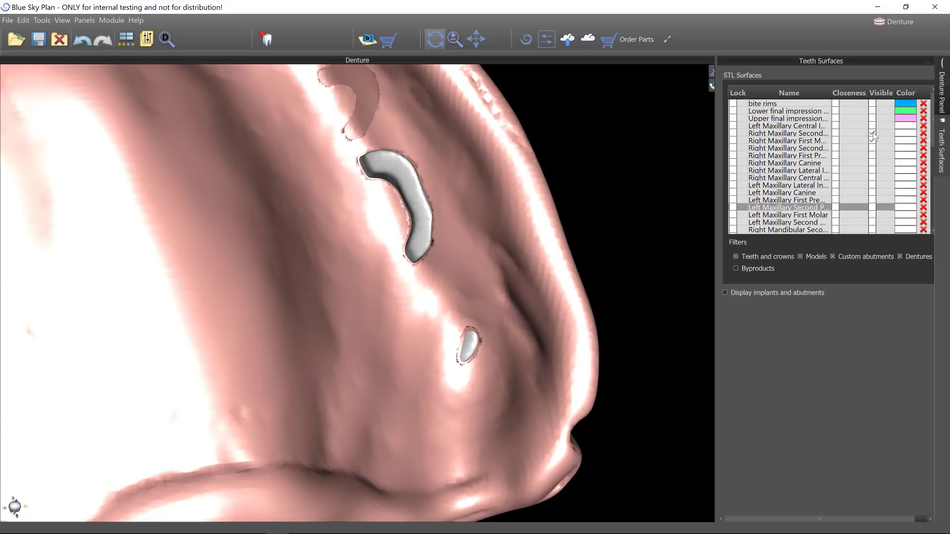
Hide Denture - Fin and examine the tooth openings on the tissue side of Denture - Cop.
scroll(883, 200, "down", 4)
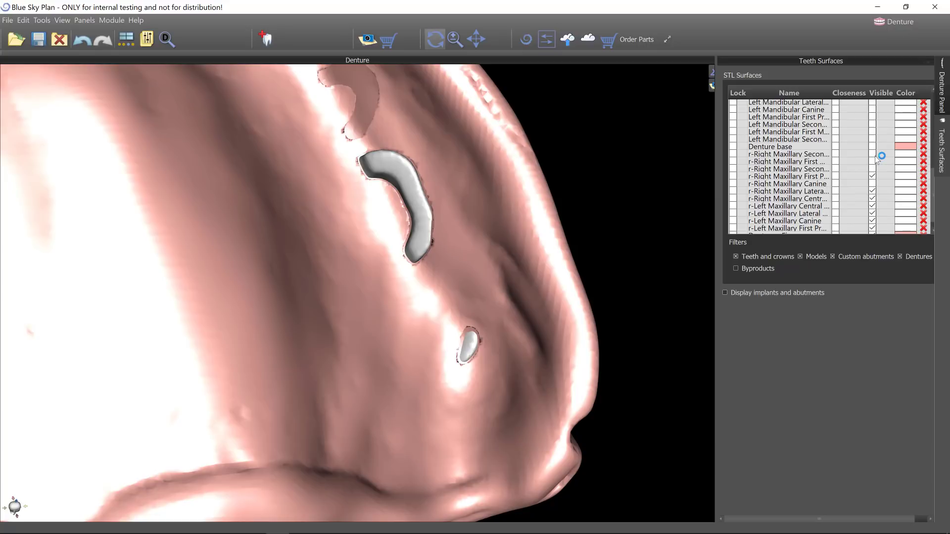
scroll(882, 175, "down", 1)
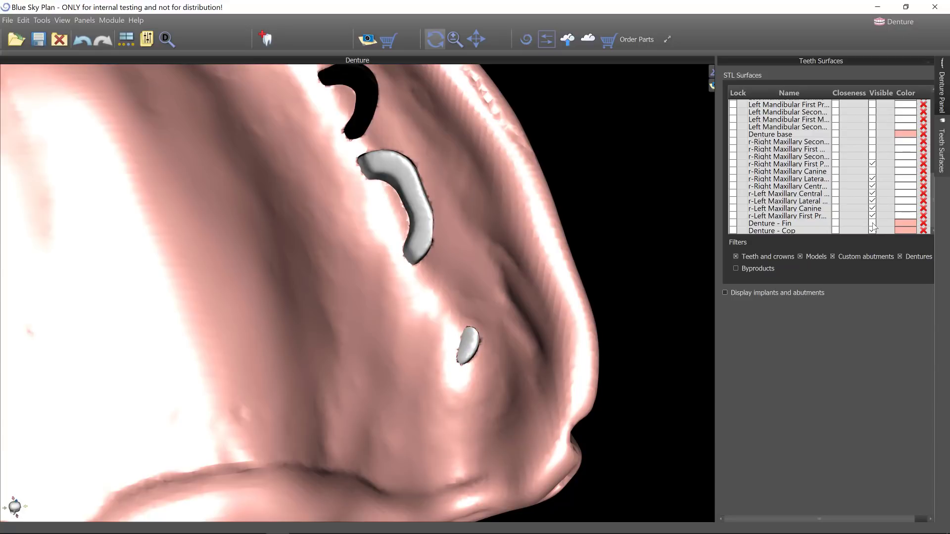
left_click_drag(666, 238, 357, 327)
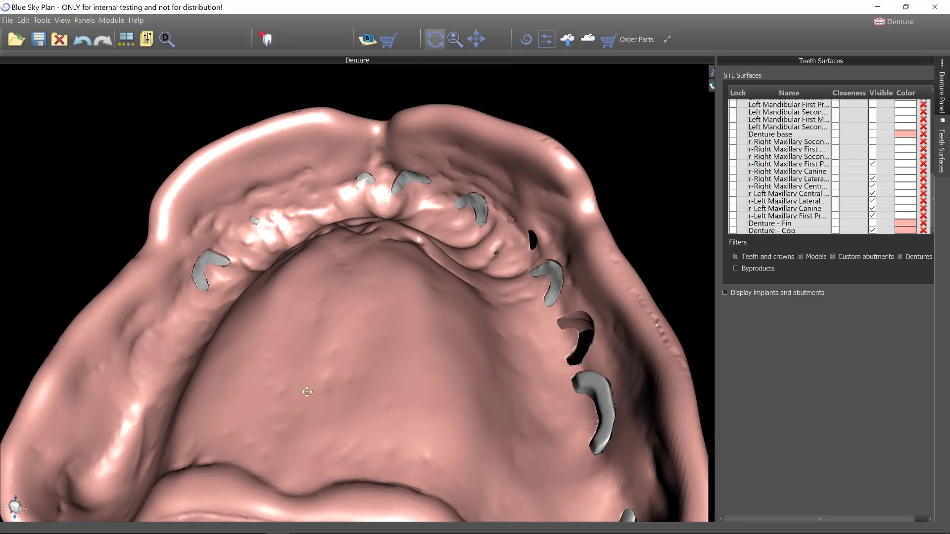
left_click_drag(307, 393, 263, 335)
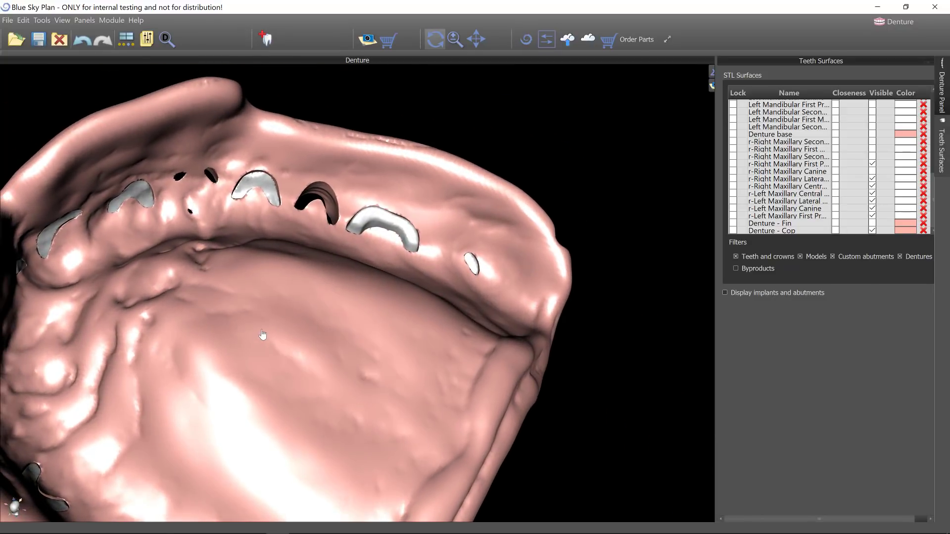
left_click_drag(208, 373, 314, 450)
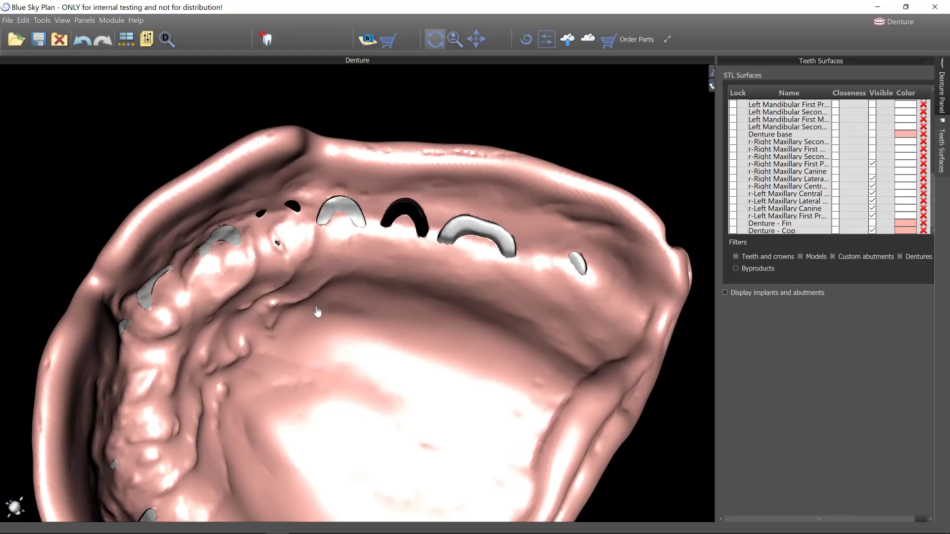
left_click_drag(344, 311, 415, 331)
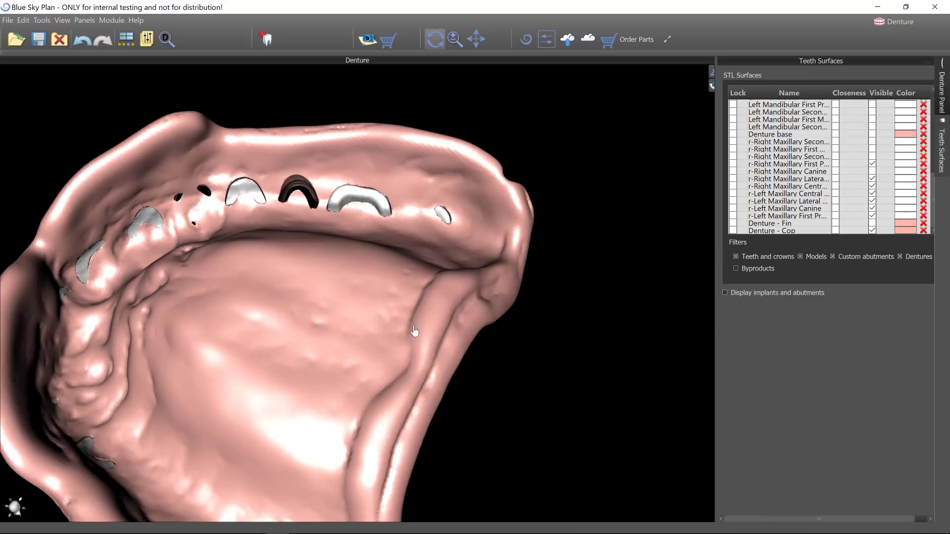
scroll(282, 309, "up", 4)
middle_click_drag(288, 340, 326, 348)
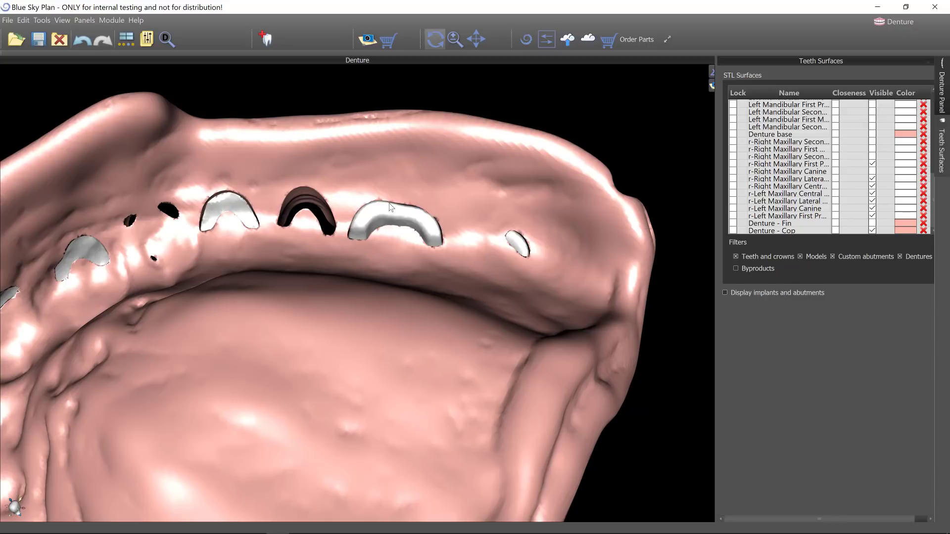
Show Denture - Fin instead of Denture - Cop, and hide the original Right Maxillary Second Molar and First Molar.
left_click(872, 230)
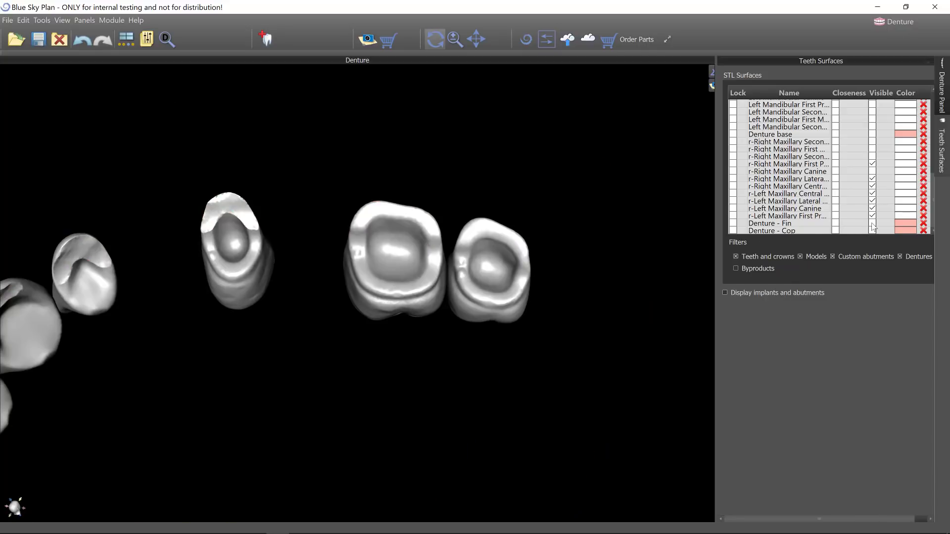
left_click(873, 223)
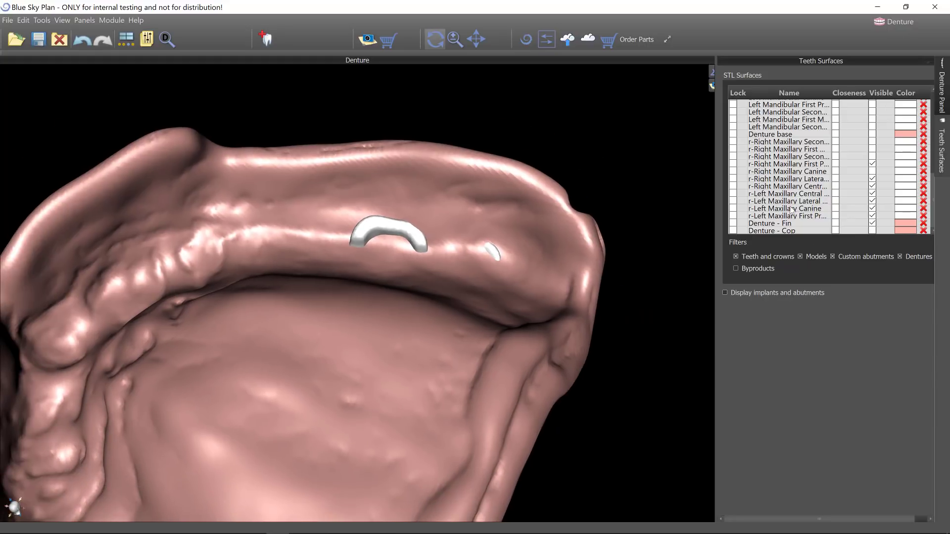
scroll(862, 161, "up", 10)
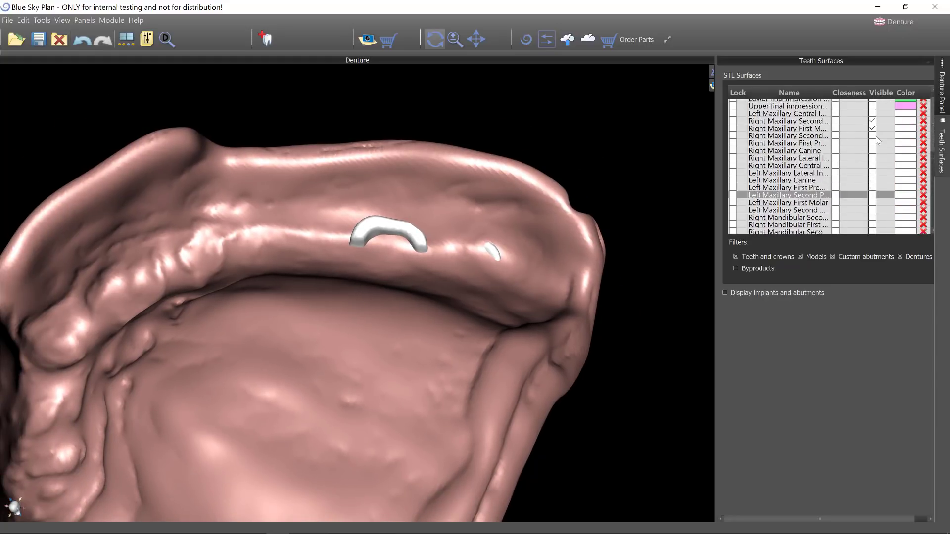
left_click(872, 133)
left_click(873, 141)
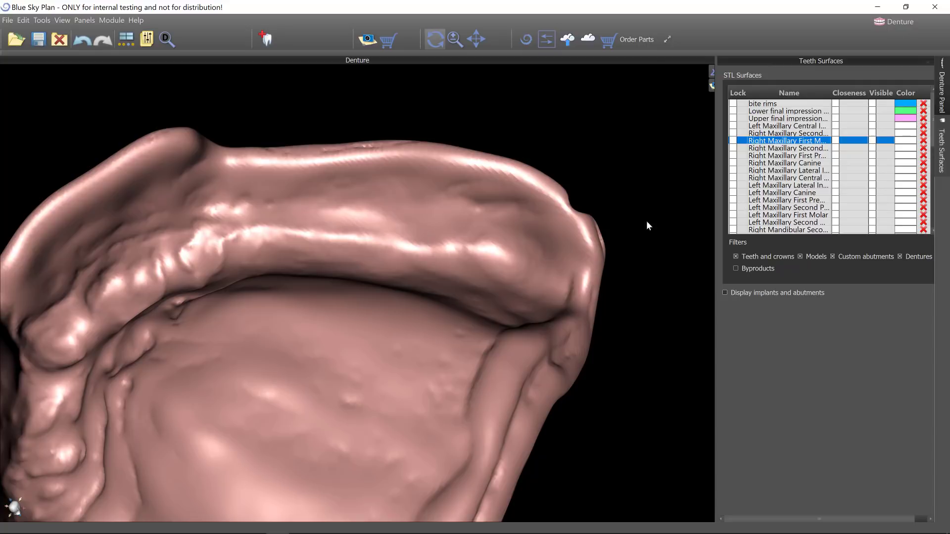
Examine the palatal and occlusal sides of Denture - Fin around the empty posterior tooth sockets.
left_click_drag(562, 479, 312, 331)
left_click_drag(201, 297, 245, 197)
scroll(245, 197, "up", 4)
left_click_drag(437, 462, 152, 144)
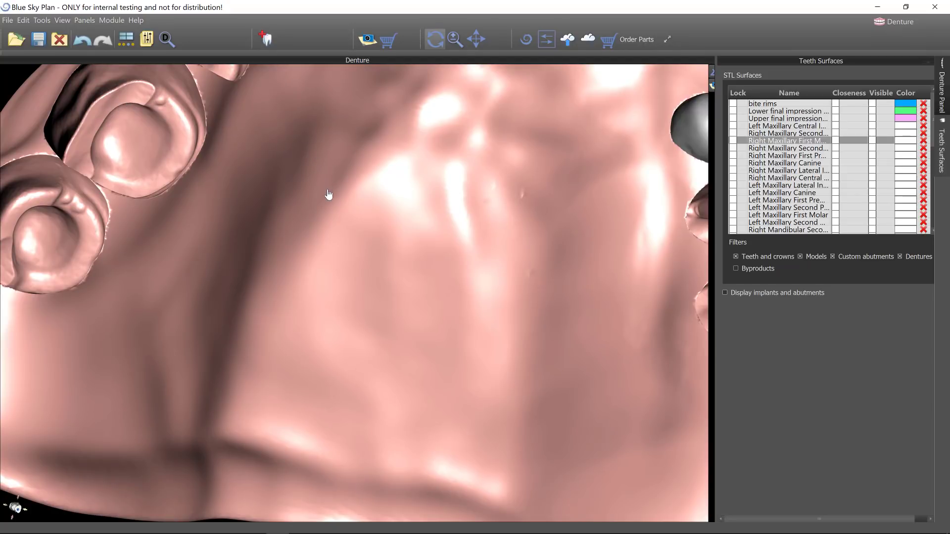
left_click_drag(329, 195, 325, 271)
scroll(324, 272, "down", 5)
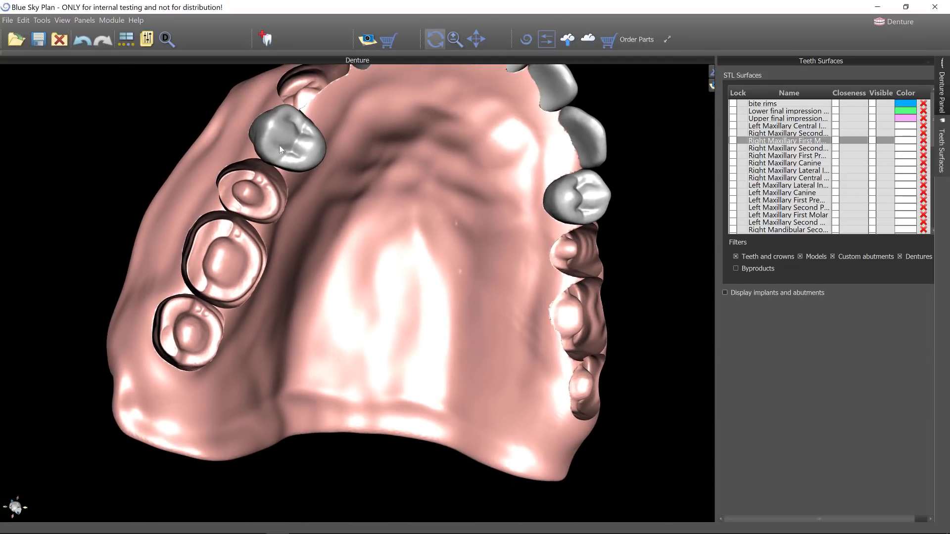
Examine the empty posterior sockets and the reduced canine site of Denture - Fin from the occlusal and buccal sides.
left_click_drag(358, 168, 236, 221)
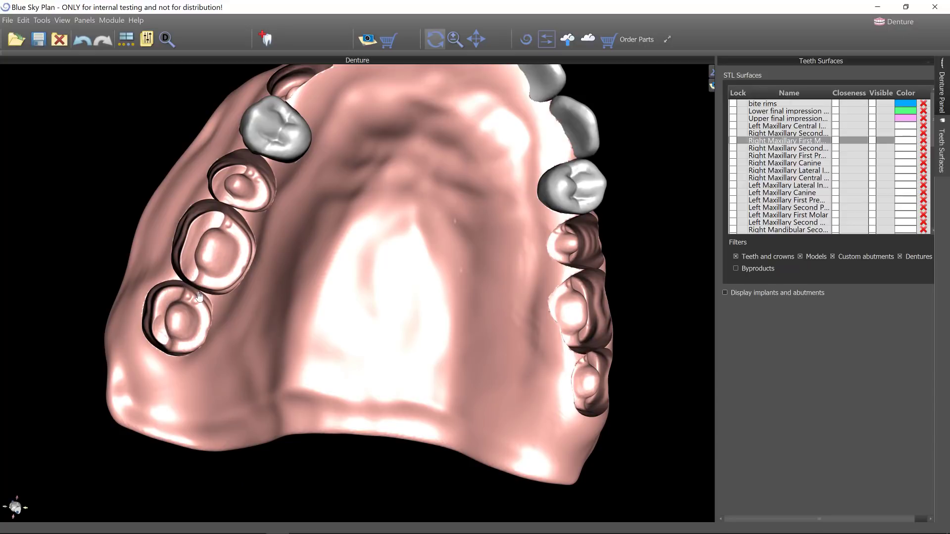
scroll(371, 207, "down", 4)
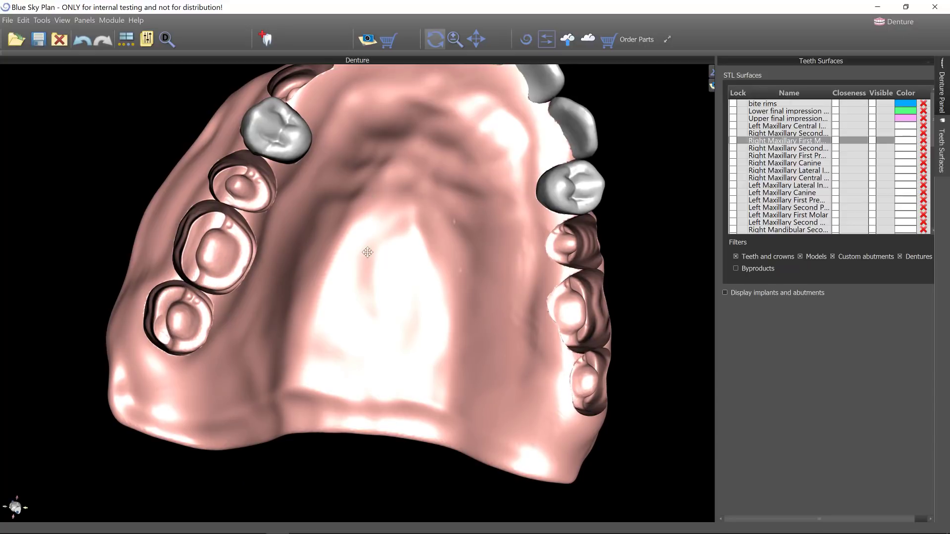
left_click_drag(380, 200, 399, 225)
scroll(420, 268, "up", 3)
scroll(444, 337, "up", 2)
left_click_drag(445, 337, 507, 415)
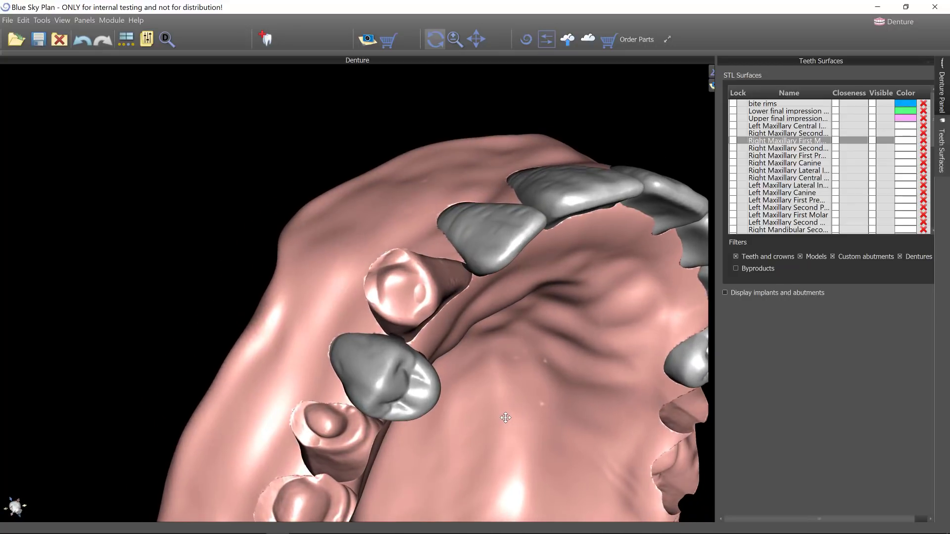
left_click_drag(477, 344, 403, 293)
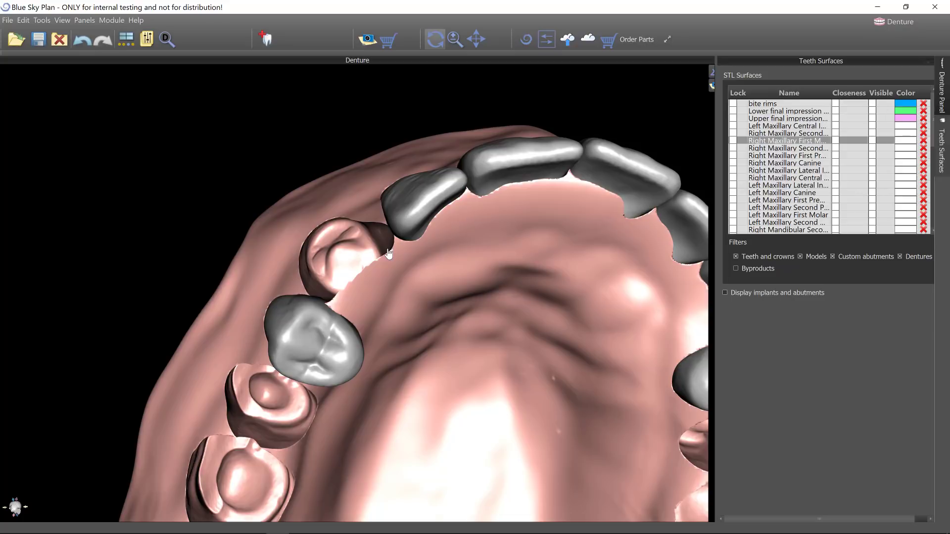
left_click_drag(439, 361, 510, 375)
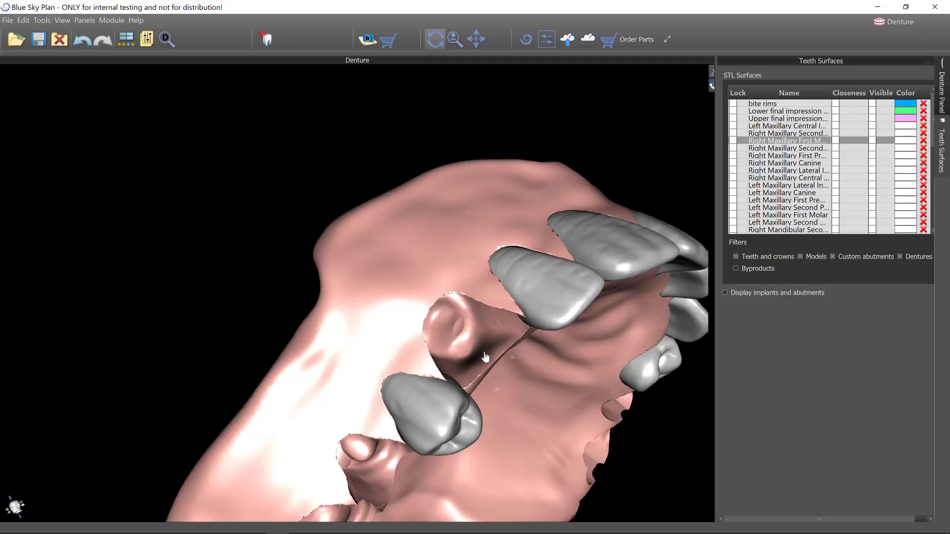
left_click_drag(607, 414, 379, 430)
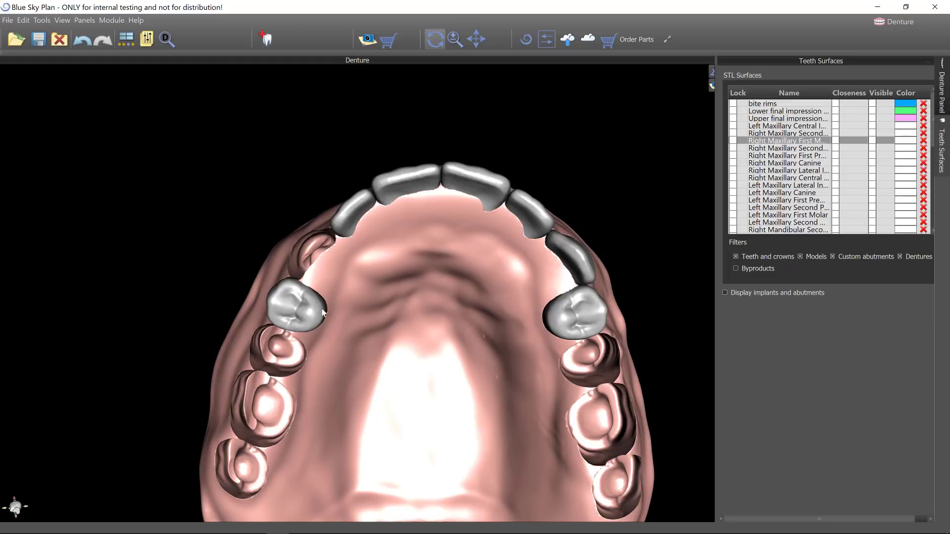
mouse_move(435, 318)
left_mouse_down()
mouse_move(416, 280)
mouse_move(406, 155)
mouse_move(448, 433)
mouse_move(535, 274)
mouse_move(441, 261)
mouse_move(503, 311)
mouse_move(303, 418)
mouse_move(249, 467)
mouse_move(229, 272)
mouse_move(121, 342)
mouse_move(516, 284)
mouse_move(504, 353)
mouse_move(444, 246)
mouse_move(562, 376)
mouse_move(447, 164)
mouse_move(231, 214)
mouse_move(711, 266)
mouse_move(655, 216)
mouse_move(104, 307)
mouse_move(417, 295)
mouse_move(440, 330)
left_mouse_up()
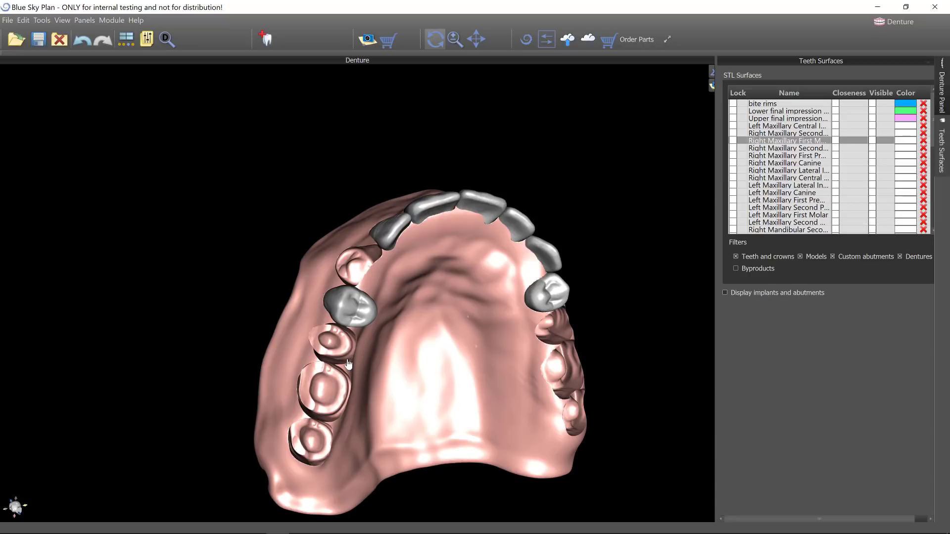
View the tooth library for adding new teeth, close it without adding any, and return to the occlusal view of the denture.
left_click(266, 38)
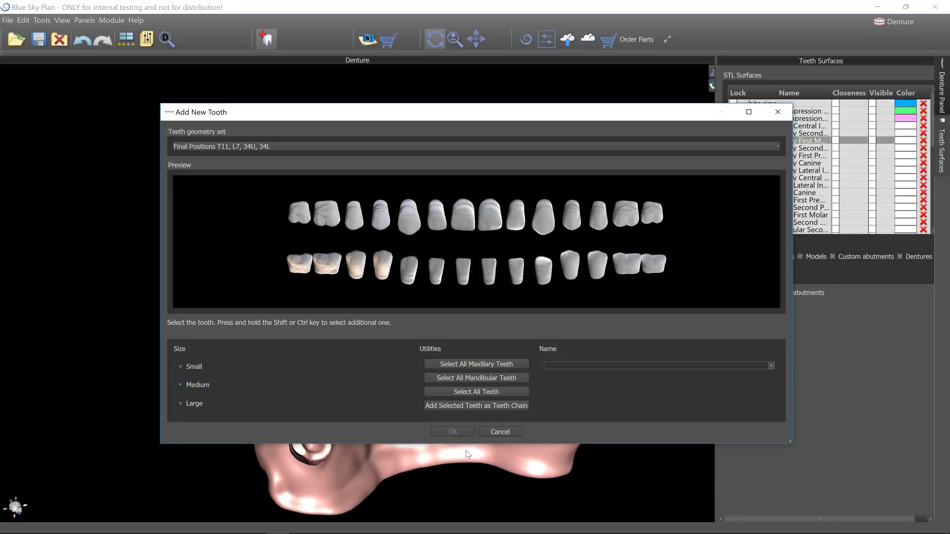
left_click(511, 432)
left_click_drag(503, 424, 481, 436)
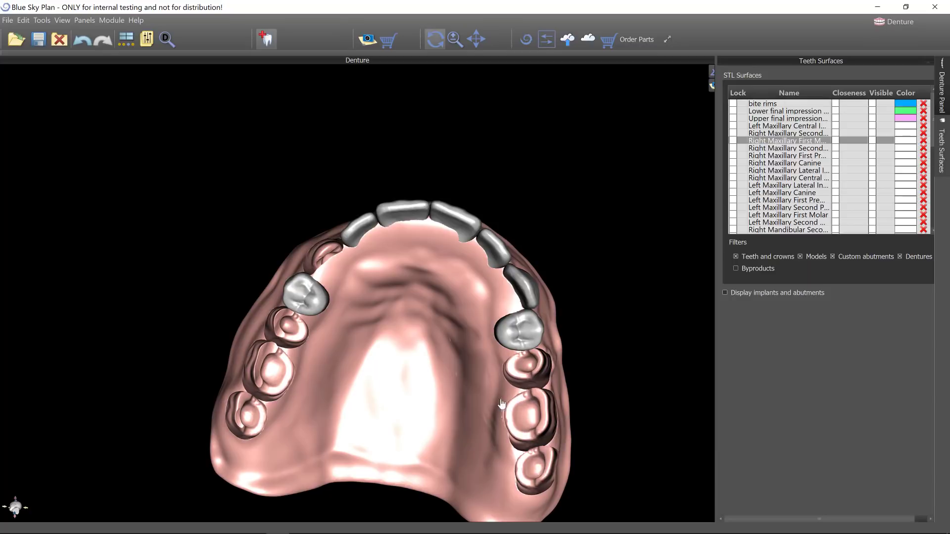
left_click_drag(635, 442, 630, 354)
mouse_move(471, 533)
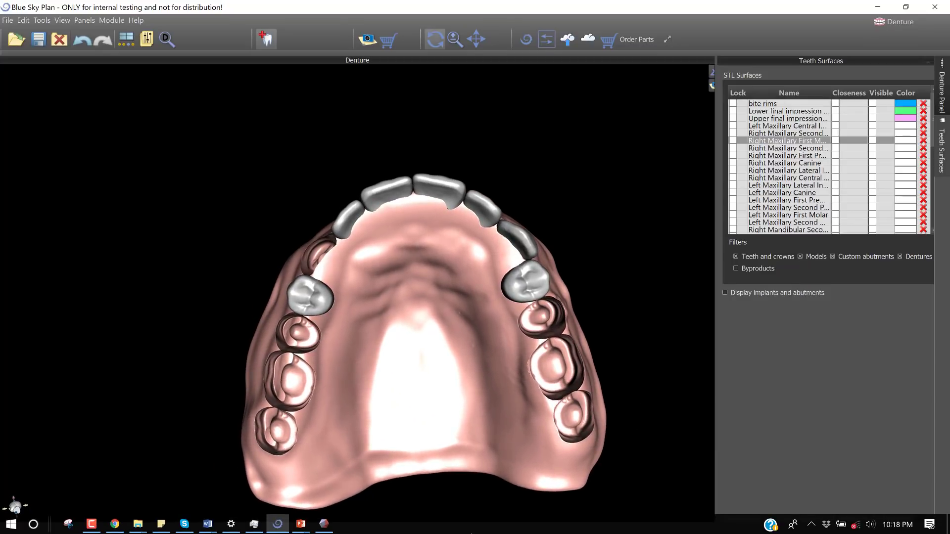